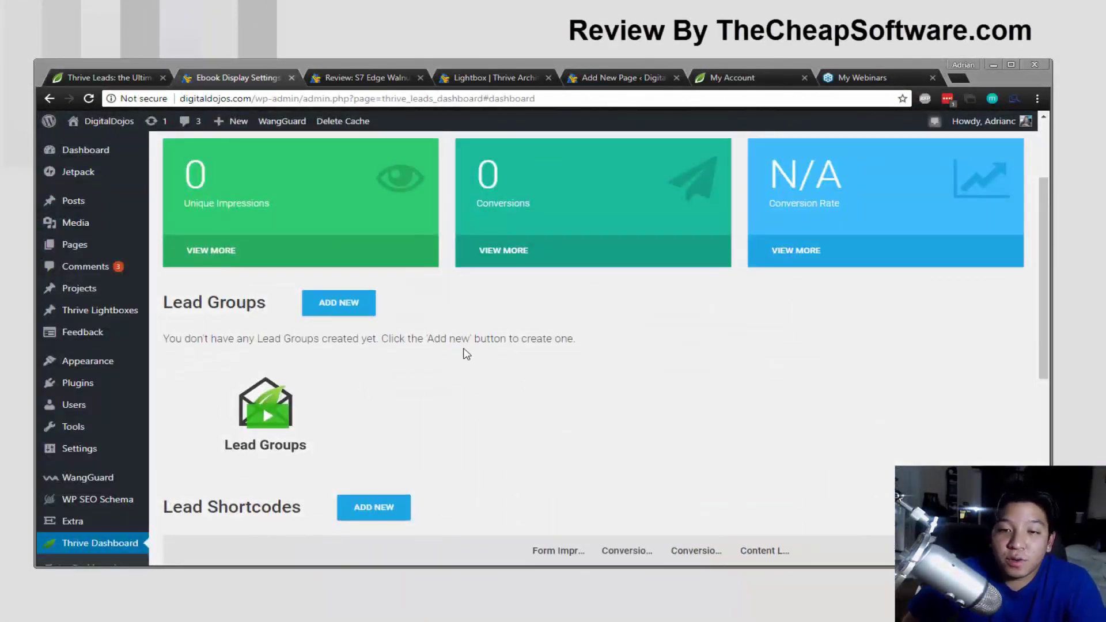
{"action": "scroll", "coordinate": [466, 353], "scroll_direction": "up", "scroll_amount": 3}
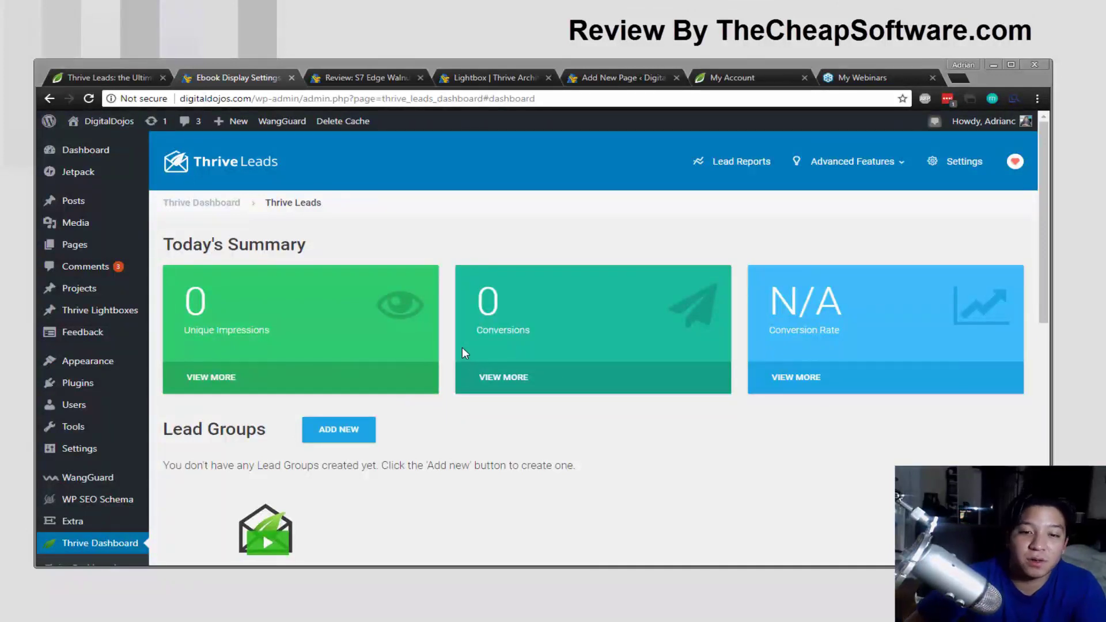
{"action": "scroll", "coordinate": [173, 392], "scroll_direction": "down", "scroll_amount": 2}
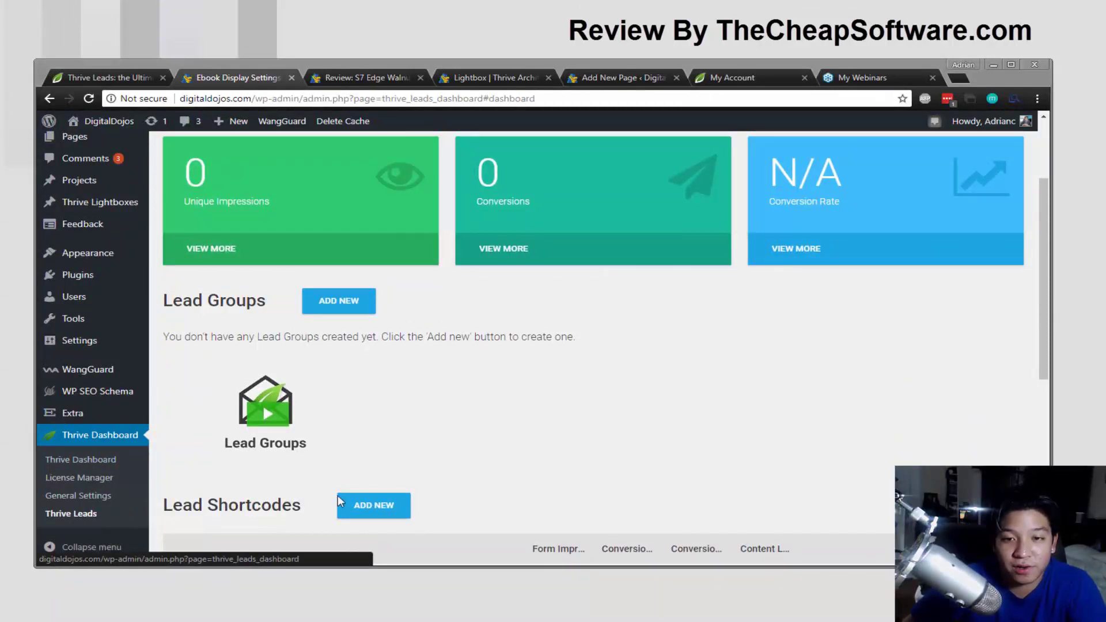
{"action": "scroll", "coordinate": [346, 499], "scroll_direction": "up", "scroll_amount": 2}
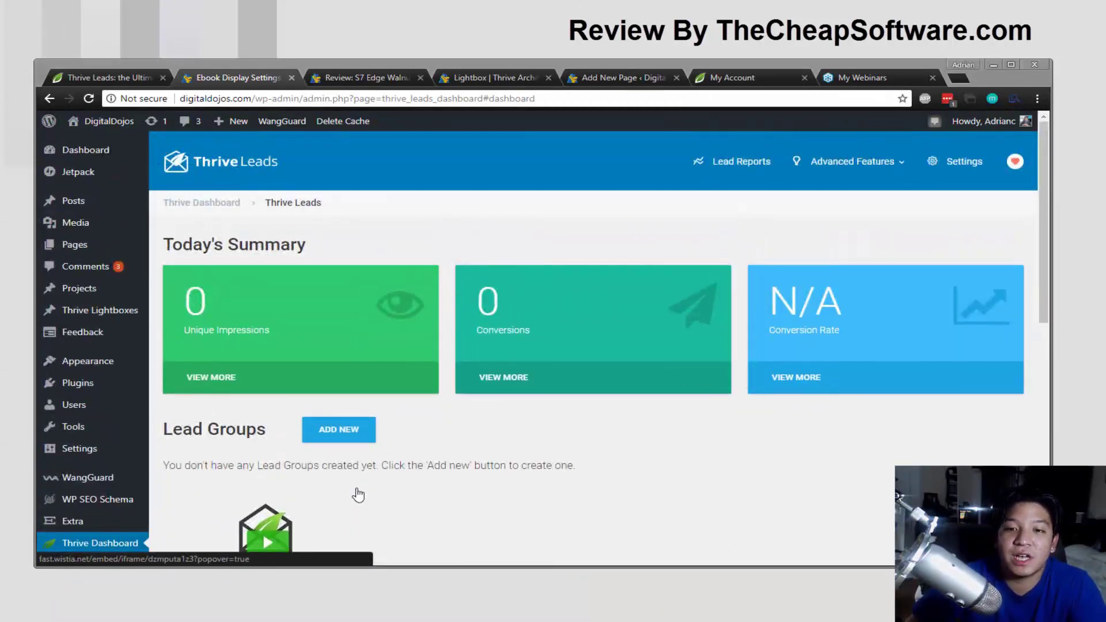
{"action": "scroll", "coordinate": [498, 455], "scroll_direction": "down", "scroll_amount": 1}
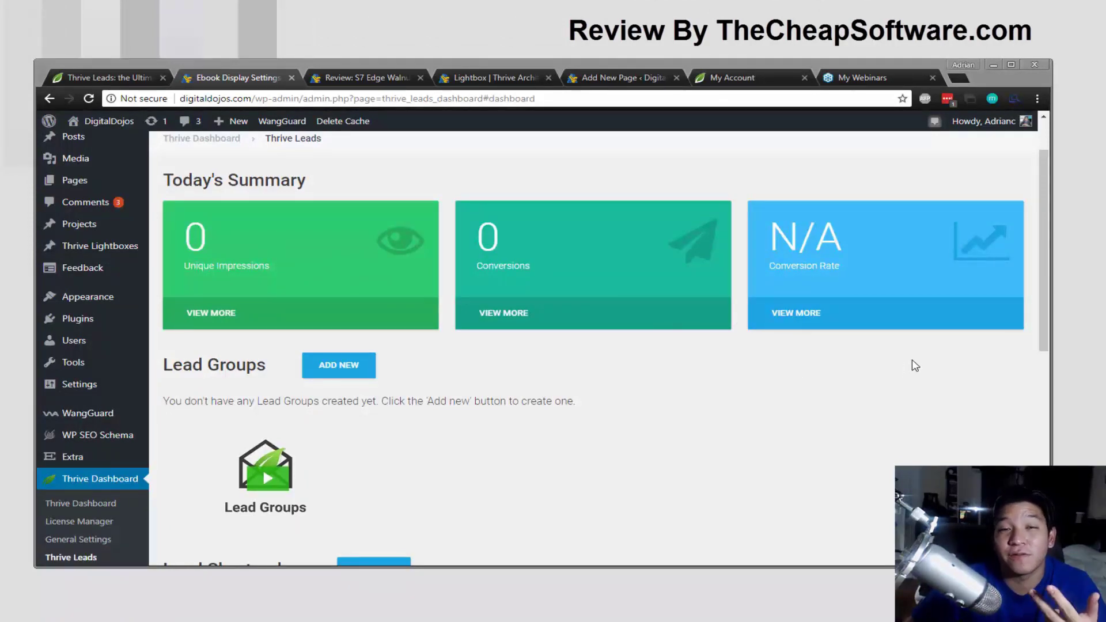
Add a new lead group named "Ebook Sale" to the Thrive Leads dashboard.
{"action": "scroll", "coordinate": [915, 367], "scroll_direction": "down", "scroll_amount": 1}
{"action": "scroll", "coordinate": [916, 367], "scroll_direction": "down", "scroll_amount": 2}
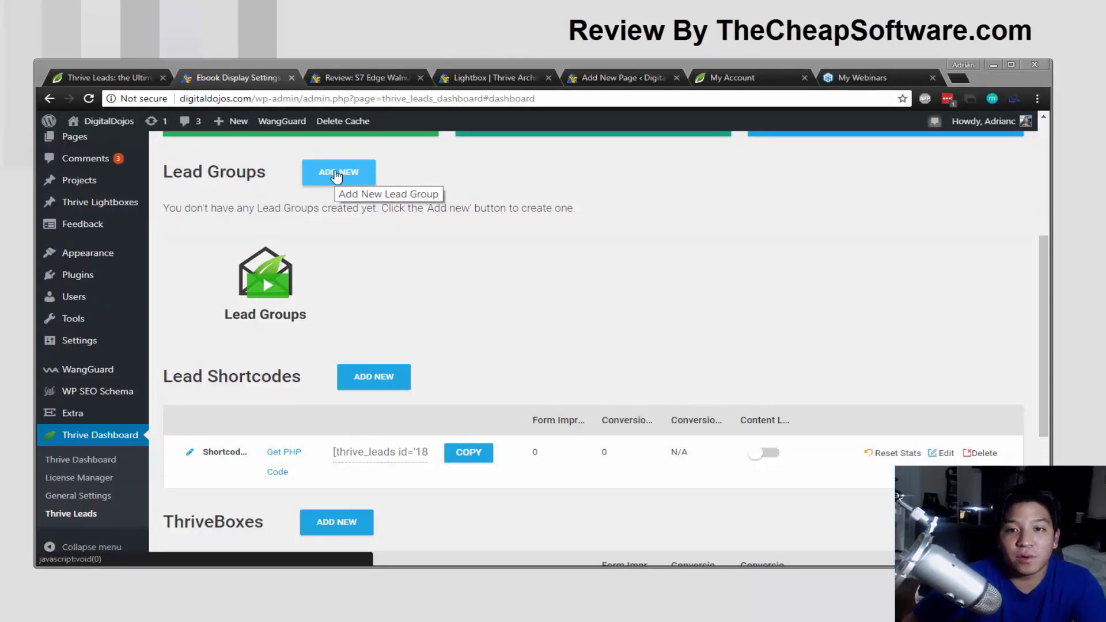
{"action": "left_click", "coordinate": [337, 174]}
{"action": "type", "text": "Ebook Sale"}
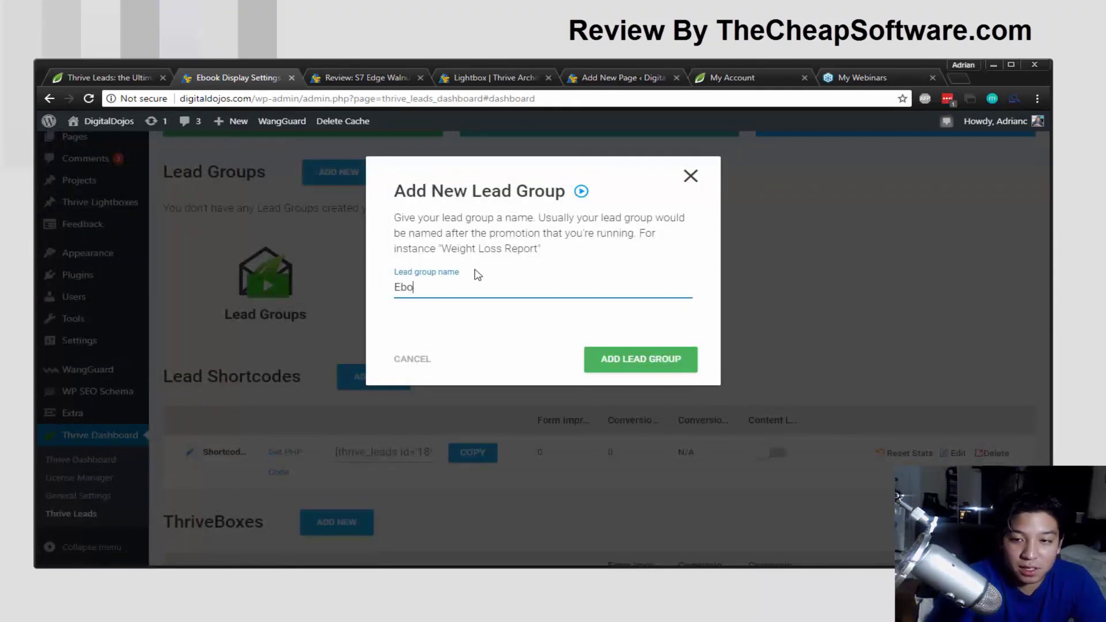
{"action": "left_click", "coordinate": [629, 365]}
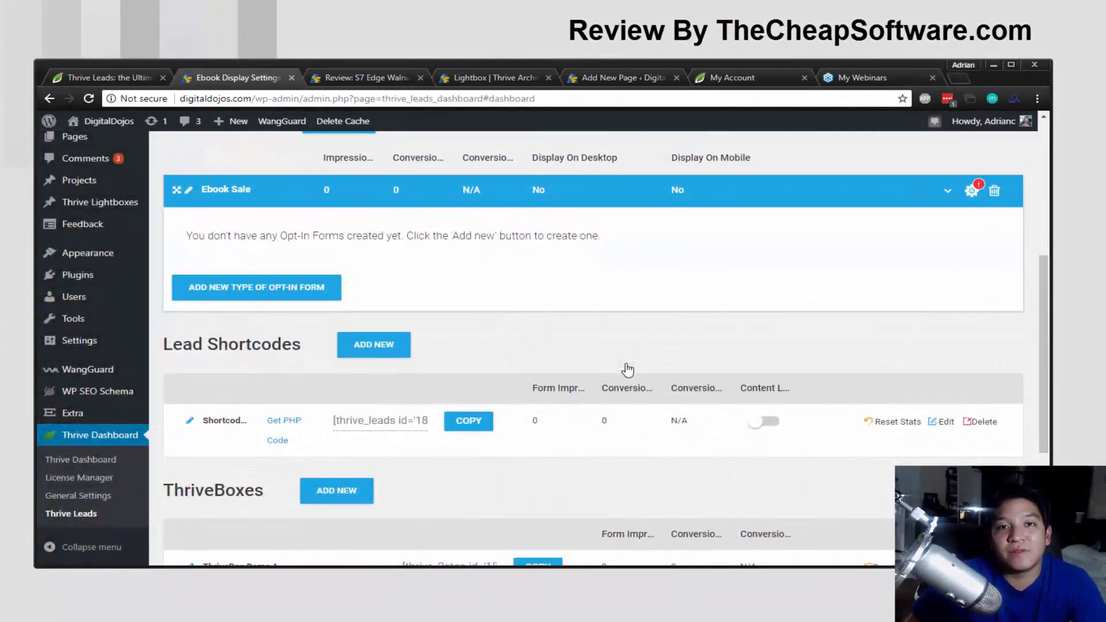
Add a Lightbox type of opt-in form to the Ebook Sale lead group.
{"action": "scroll", "coordinate": [396, 307], "scroll_direction": "up", "scroll_amount": 1}
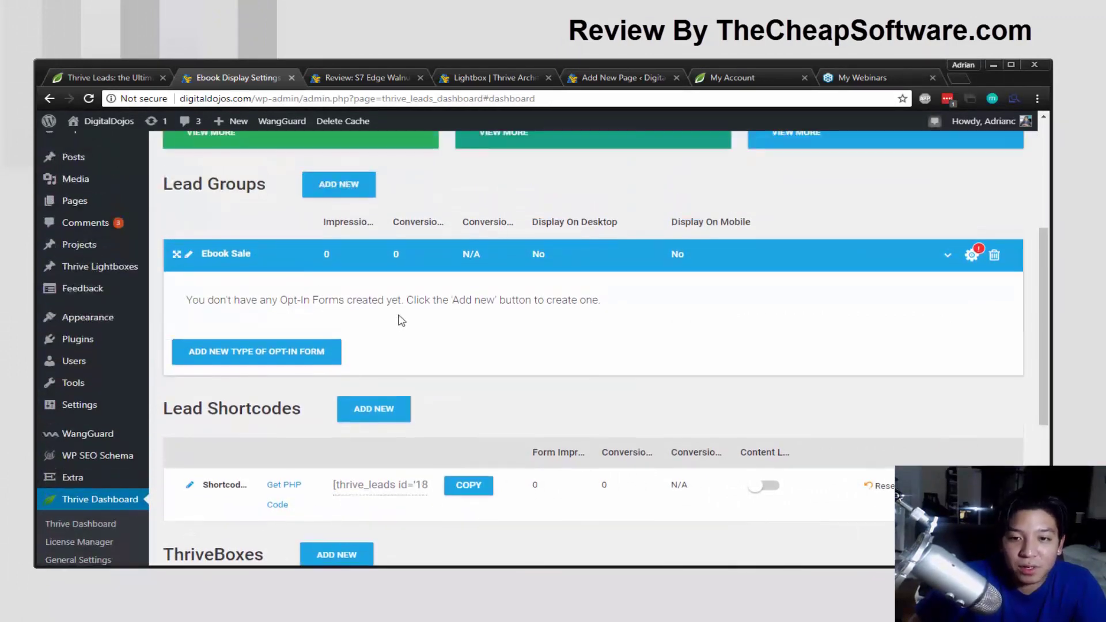
{"action": "left_click", "coordinate": [316, 354]}
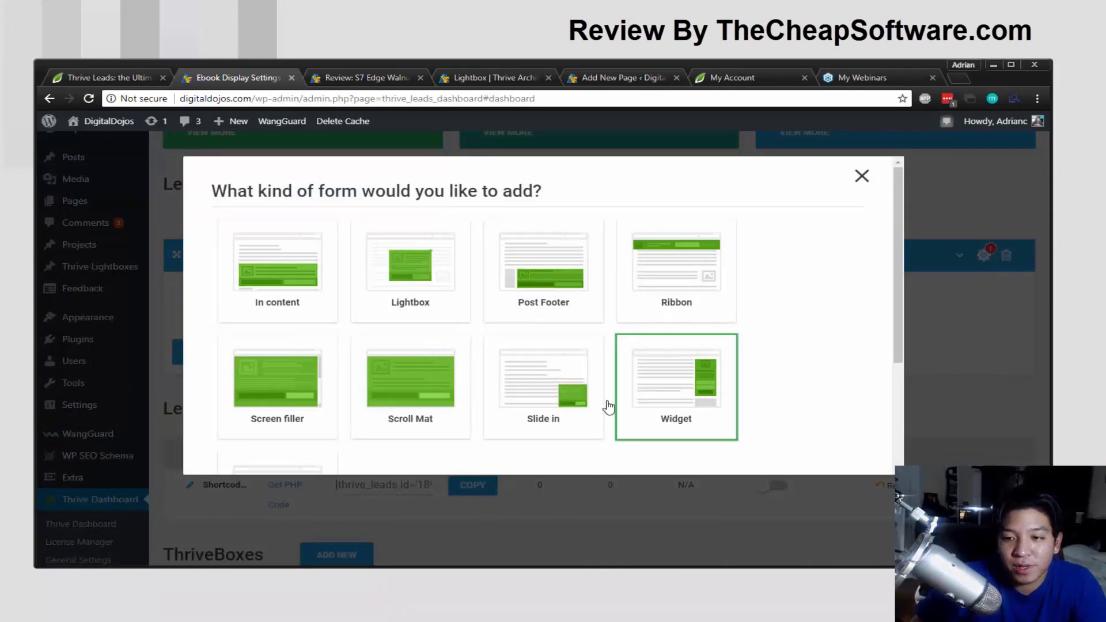
{"action": "scroll", "coordinate": [727, 393], "scroll_direction": "down", "scroll_amount": 3}
{"action": "scroll", "coordinate": [709, 374], "scroll_direction": "up", "scroll_amount": 2}
{"action": "scroll", "coordinate": [534, 375], "scroll_direction": "down", "scroll_amount": 2}
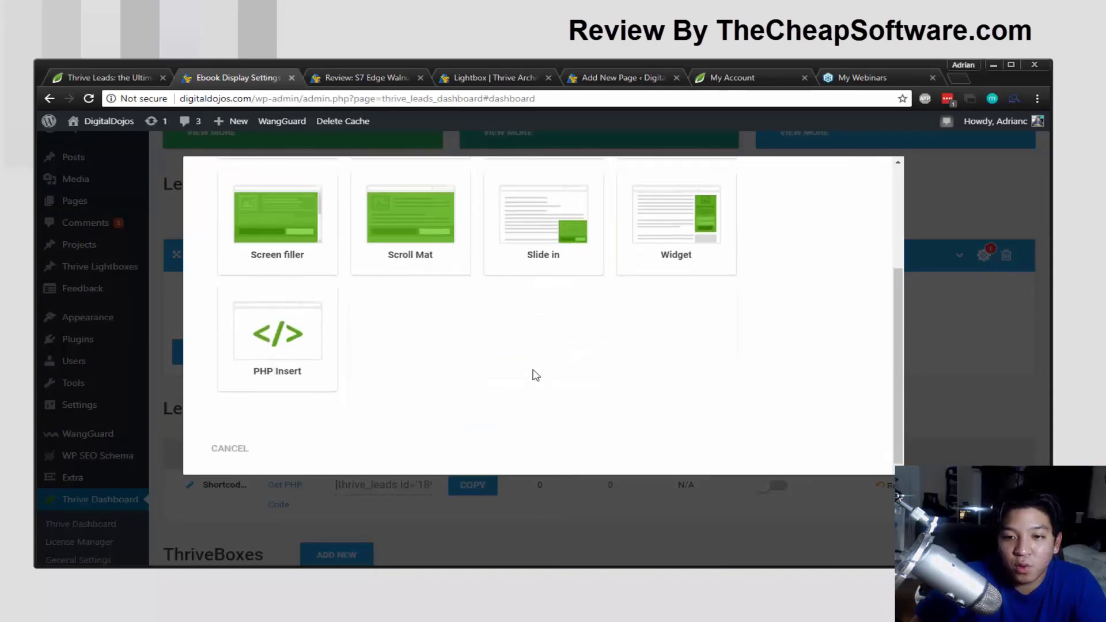
{"action": "scroll", "coordinate": [533, 375], "scroll_direction": "up", "scroll_amount": 3}
{"action": "left_click", "coordinate": [400, 286]}
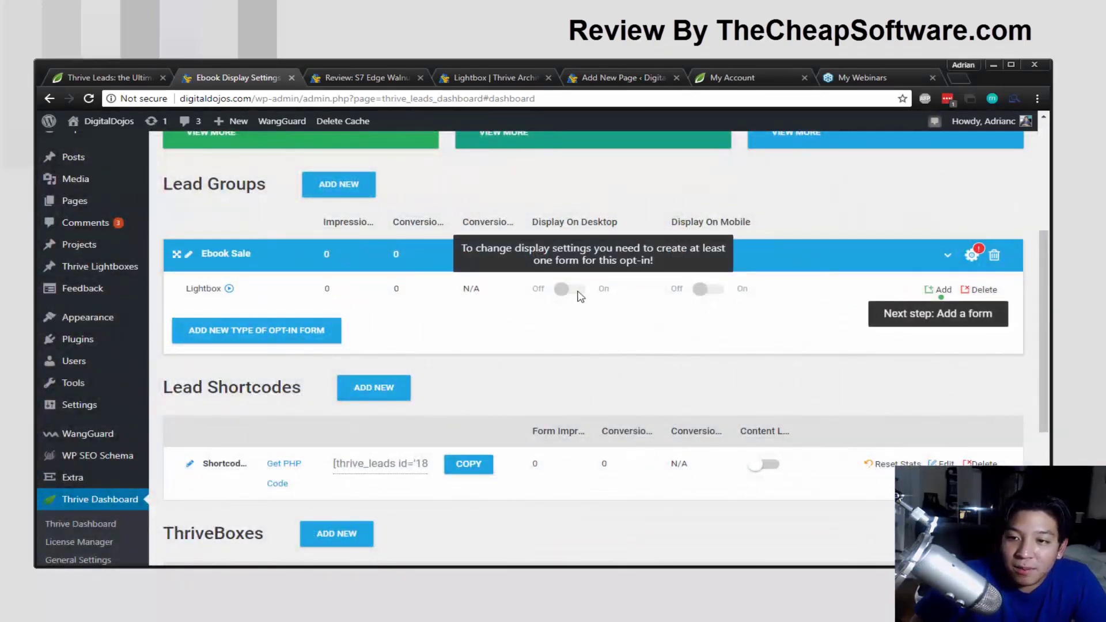
Create a new form named "Lightbox" for the Ebook Sale group's Lightbox opt-in.
{"action": "left_click", "coordinate": [941, 290]}
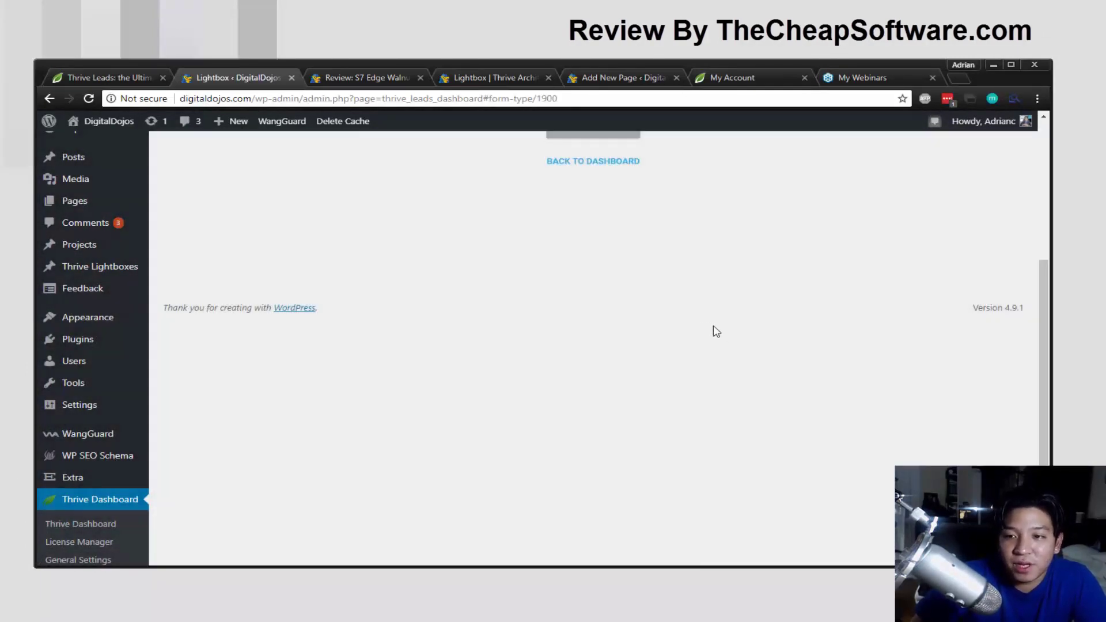
{"action": "left_click", "coordinate": [611, 371]}
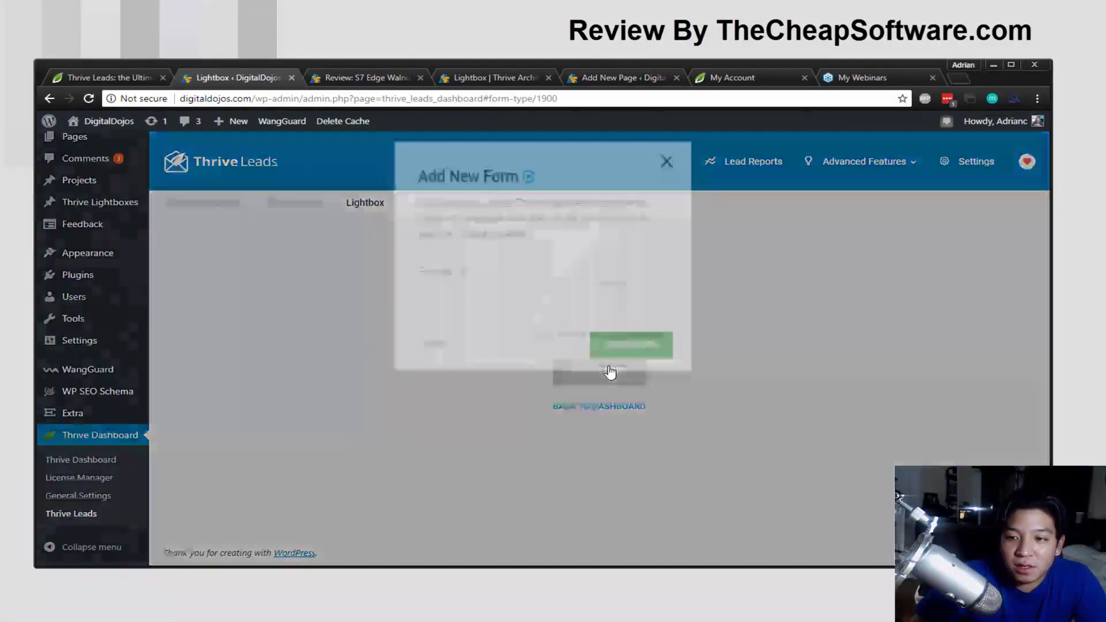
{"action": "type", "text": "Lightbox"}
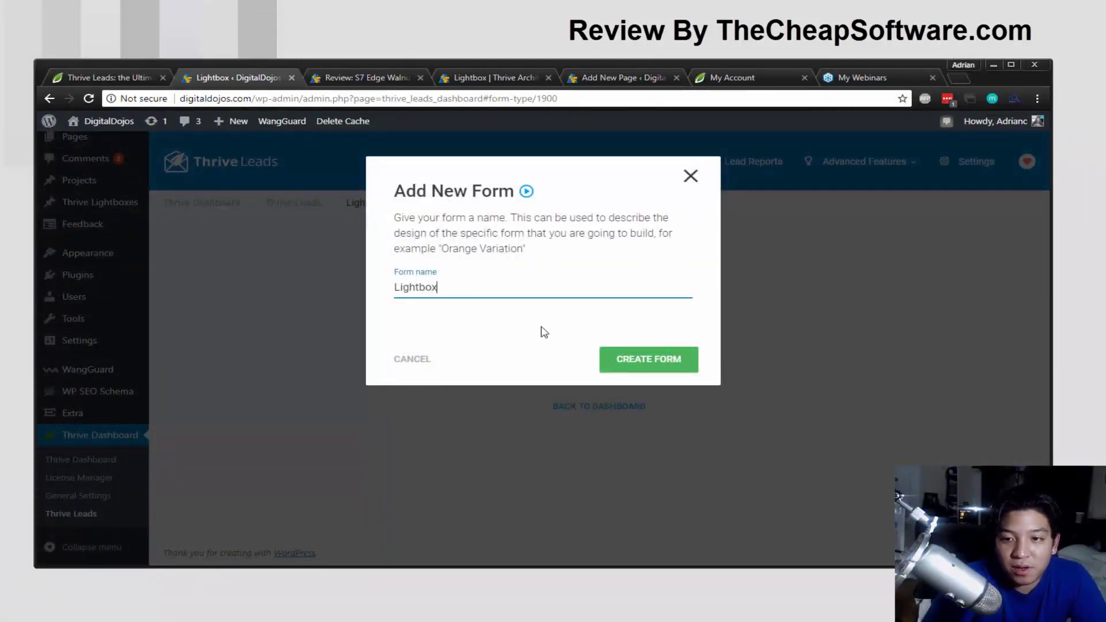
{"action": "left_click", "coordinate": [654, 358]}
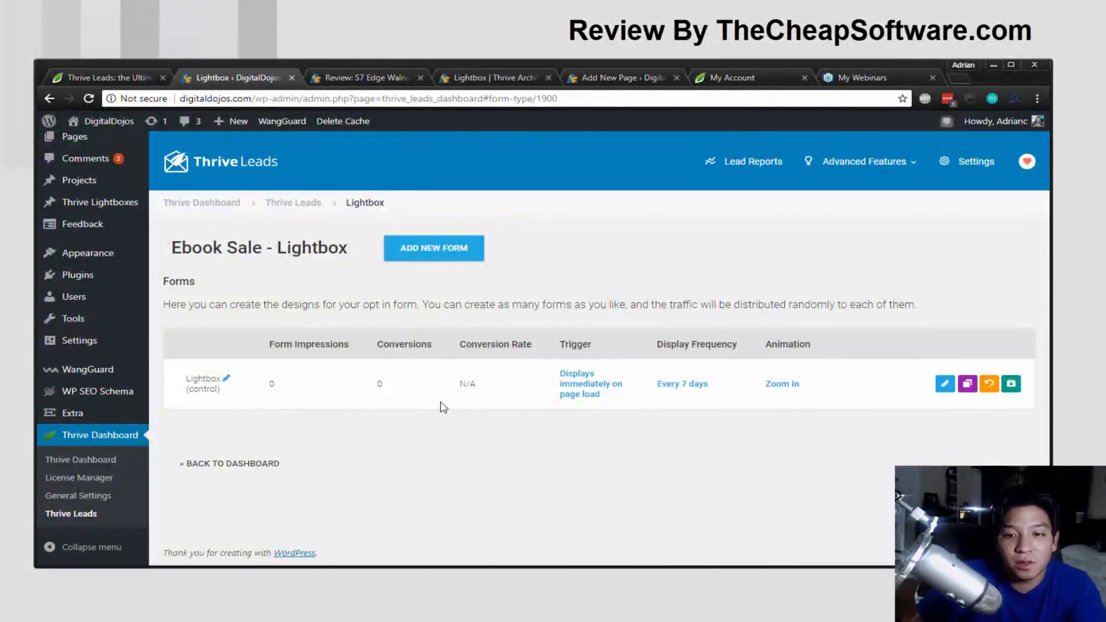
Review the available display triggers in the form's Lightbox Trigger Settings, leaving the settings without choosing one.
{"action": "left_click", "coordinate": [582, 388]}
{"action": "left_click", "coordinate": [470, 240]}
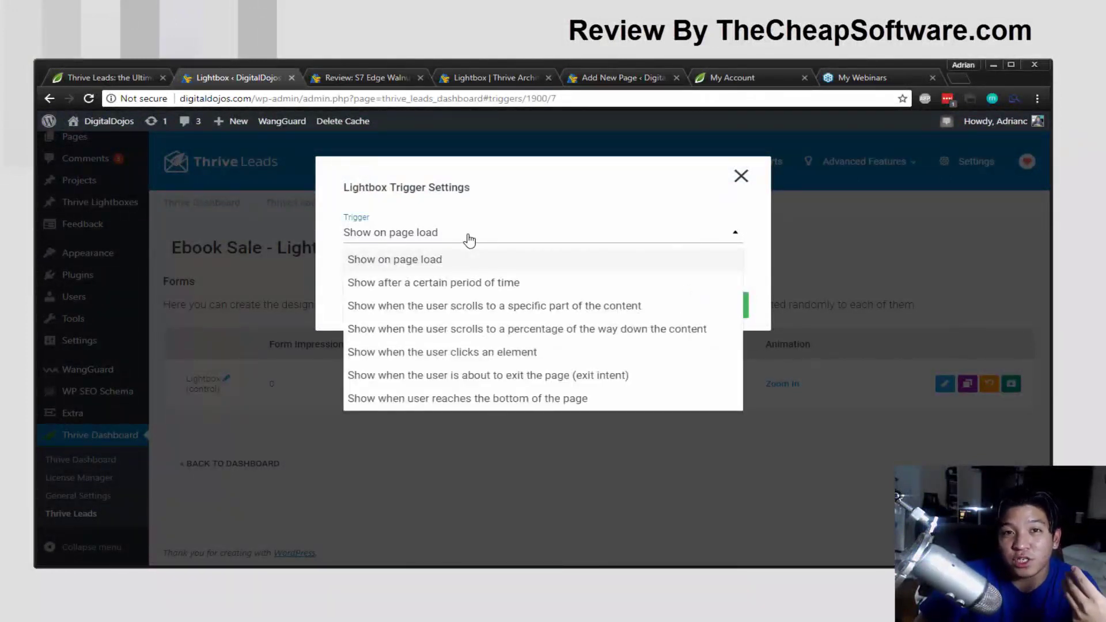
{"action": "left_click", "coordinate": [742, 178]}
{"action": "left_click", "coordinate": [742, 178]}
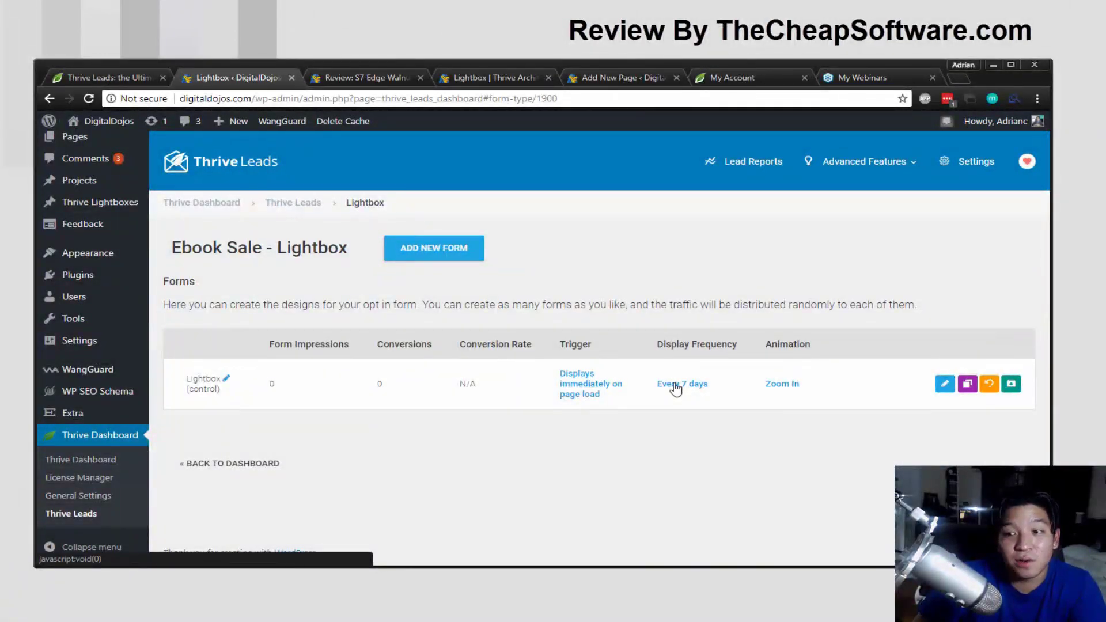
Open the Lightbox form's design for editing and apply the Set 002 V4 opt-in template.
{"action": "left_click", "coordinate": [941, 386]}
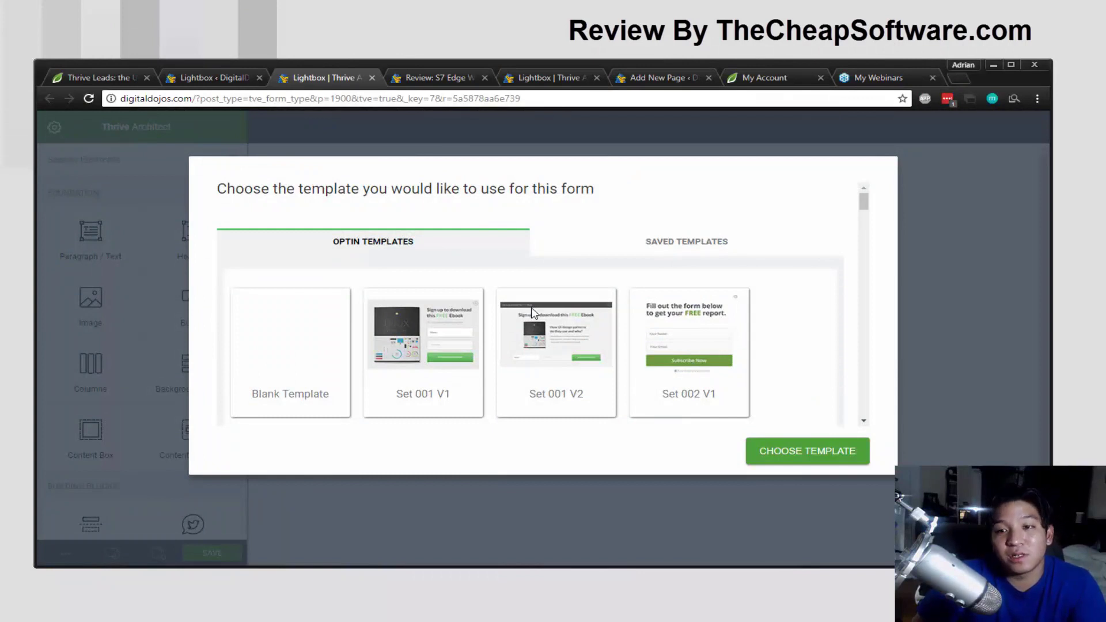
{"action": "scroll", "coordinate": [533, 312], "scroll_direction": "down", "scroll_amount": 1}
{"action": "scroll", "coordinate": [533, 314], "scroll_direction": "down", "scroll_amount": 2}
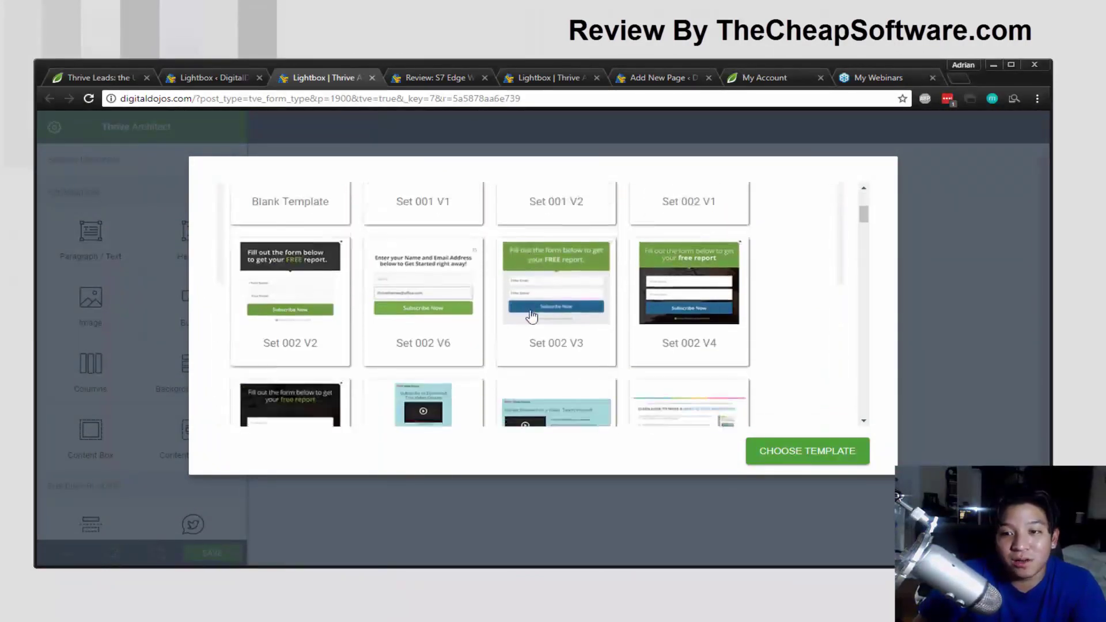
{"action": "scroll", "coordinate": [532, 315], "scroll_direction": "up", "scroll_amount": 3}
{"action": "scroll", "coordinate": [531, 317], "scroll_direction": "down", "scroll_amount": 3}
{"action": "scroll", "coordinate": [531, 316], "scroll_direction": "down", "scroll_amount": 4}
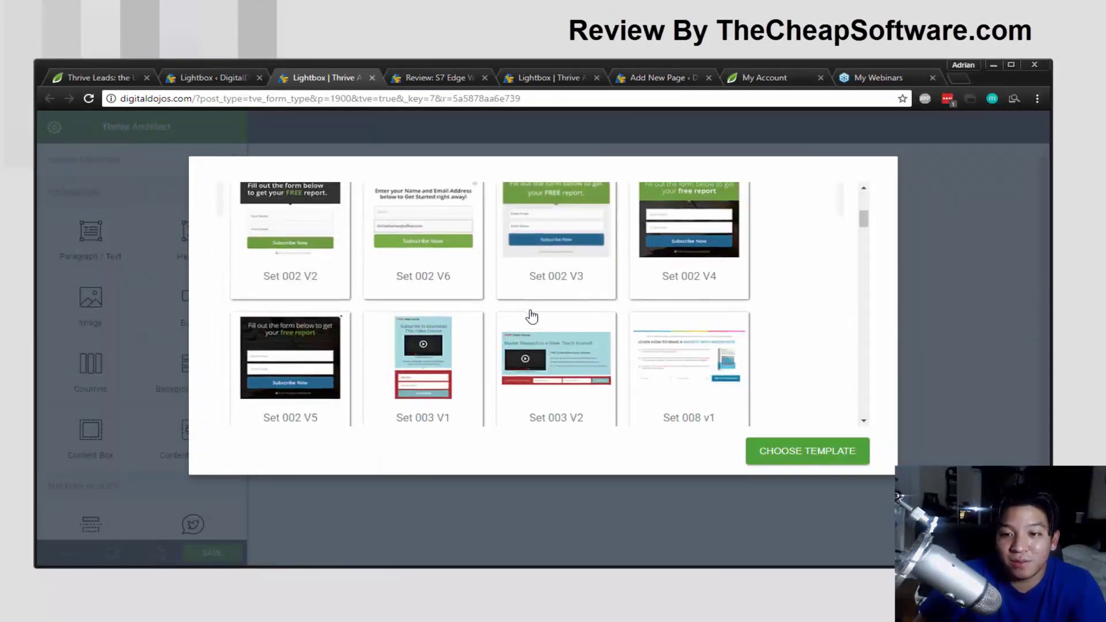
{"action": "scroll", "coordinate": [531, 317], "scroll_direction": "up", "scroll_amount": 4}
{"action": "scroll", "coordinate": [532, 316], "scroll_direction": "down", "scroll_amount": 2}
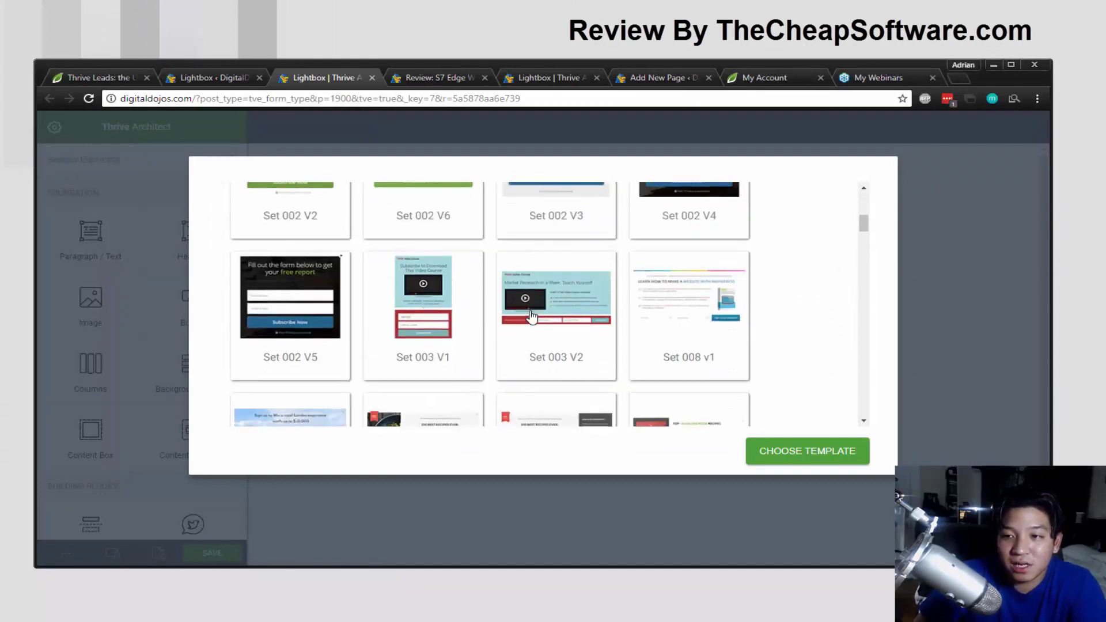
{"action": "scroll", "coordinate": [531, 316], "scroll_direction": "up", "scroll_amount": 5}
{"action": "scroll", "coordinate": [531, 317], "scroll_direction": "down", "scroll_amount": 3}
{"action": "scroll", "coordinate": [531, 316], "scroll_direction": "down", "scroll_amount": 4}
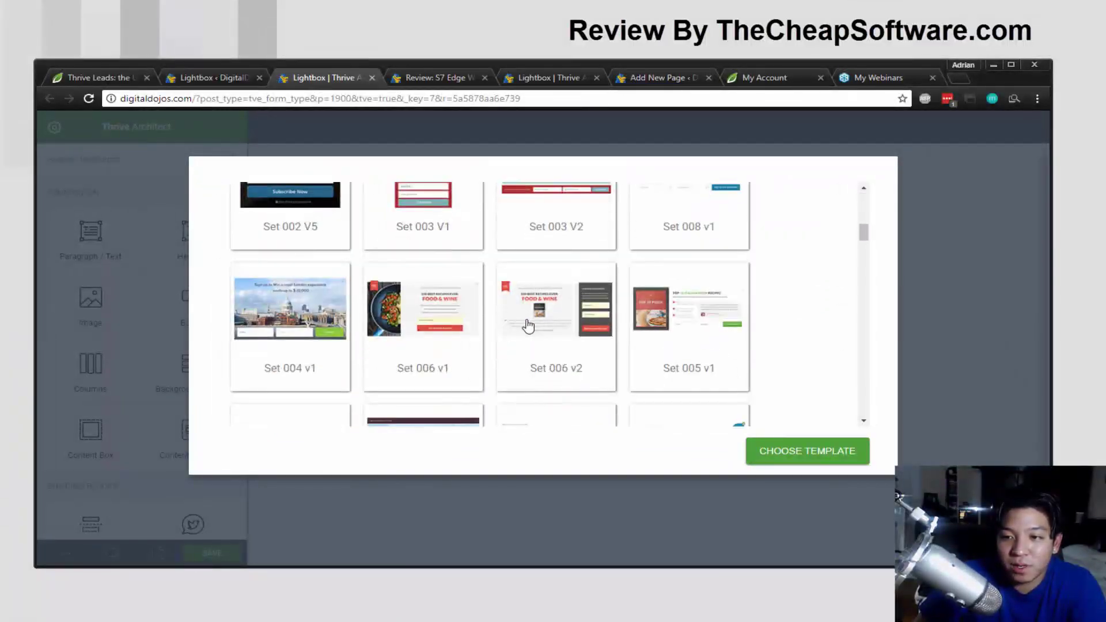
{"action": "scroll", "coordinate": [526, 323], "scroll_direction": "up", "scroll_amount": 4}
{"action": "left_click", "coordinate": [671, 290]}
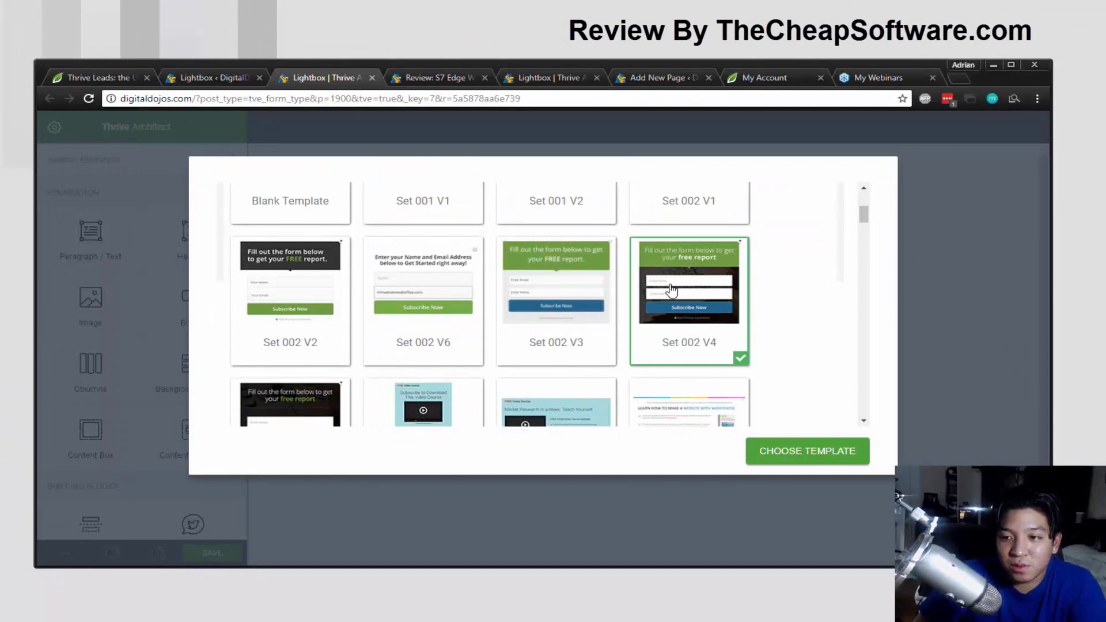
{"action": "left_click", "coordinate": [780, 459]}
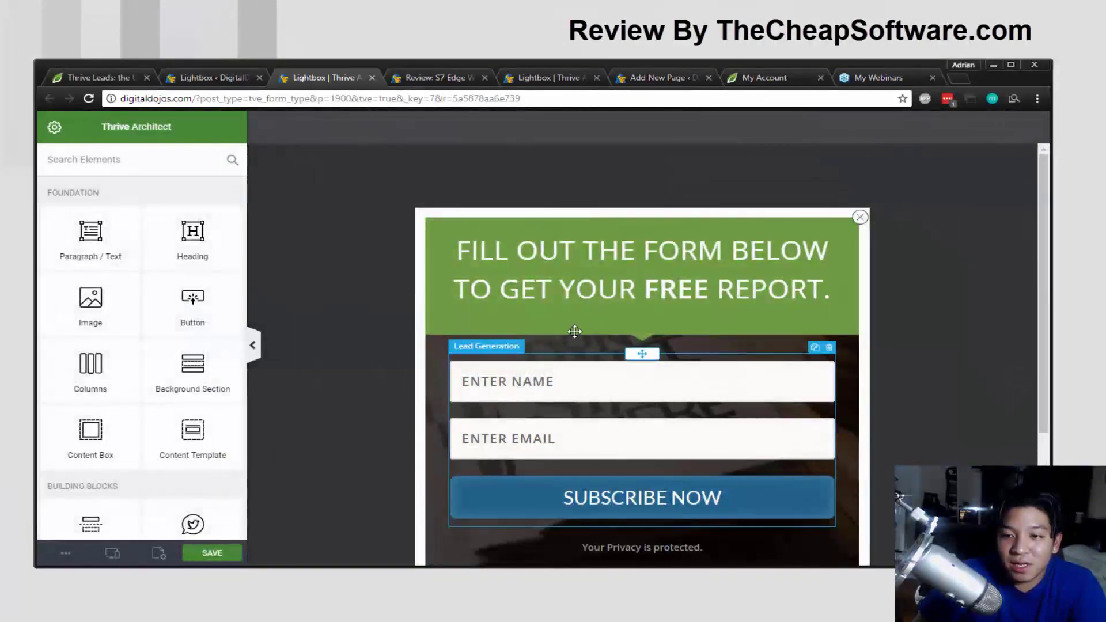
Look over the lightbox design and view the options of its background section.
{"action": "scroll", "coordinate": [473, 275], "scroll_direction": "down", "scroll_amount": 1}
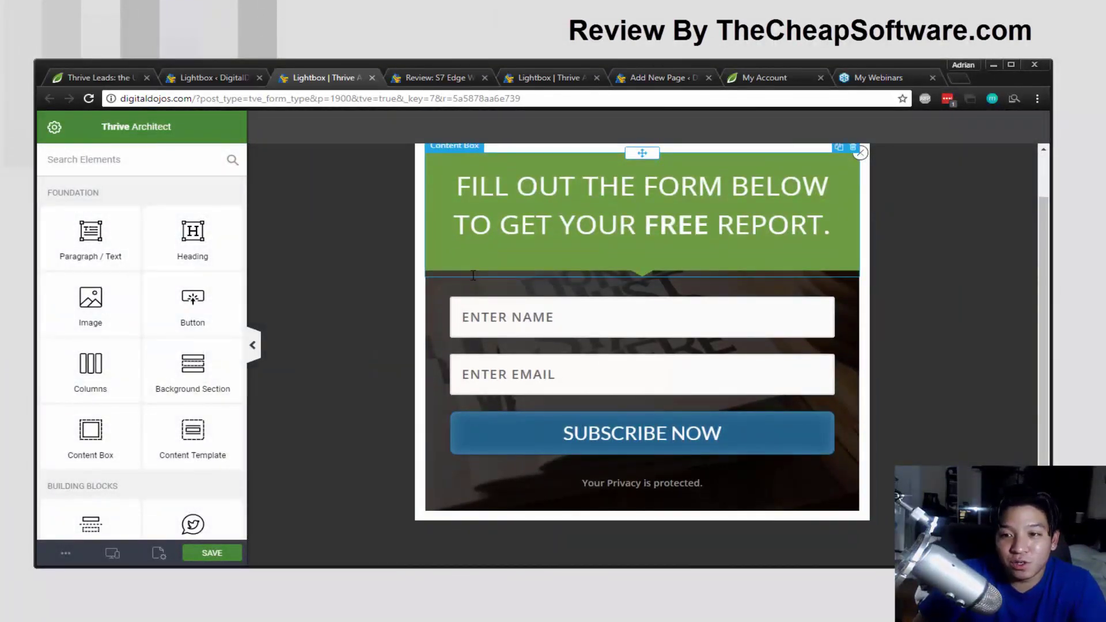
{"action": "scroll", "coordinate": [474, 276], "scroll_direction": "up", "scroll_amount": 1}
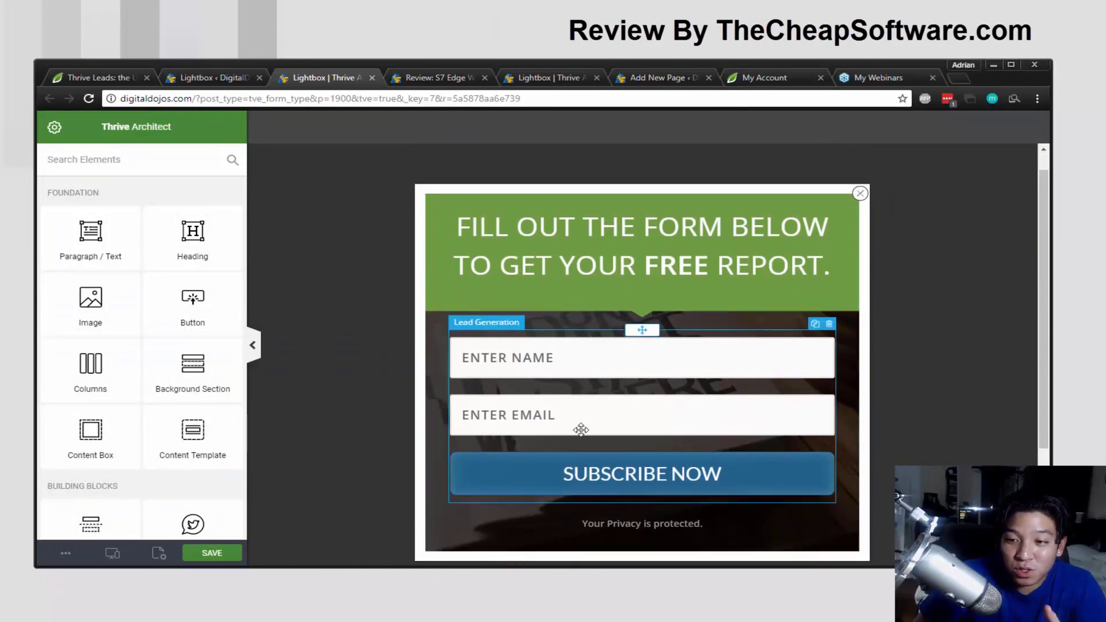
{"action": "scroll", "coordinate": [580, 431], "scroll_direction": "down", "scroll_amount": 1}
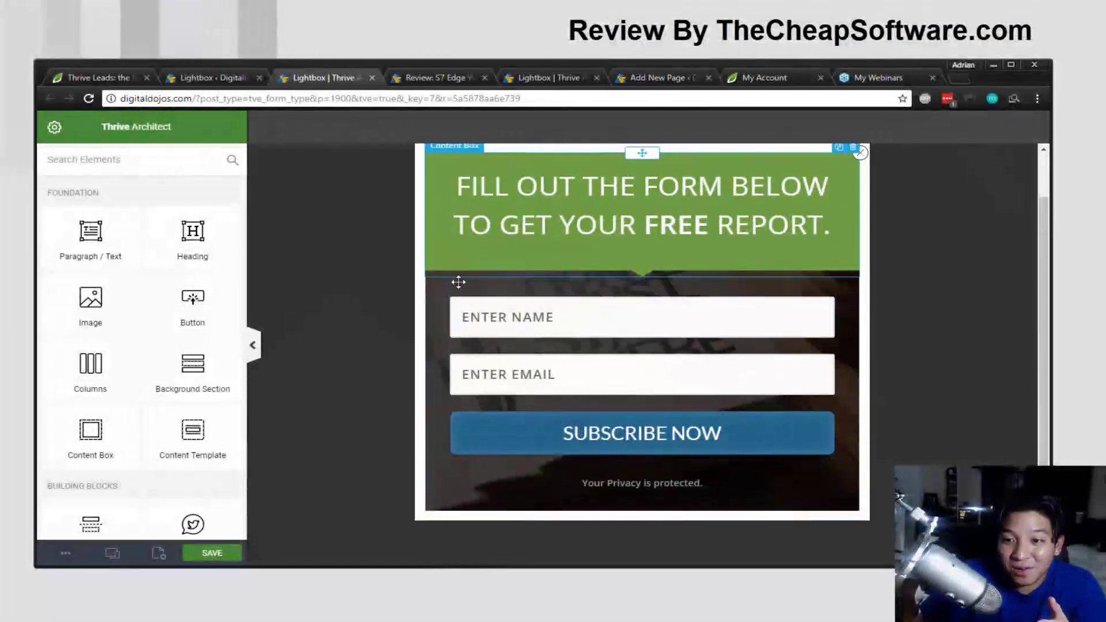
{"action": "left_click", "coordinate": [438, 408]}
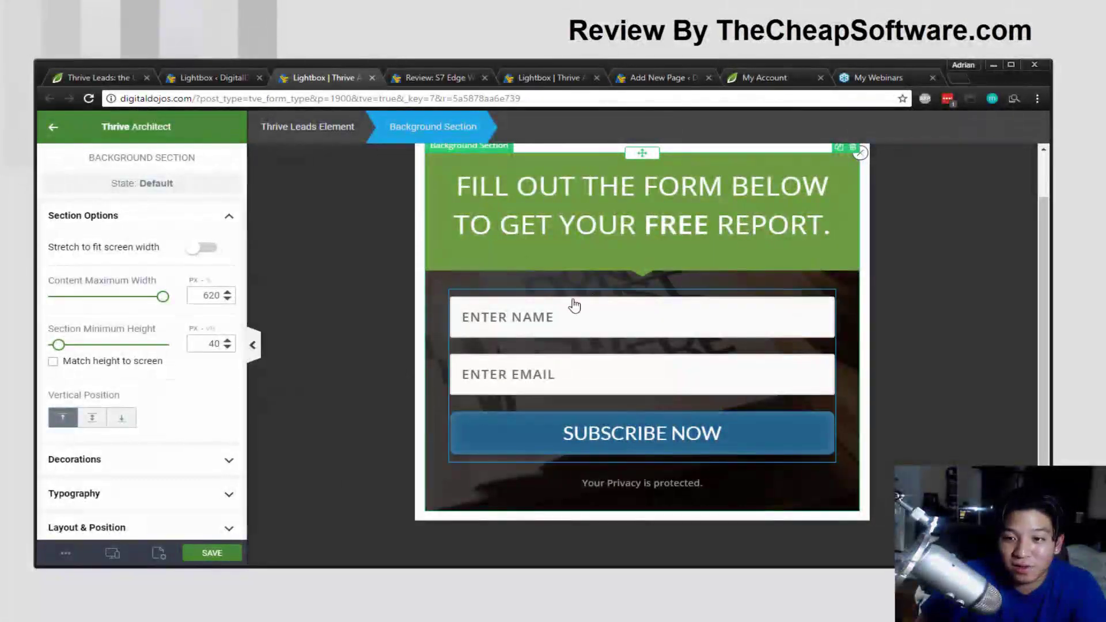
{"action": "left_click", "coordinate": [55, 126]}
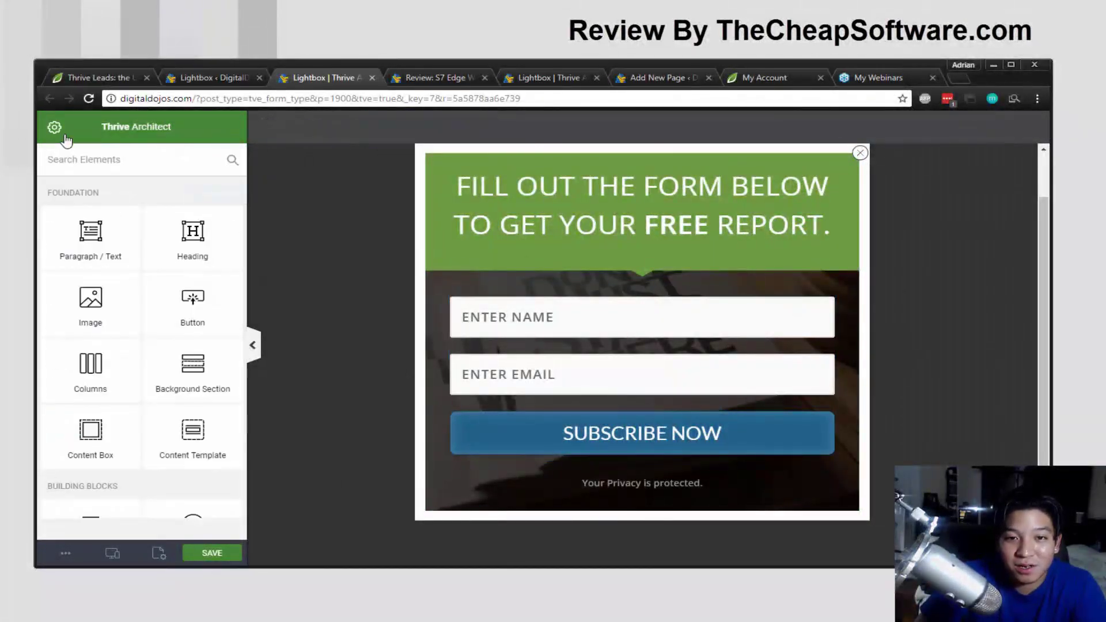
Insert a Content Box between the green header and the lead generation fields.
{"action": "scroll", "coordinate": [121, 345], "scroll_direction": "down", "scroll_amount": 4}
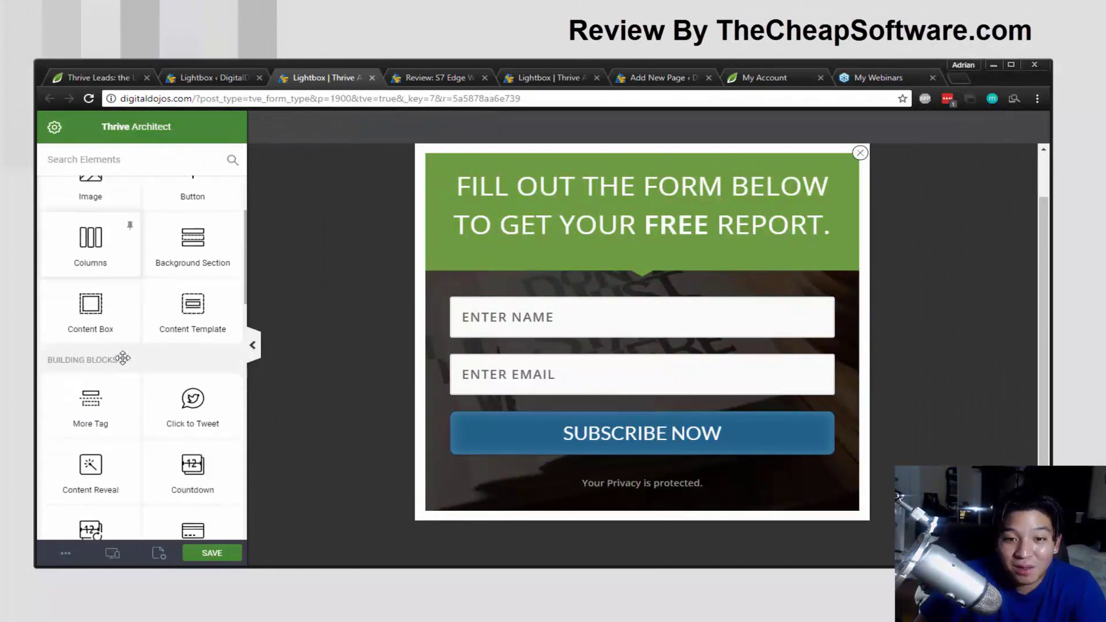
{"action": "scroll", "coordinate": [118, 323], "scroll_direction": "up", "scroll_amount": 2}
{"action": "left_click_drag", "start_coordinate": [118, 322], "coordinate": [614, 249]}
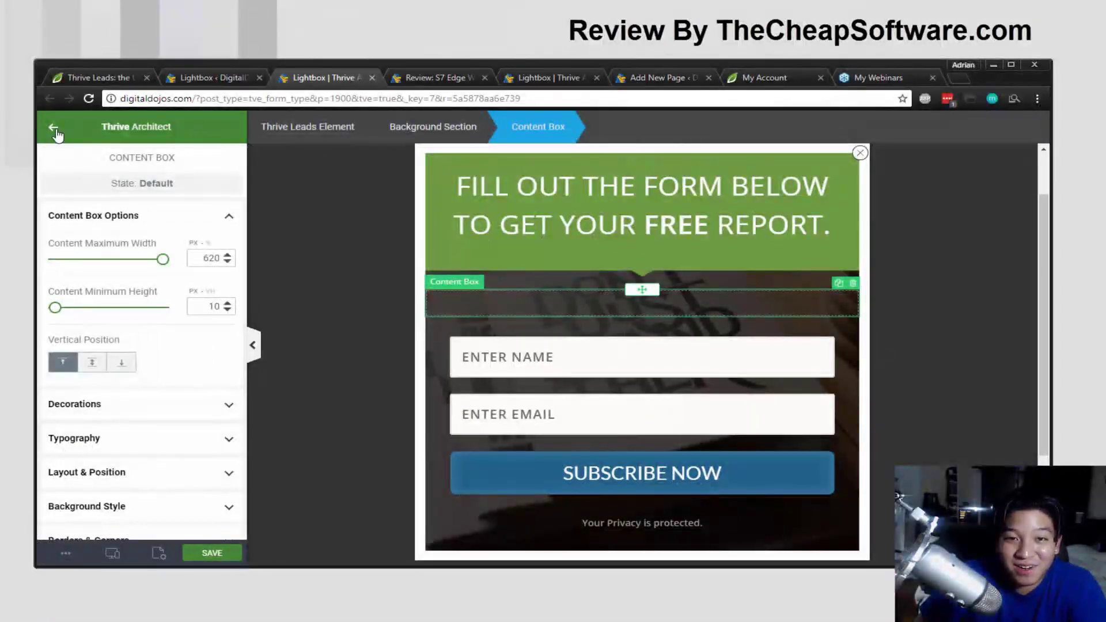
Insert a Countdown element in a column to the left of the lead generation form.
{"action": "left_click", "coordinate": [53, 127]}
{"action": "scroll", "coordinate": [165, 334], "scroll_direction": "down", "scroll_amount": 2}
{"action": "scroll", "coordinate": [164, 334], "scroll_direction": "down", "scroll_amount": 1}
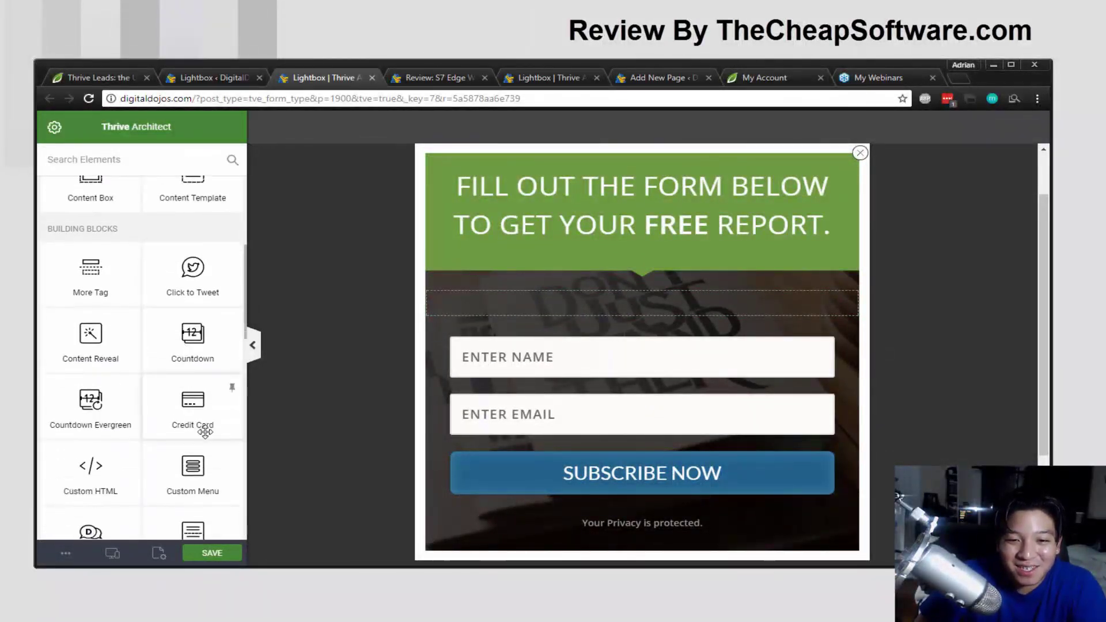
{"action": "scroll", "coordinate": [205, 345], "scroll_direction": "down", "scroll_amount": 2}
{"action": "left_click_drag", "start_coordinate": [206, 290], "coordinate": [442, 390]}
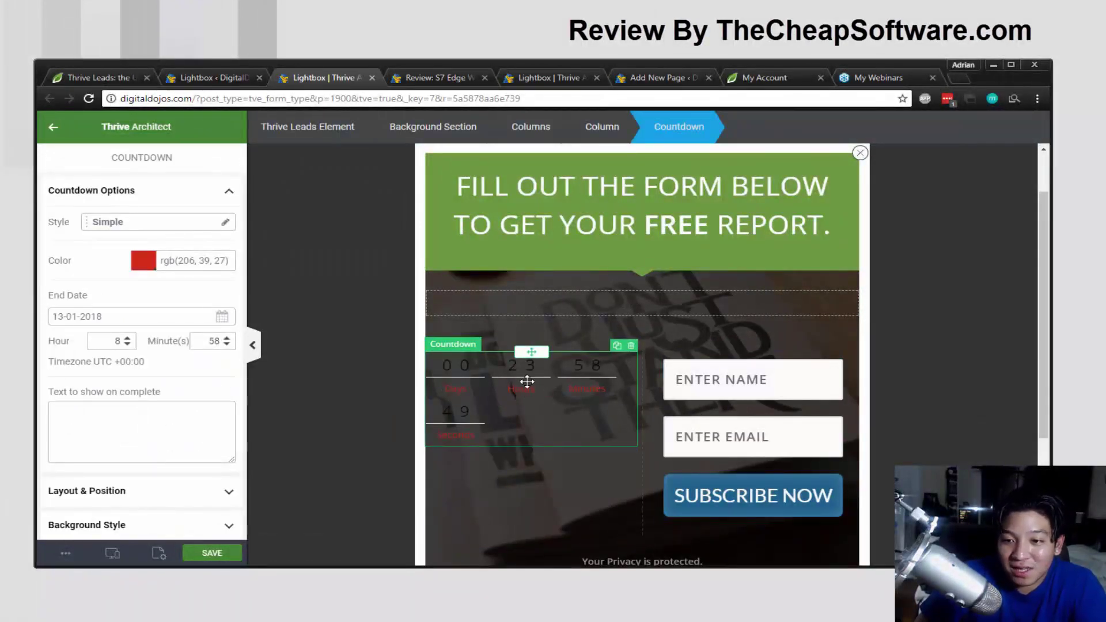
Replace the green header's heading with "FILL OUT THIS FORM TO GET YOUR FREE EBOOK" and save the lightbox design.
{"action": "triple_click", "coordinate": [595, 222]}
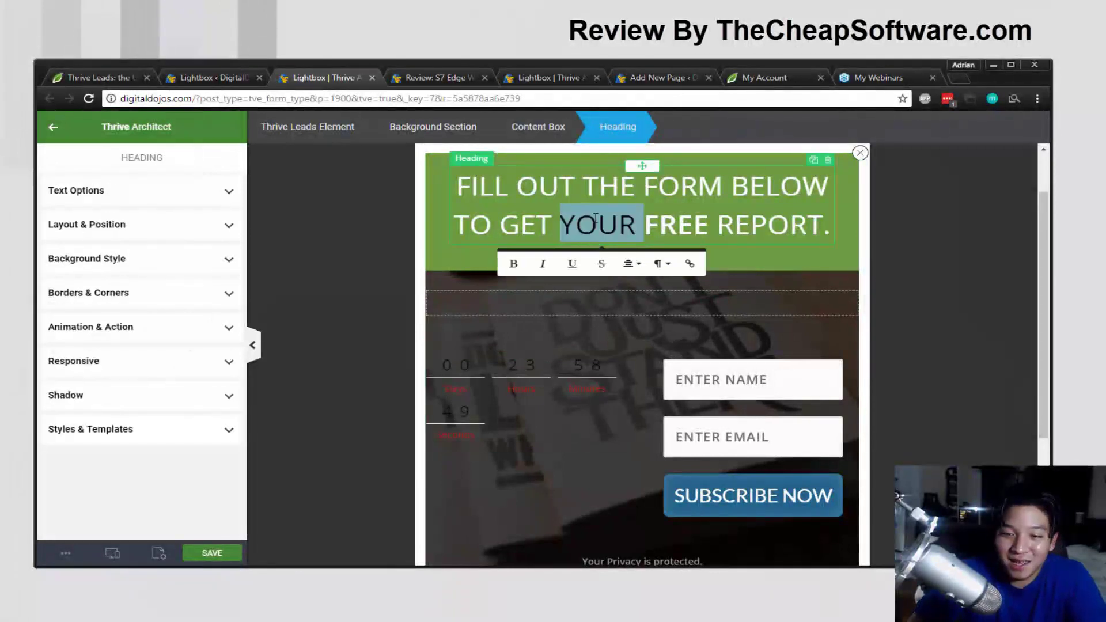
{"action": "type", "text": "FIL"}
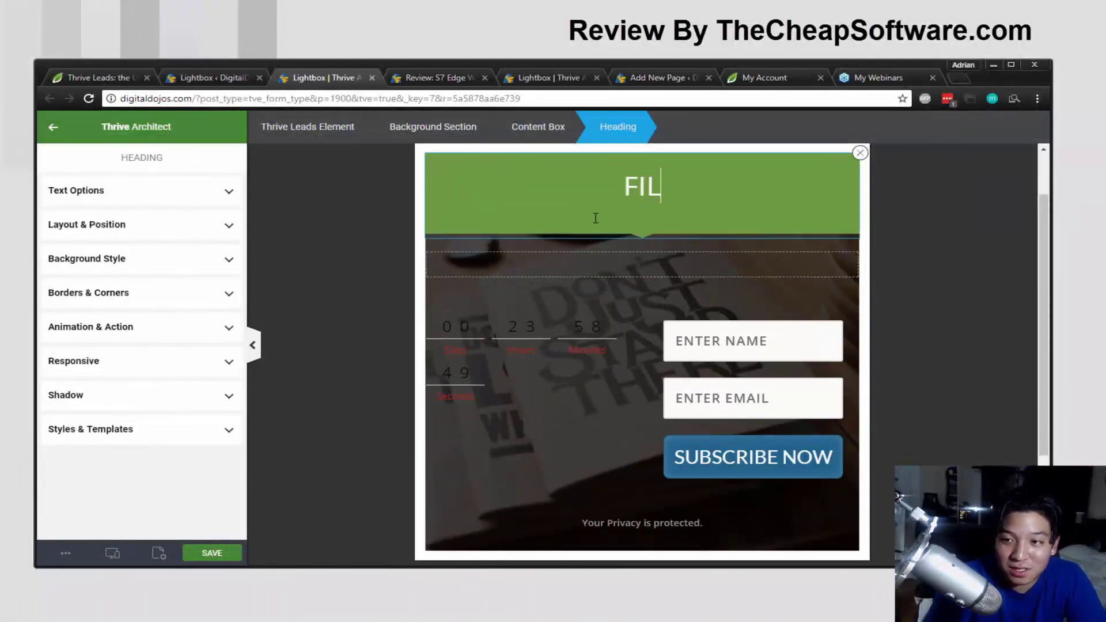
{"action": "type", "text": "L OUT THIS F"}
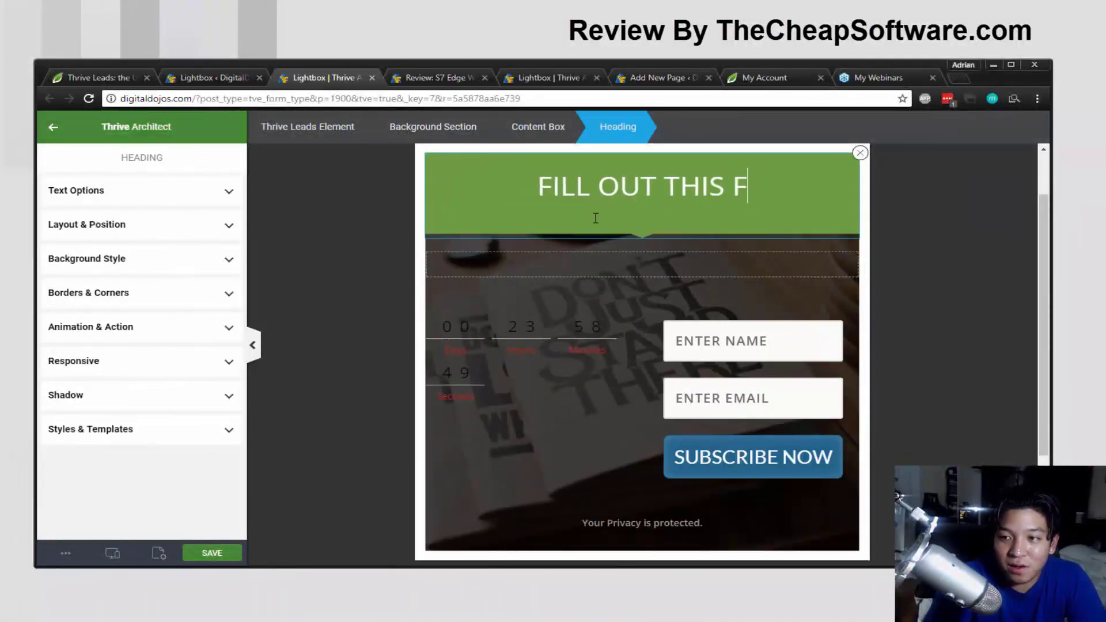
{"action": "type", "text": "ORM TO GET YOUR FREE EBOOK"}
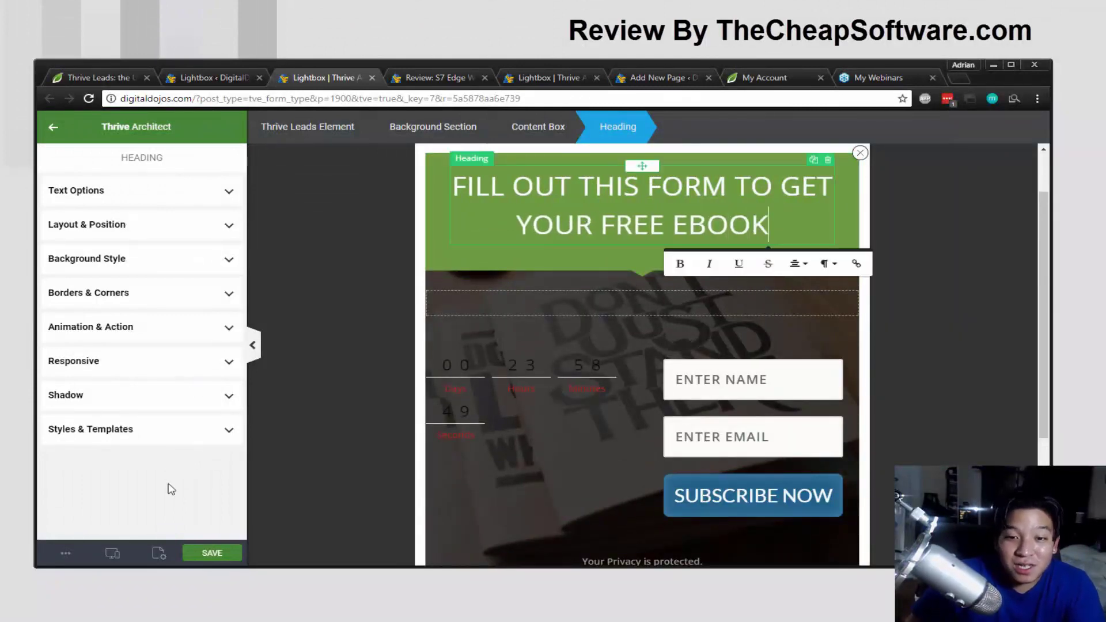
{"action": "left_click", "coordinate": [212, 548]}
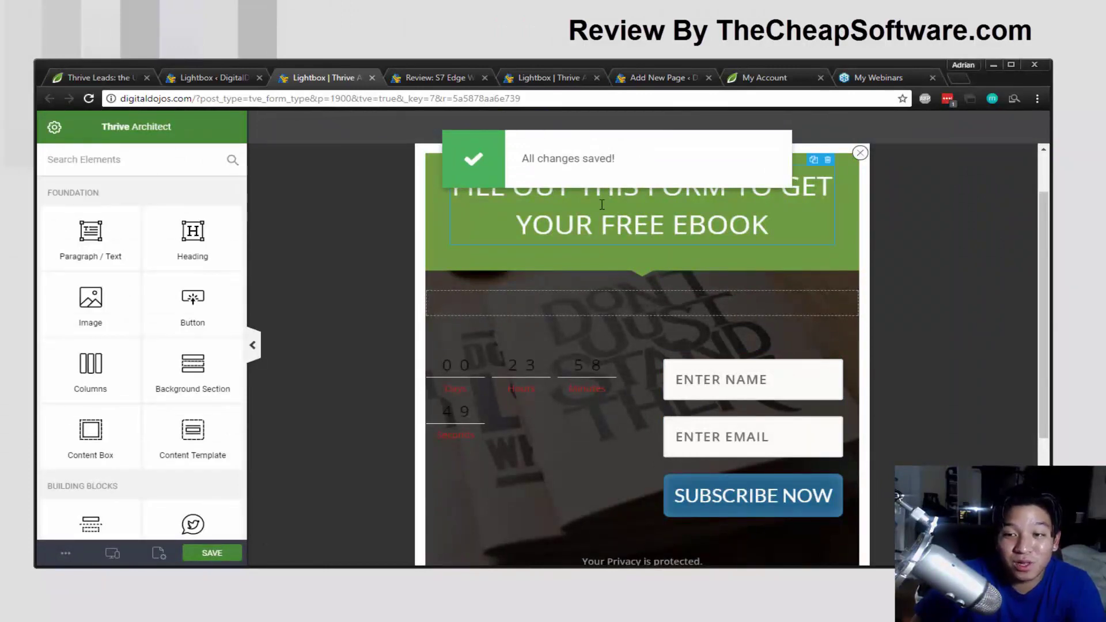
Look through the design elements available for building the lightbox form.
{"action": "scroll", "coordinate": [134, 341], "scroll_direction": "down", "scroll_amount": 9}
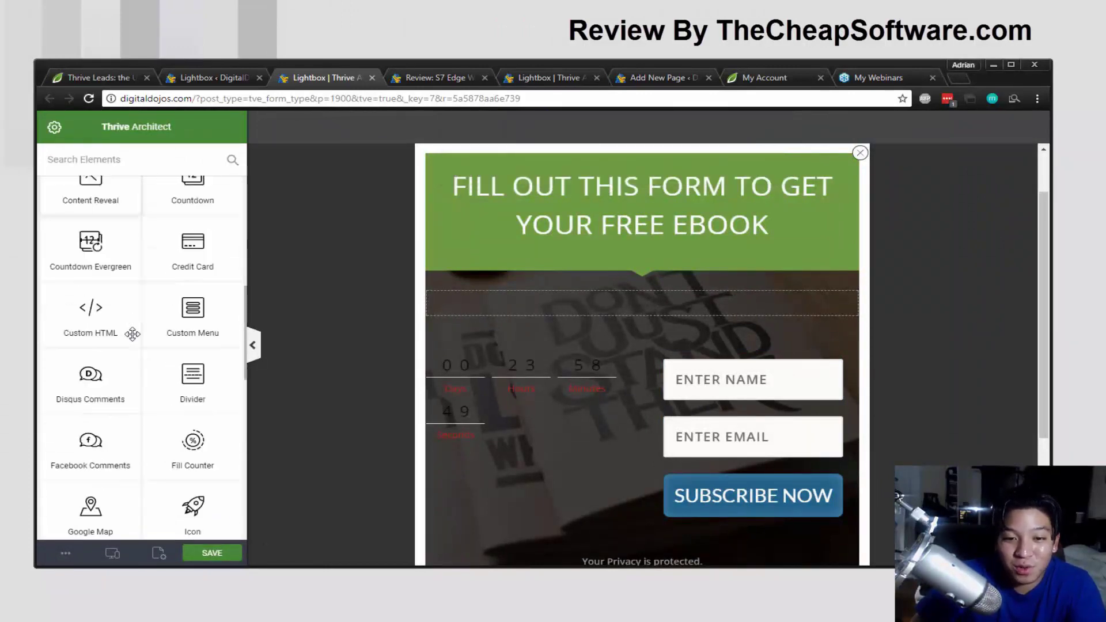
{"action": "scroll", "coordinate": [134, 341], "scroll_direction": "down", "scroll_amount": 6}
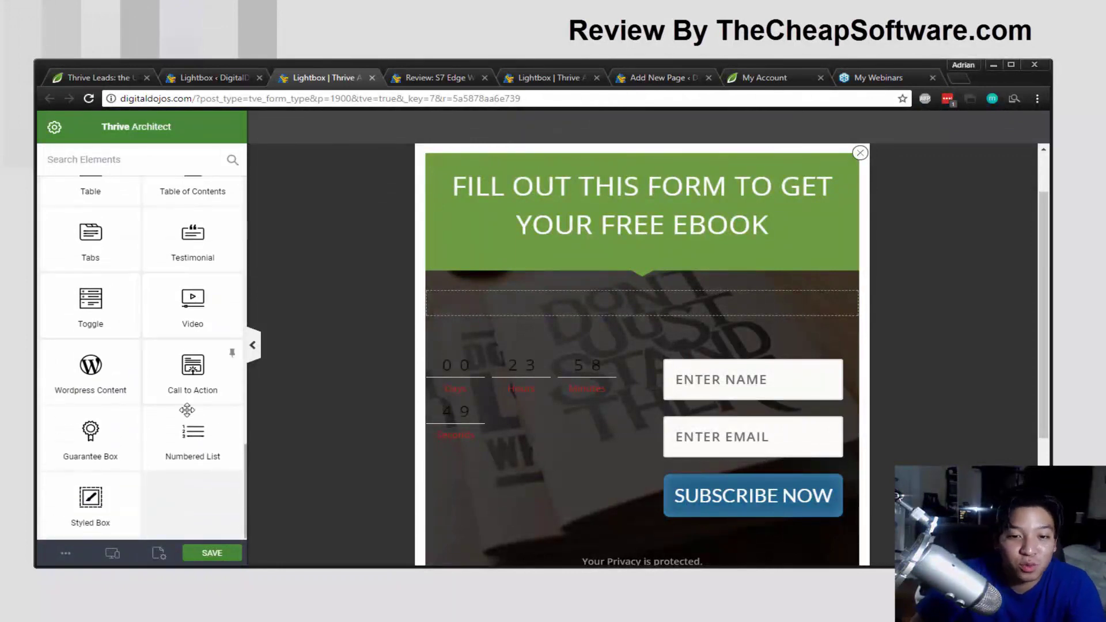
{"action": "scroll", "coordinate": [211, 458], "scroll_direction": "up", "scroll_amount": 2}
{"action": "scroll", "coordinate": [211, 459], "scroll_direction": "up", "scroll_amount": 3}
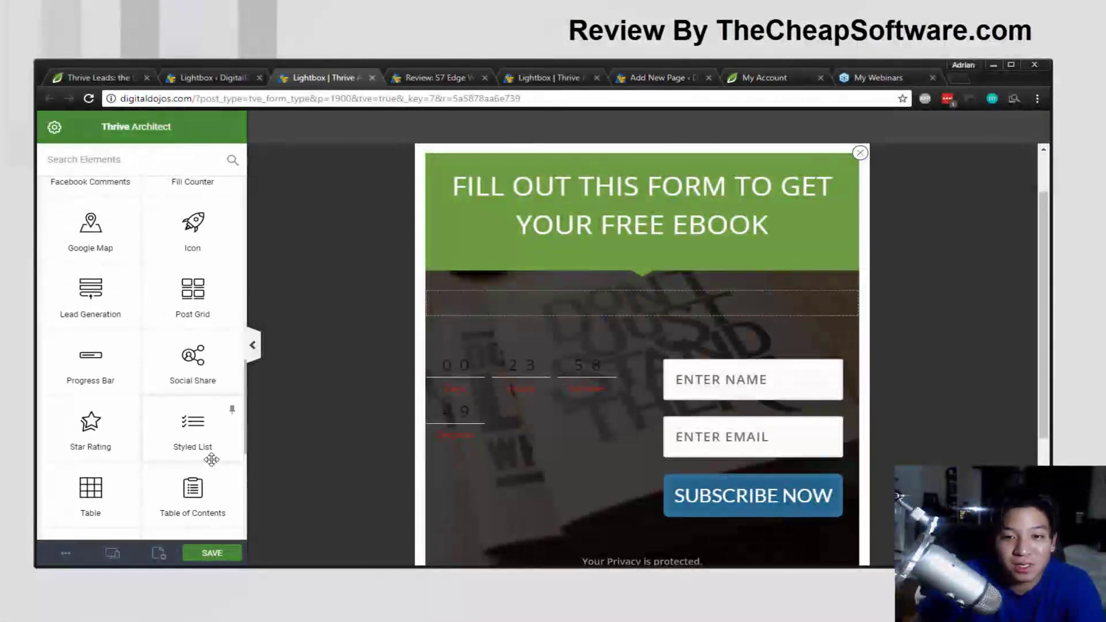
{"action": "scroll", "coordinate": [211, 459], "scroll_direction": "up", "scroll_amount": 7}
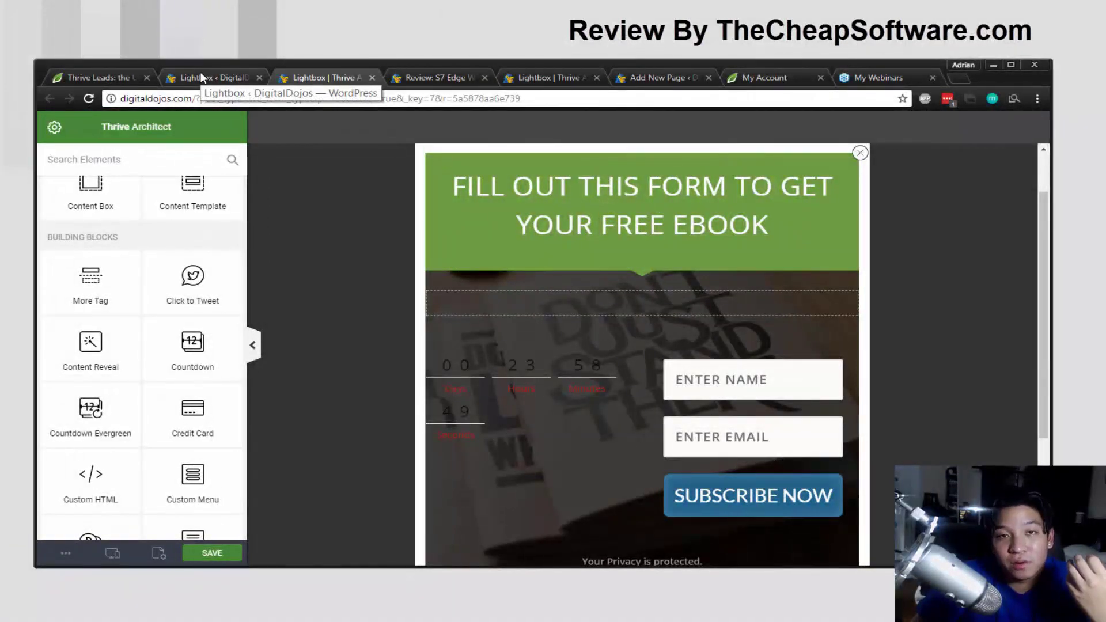
Return to the Thrive Leads dashboard and add an In content opt-in form type to the Ebook Sale lead group.
{"action": "left_click", "coordinate": [202, 76]}
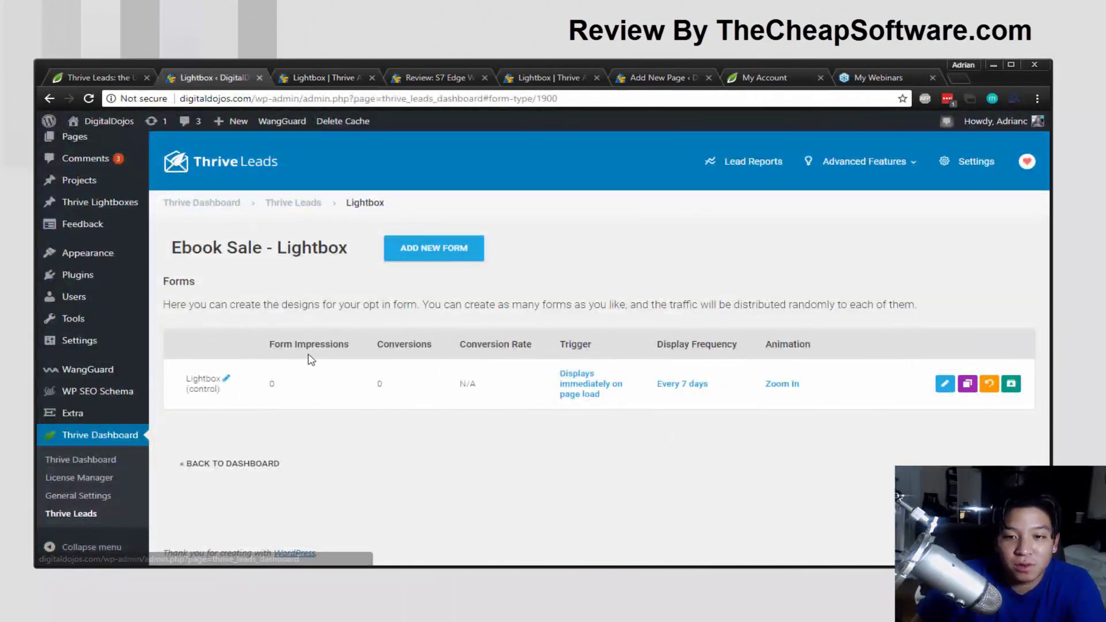
{"action": "left_click", "coordinate": [257, 463]}
{"action": "scroll", "coordinate": [238, 414], "scroll_direction": "down", "scroll_amount": 2}
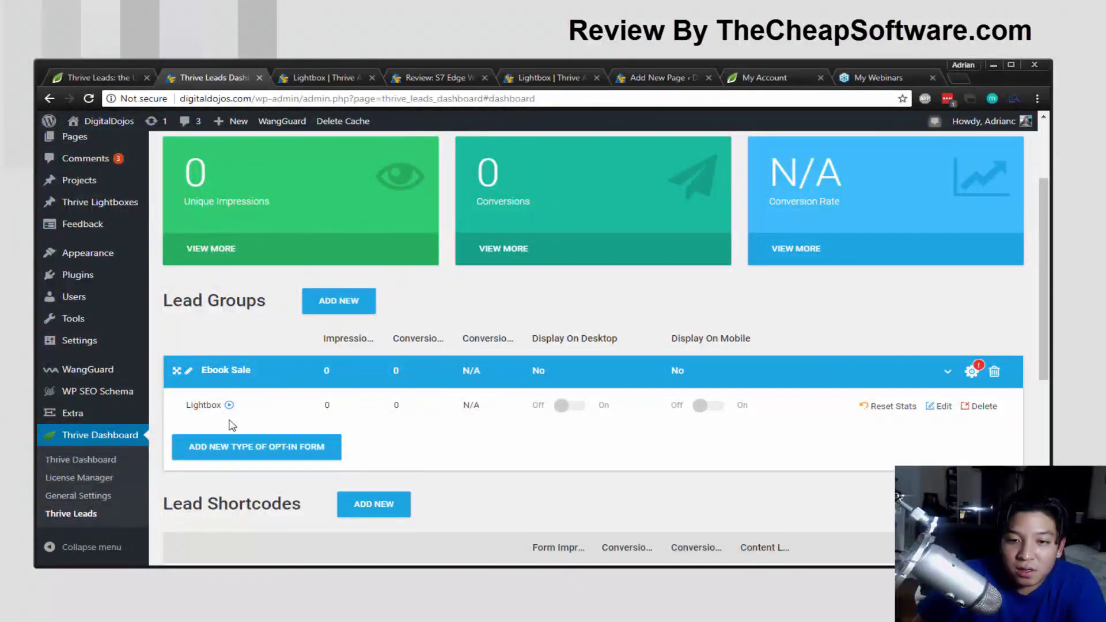
{"action": "left_click", "coordinate": [251, 447]}
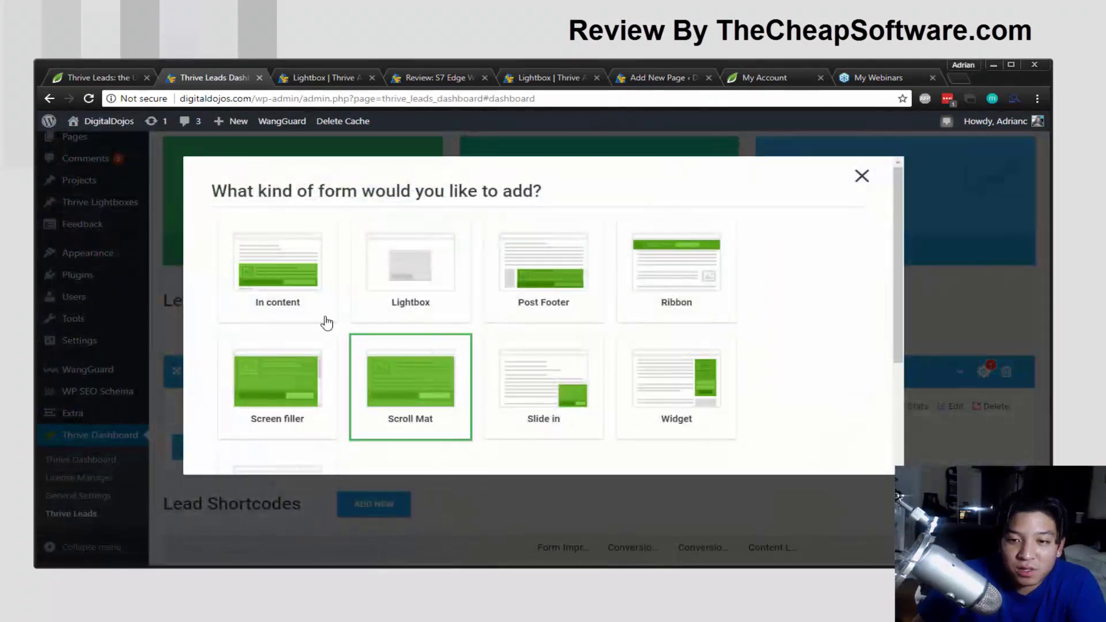
{"action": "left_click", "coordinate": [276, 279]}
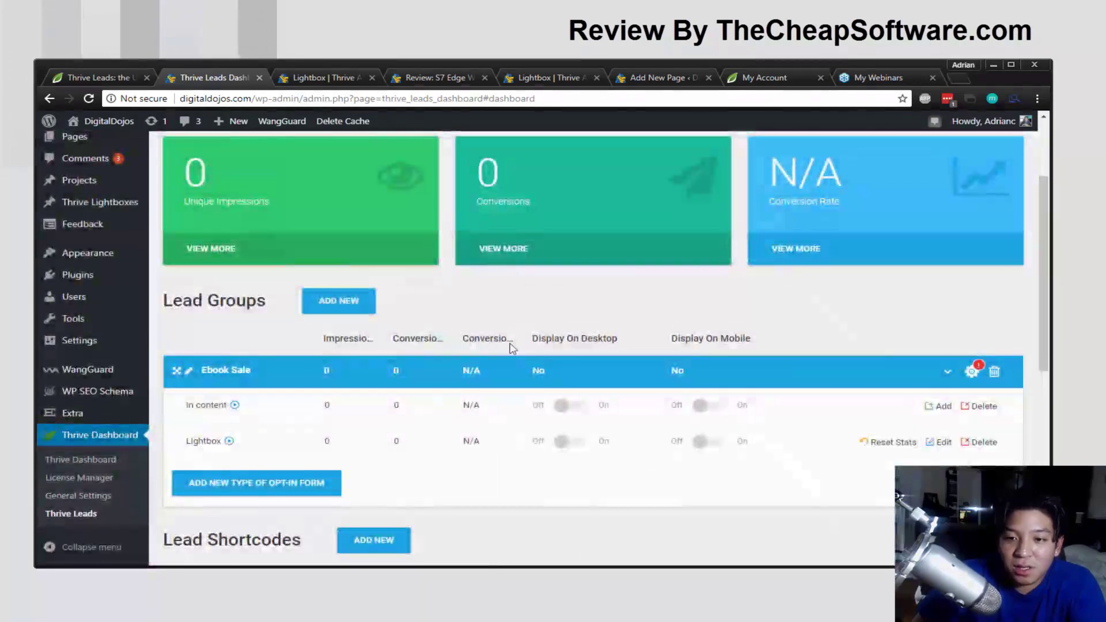
{"action": "scroll", "coordinate": [577, 340], "scroll_direction": "down", "scroll_amount": 1}
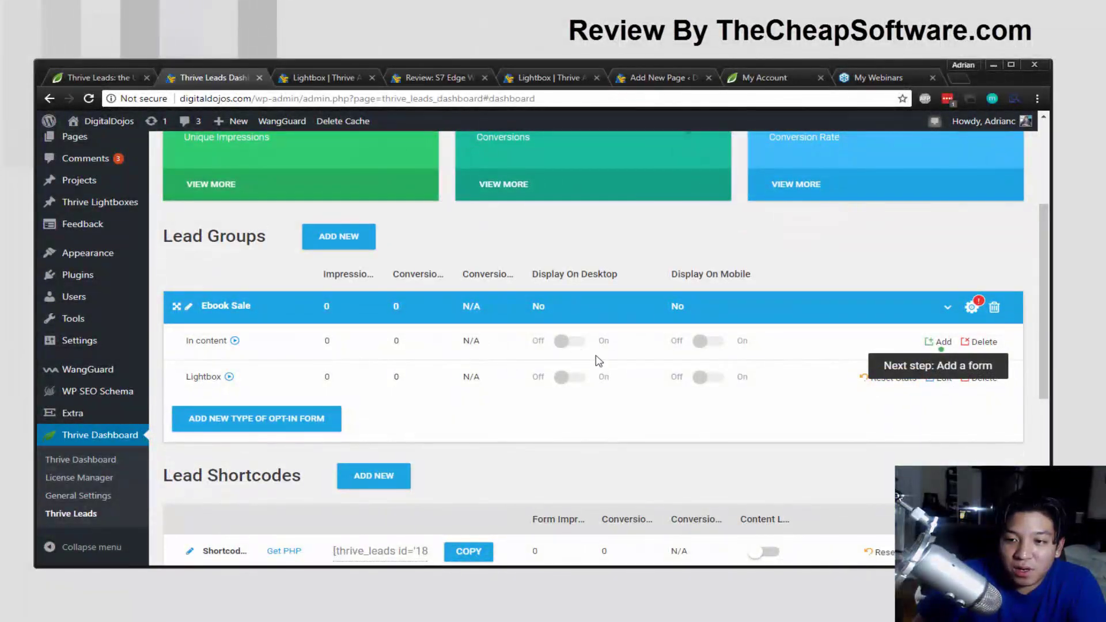
{"action": "left_click", "coordinate": [948, 392]}
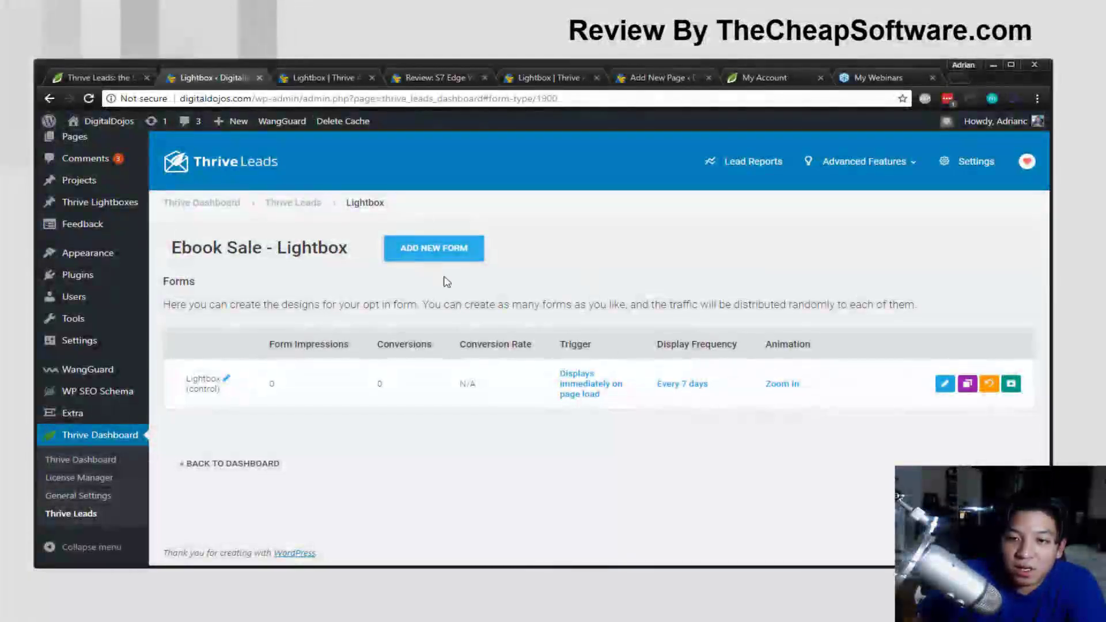
{"action": "key", "text": "alt+Left"}
{"action": "scroll", "coordinate": [945, 346], "scroll_direction": "down", "scroll_amount": 3}
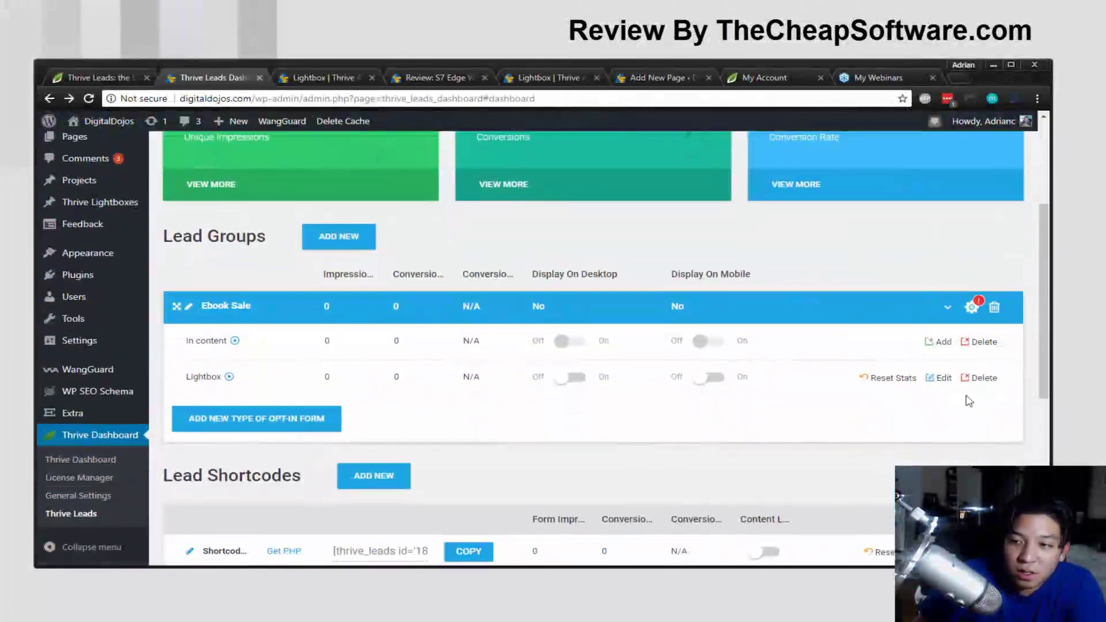
Create a form named "contentbox" under the Ebook Sale group's In content type.
{"action": "left_click", "coordinate": [935, 340]}
{"action": "left_click", "coordinate": [590, 369]}
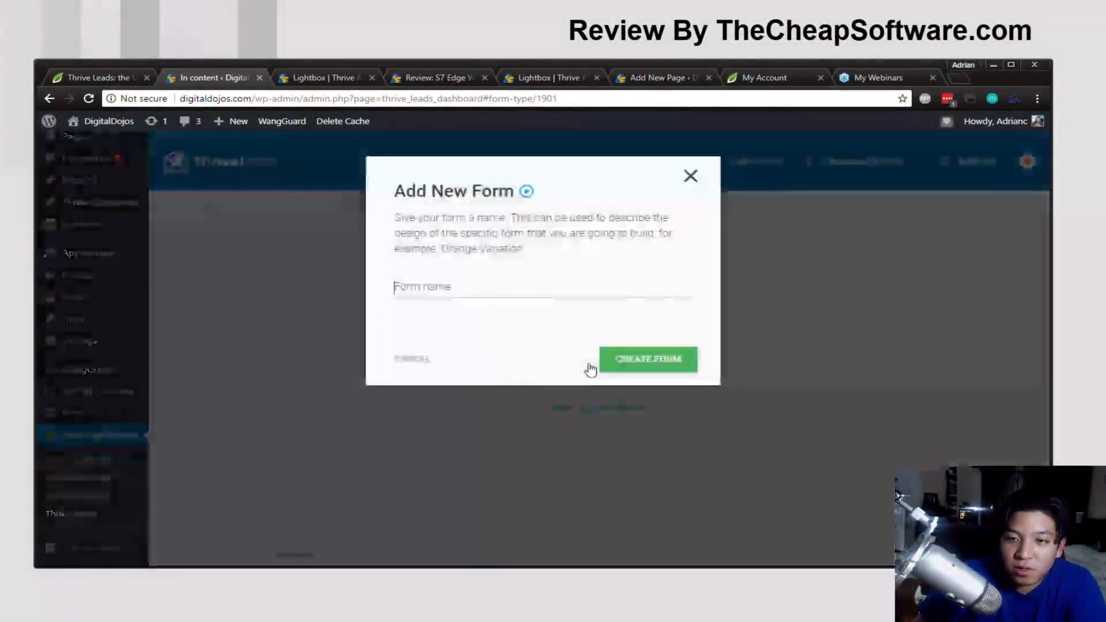
{"action": "type", "text": "contenb"}
{"action": "key", "text": "BackSpace"}
{"action": "type", "text": "tbox"}
{"action": "key", "text": "Return"}
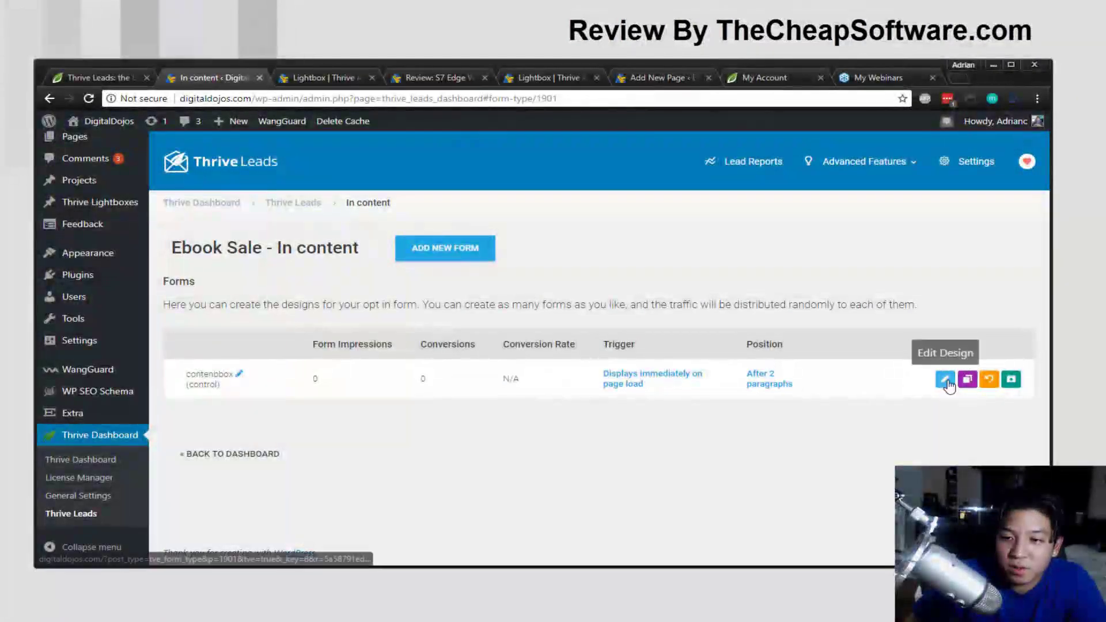
Open the In content form's design for editing and apply the Set 039 opt-in template.
{"action": "left_click", "coordinate": [945, 379]}
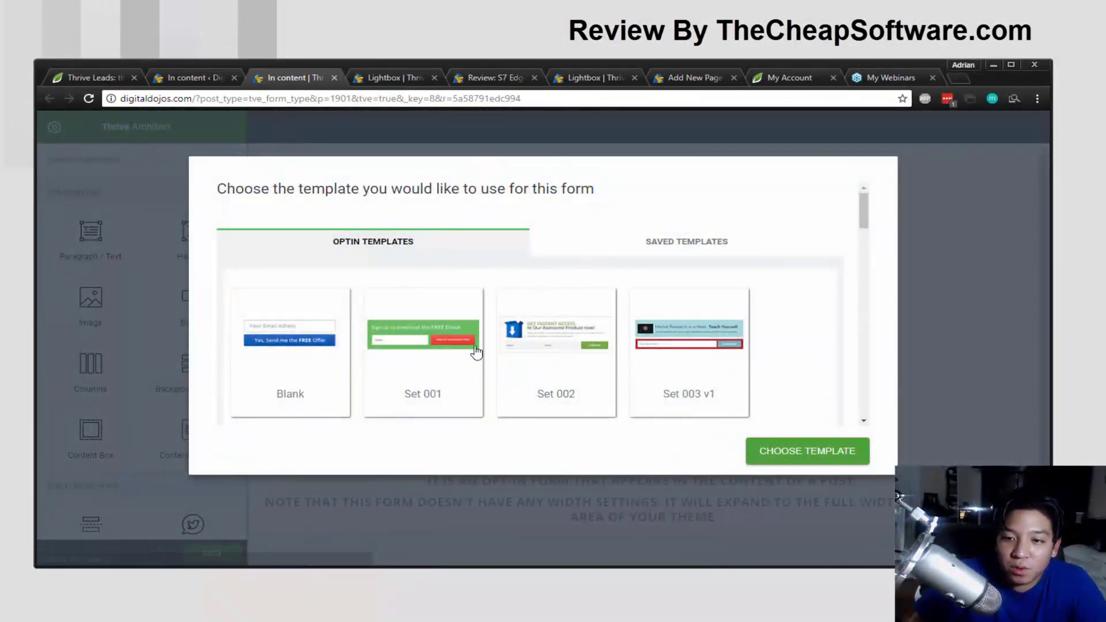
{"action": "scroll", "coordinate": [470, 346], "scroll_direction": "down", "scroll_amount": 5}
{"action": "scroll", "coordinate": [490, 335], "scroll_direction": "down", "scroll_amount": 3}
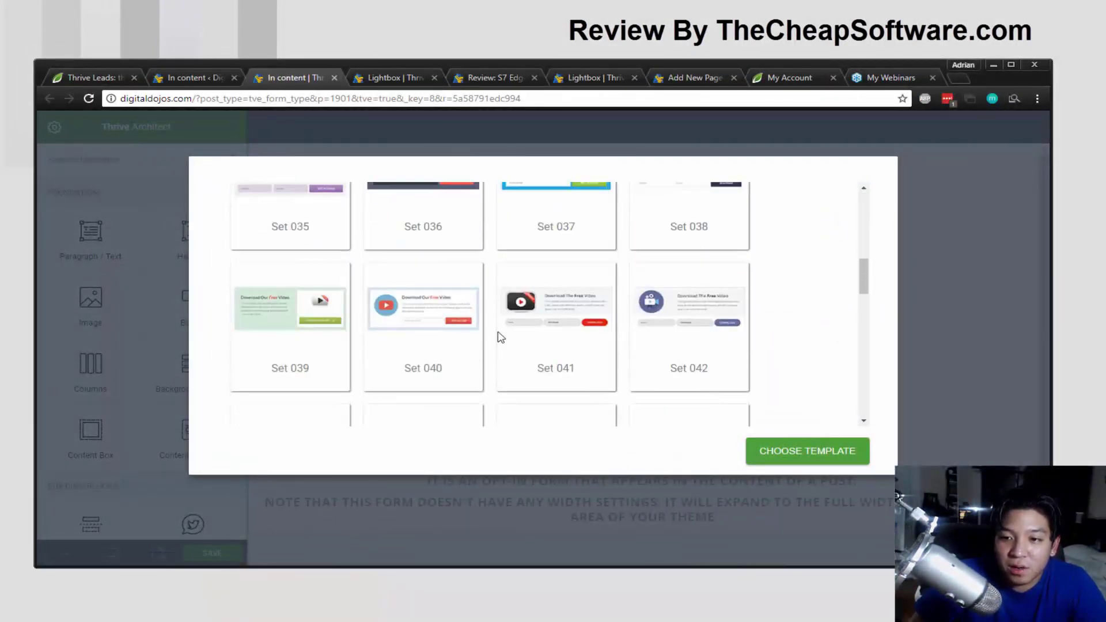
{"action": "scroll", "coordinate": [536, 345], "scroll_direction": "up", "scroll_amount": 3}
{"action": "scroll", "coordinate": [660, 337], "scroll_direction": "down", "scroll_amount": 3}
{"action": "scroll", "coordinate": [665, 329], "scroll_direction": "down", "scroll_amount": 3}
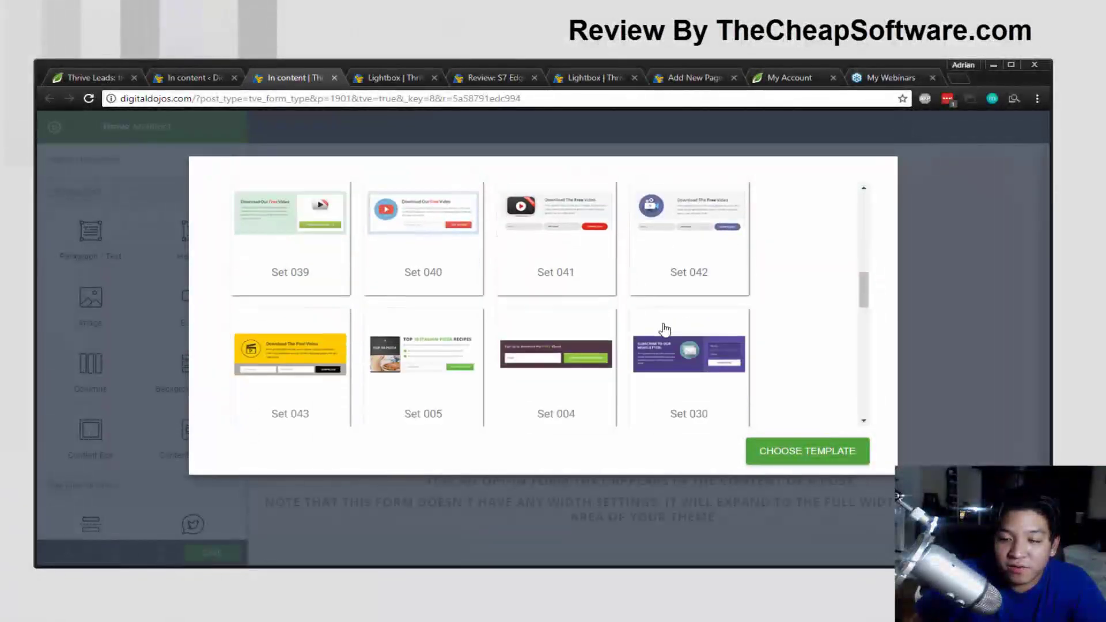
{"action": "scroll", "coordinate": [360, 340], "scroll_direction": "up", "scroll_amount": 5}
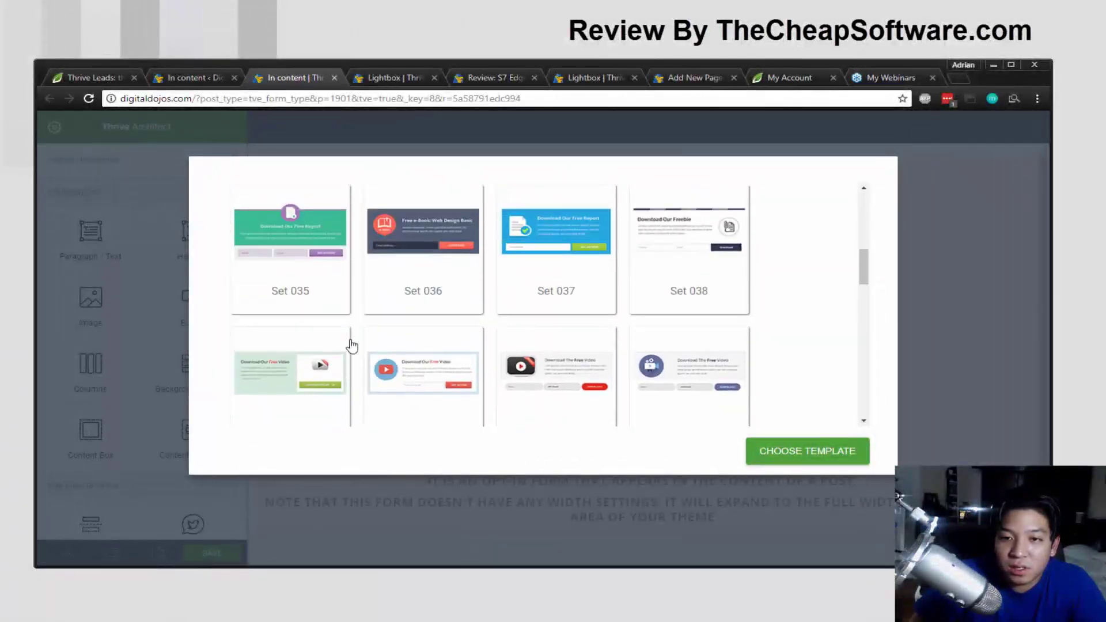
{"action": "scroll", "coordinate": [346, 349], "scroll_direction": "down", "scroll_amount": 1}
{"action": "left_click", "coordinate": [318, 367]}
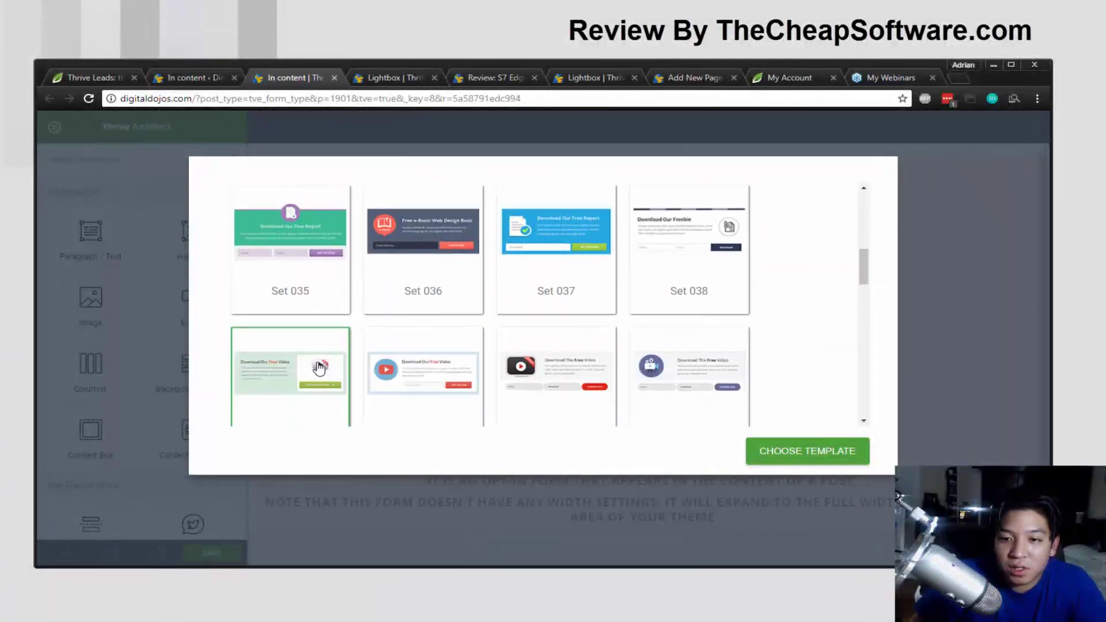
{"action": "left_click", "coordinate": [781, 457]}
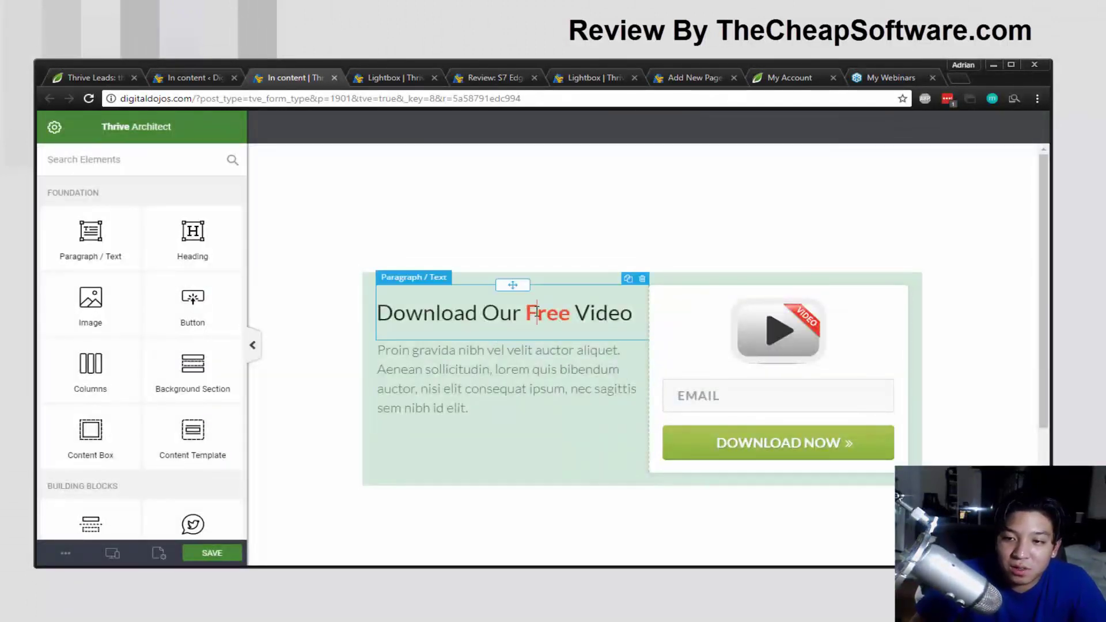
Change the word "Video" in the form's title to "Ebook" and save the design.
{"action": "left_click", "coordinate": [536, 313]}
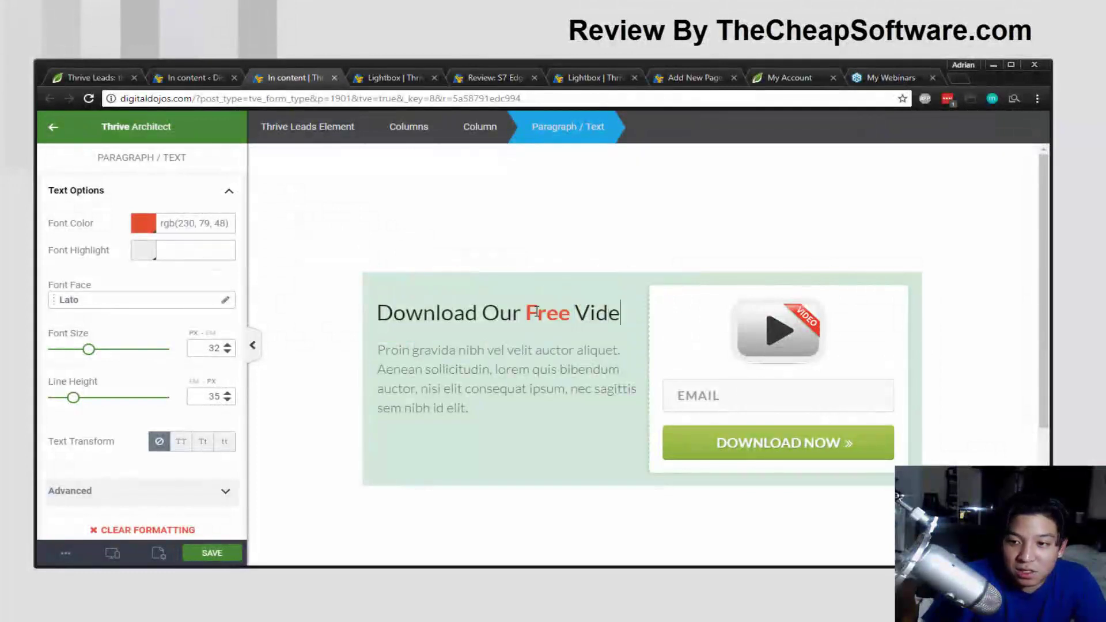
{"action": "key", "text": "BackSpace"}
{"action": "key", "text": "BackSpace"}
{"action": "key", "text": "BackSpace"}
{"action": "type", "text": "Ebook"}
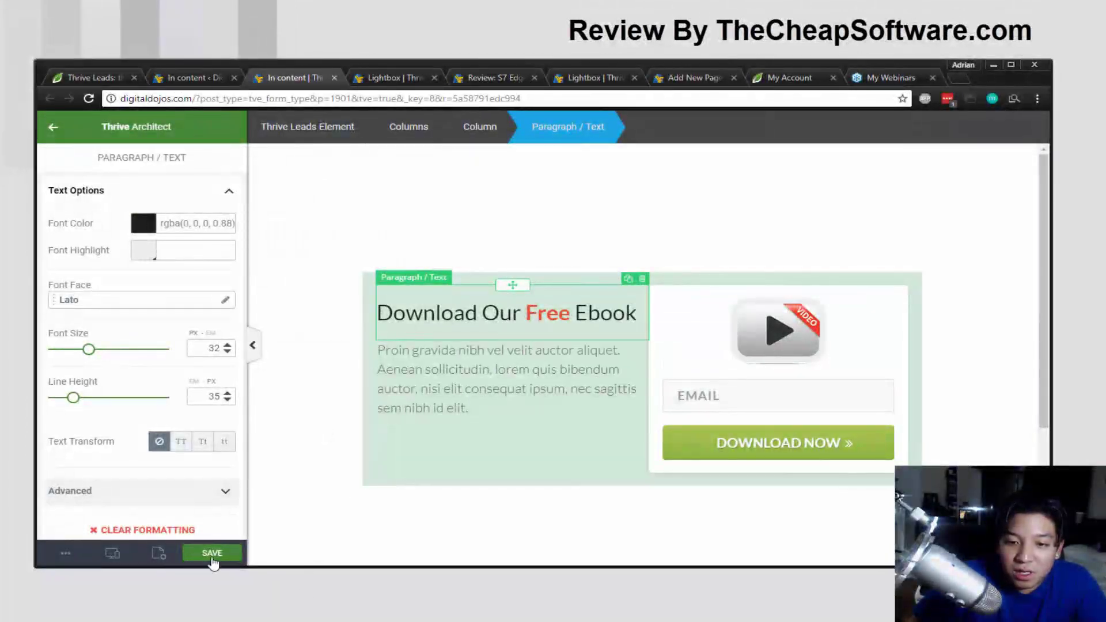
{"action": "left_click", "coordinate": [212, 555]}
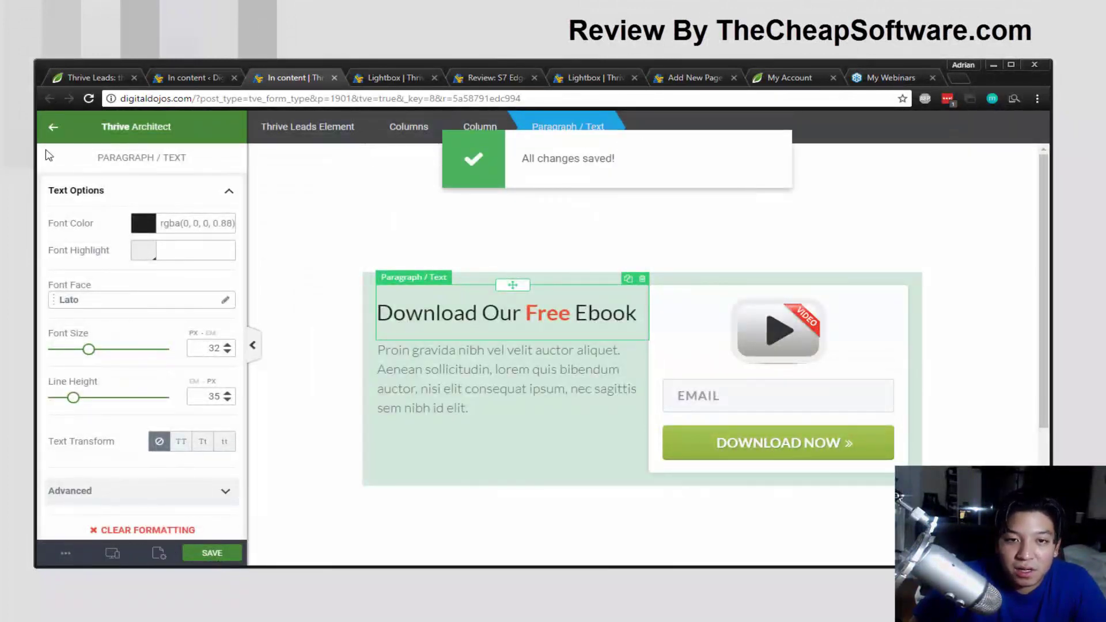
Return to the Thrive Leads dashboard and enable desktop display for the In content and Lightbox forms of the Ebook Sale group.
{"action": "left_click", "coordinate": [53, 126]}
{"action": "scroll", "coordinate": [634, 376], "scroll_direction": "down", "scroll_amount": 2}
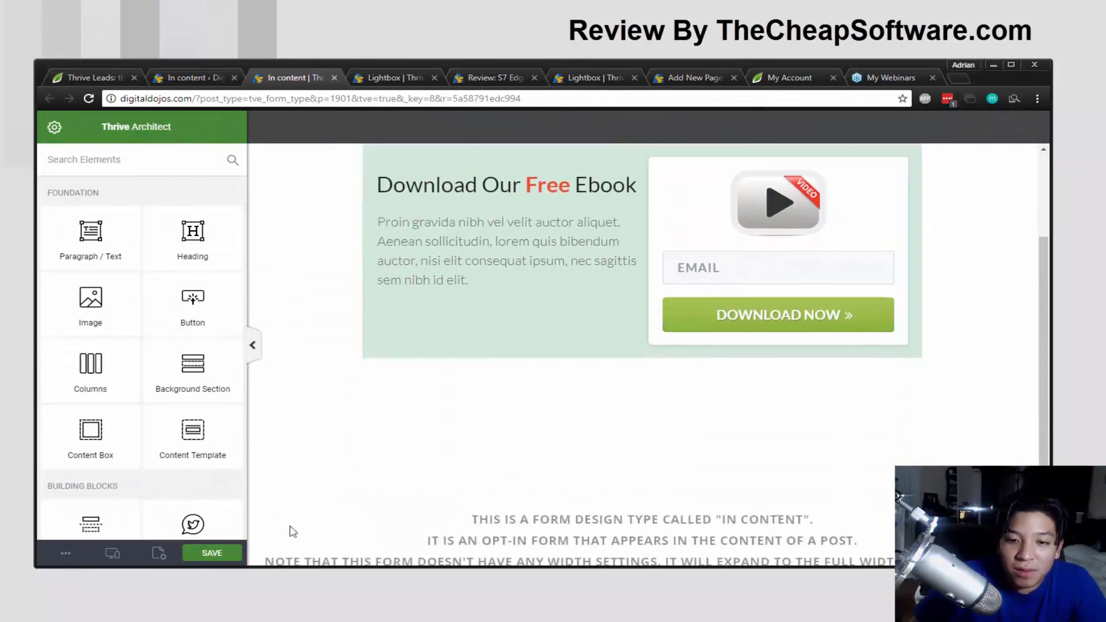
{"action": "left_click", "coordinate": [185, 74]}
{"action": "left_click", "coordinate": [295, 213]}
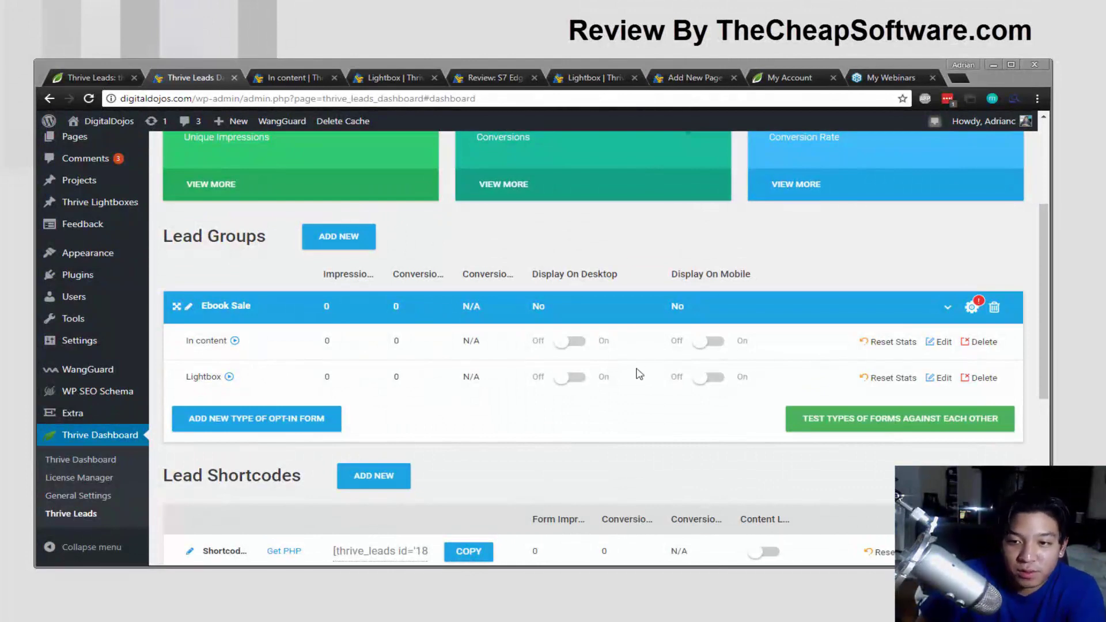
{"action": "left_click", "coordinate": [576, 342]}
{"action": "left_click", "coordinate": [575, 377]}
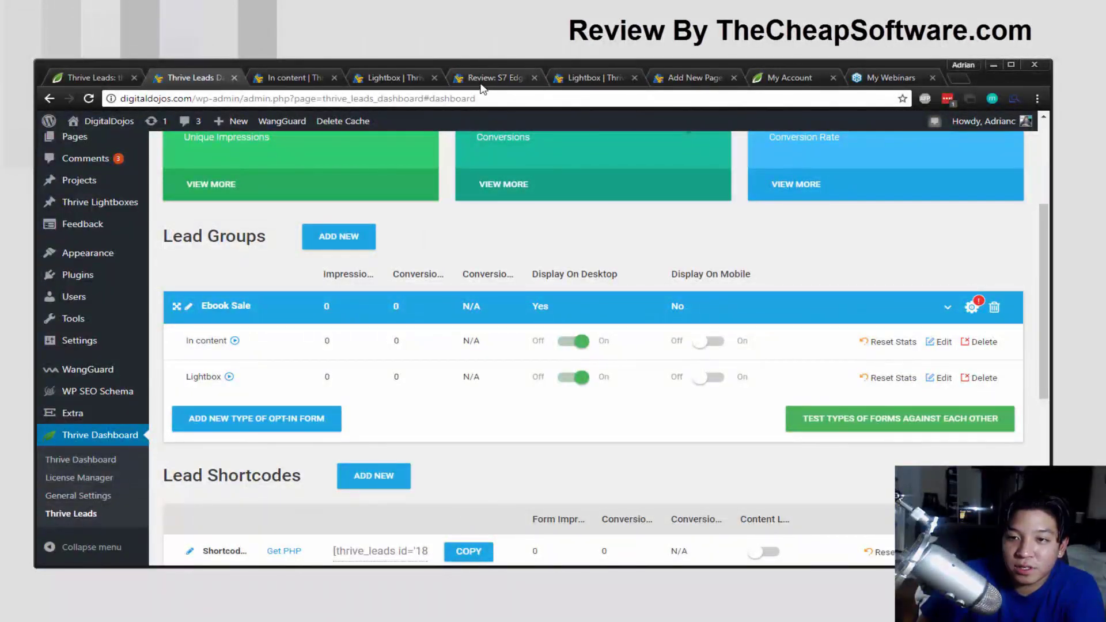
Set the Ebook Sale group's display settings to show its forms on All Posts and save them.
{"action": "left_click", "coordinate": [986, 318]}
{"action": "left_click", "coordinate": [986, 318]}
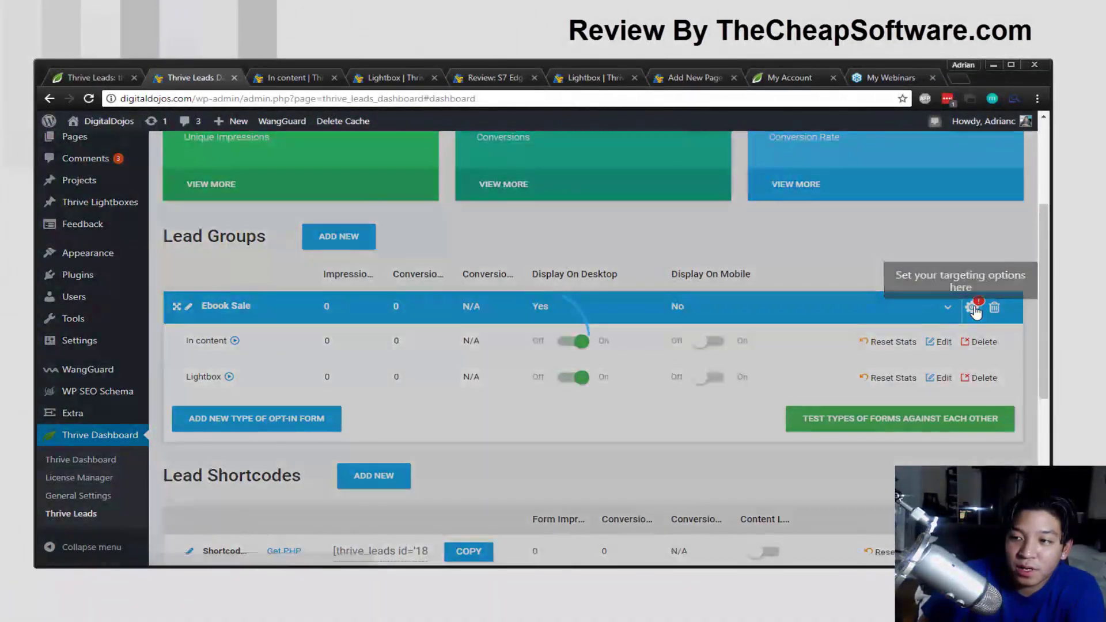
{"action": "left_click", "coordinate": [975, 309]}
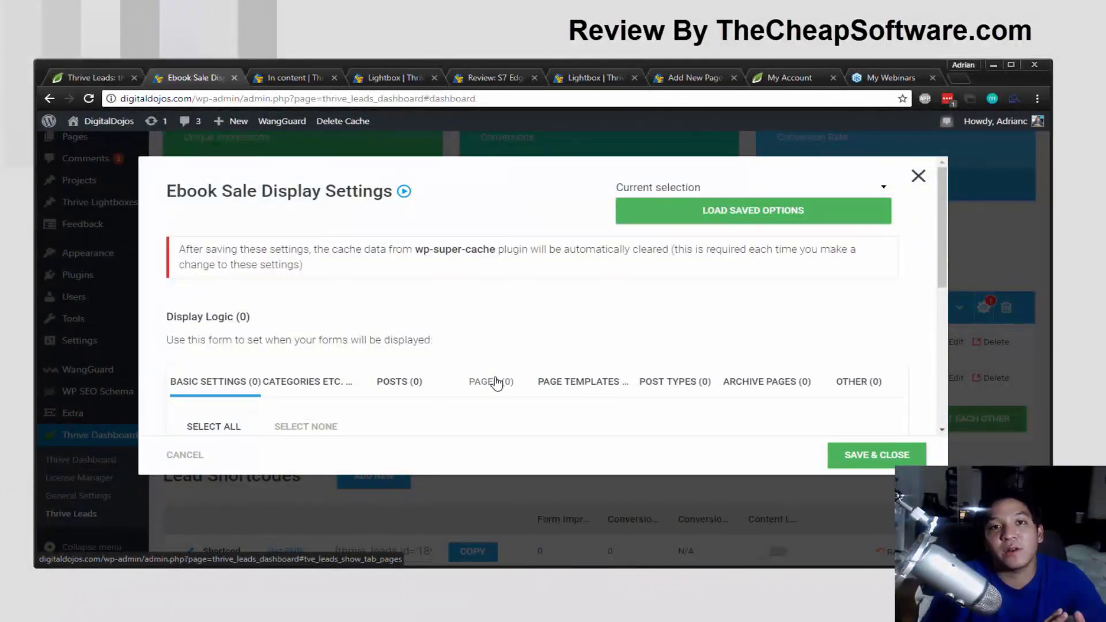
{"action": "scroll", "coordinate": [487, 361], "scroll_direction": "down", "scroll_amount": 2}
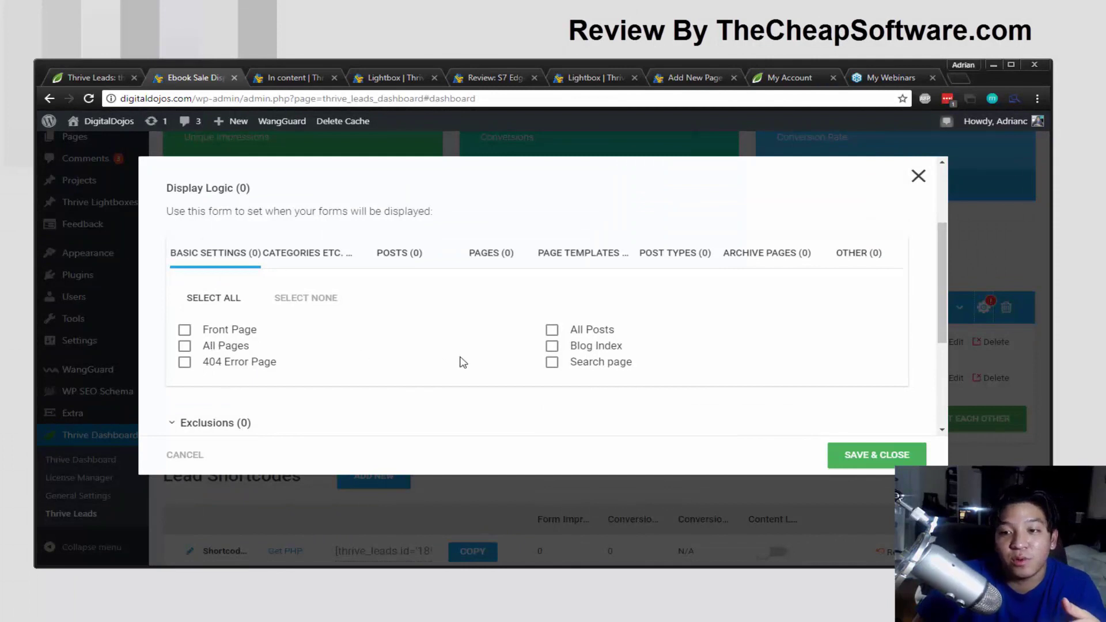
{"action": "scroll", "coordinate": [514, 348], "scroll_direction": "down", "scroll_amount": 3}
{"action": "scroll", "coordinate": [513, 350], "scroll_direction": "up", "scroll_amount": 3}
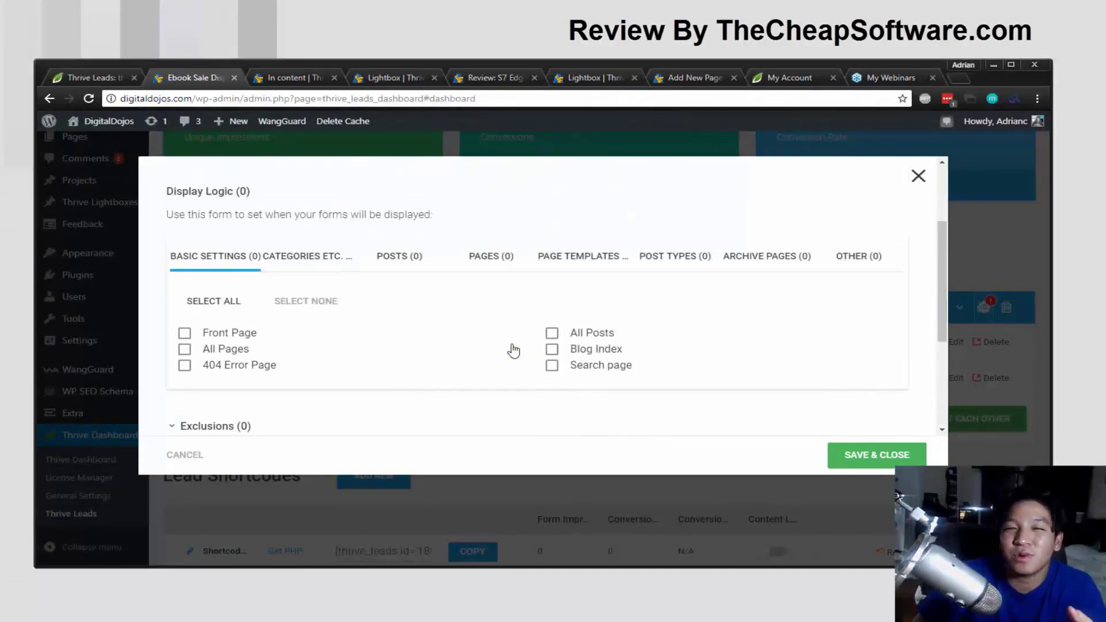
{"action": "left_click", "coordinate": [553, 334]}
{"action": "left_click", "coordinate": [902, 455]}
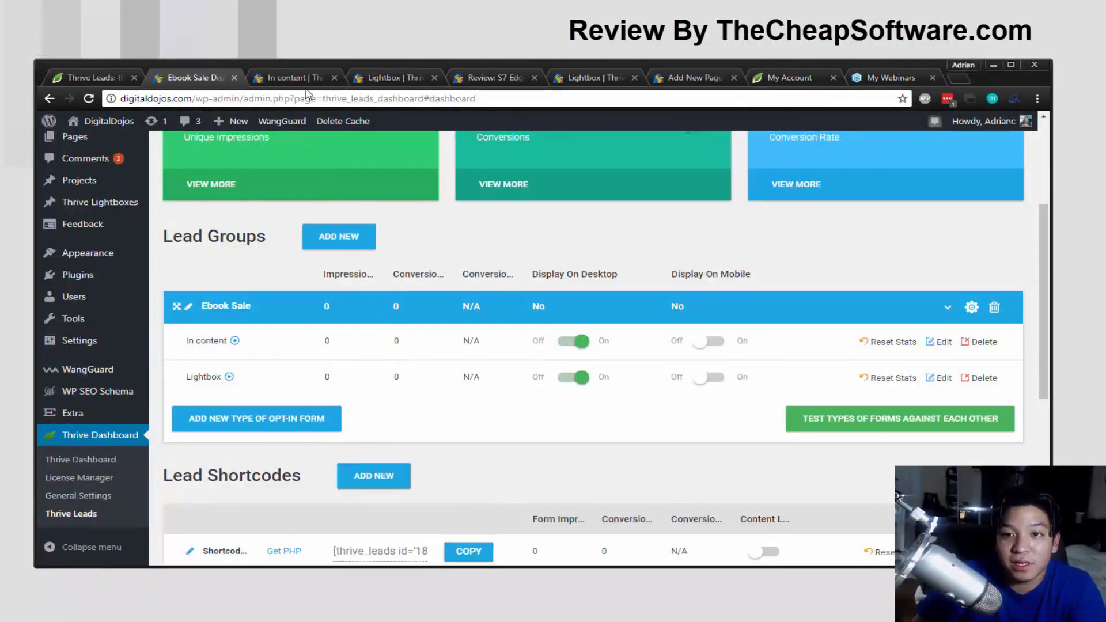
Reload the S7 Edge Walnut Burl review post, close the lightbox form, and examine the in-content form within the article.
{"action": "left_click", "coordinate": [515, 79]}
{"action": "left_click", "coordinate": [501, 99]}
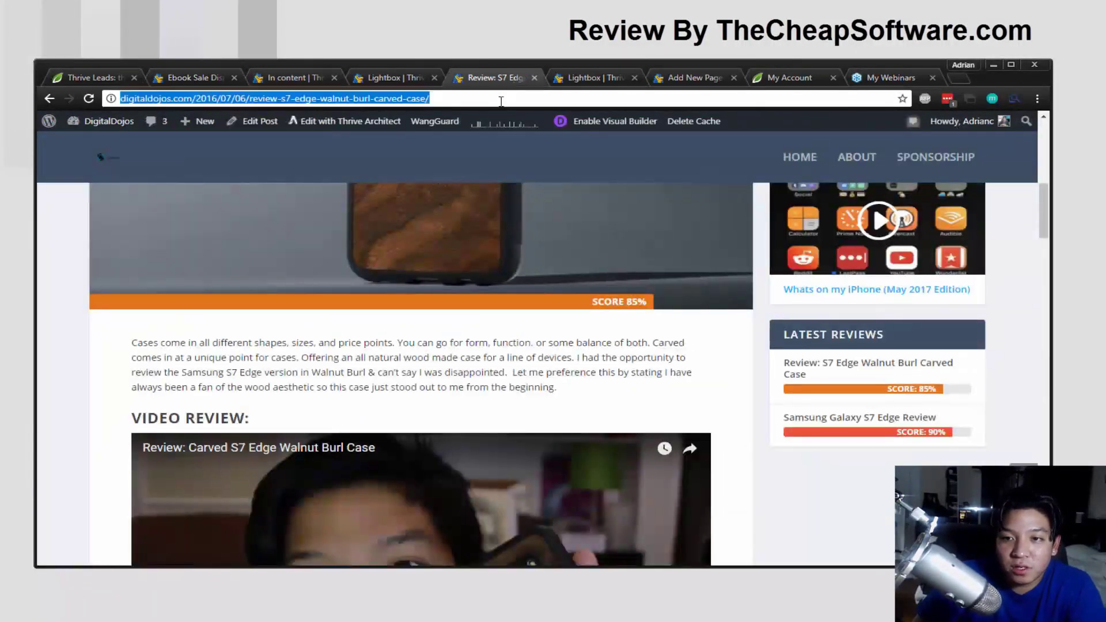
{"action": "key", "text": "Return"}
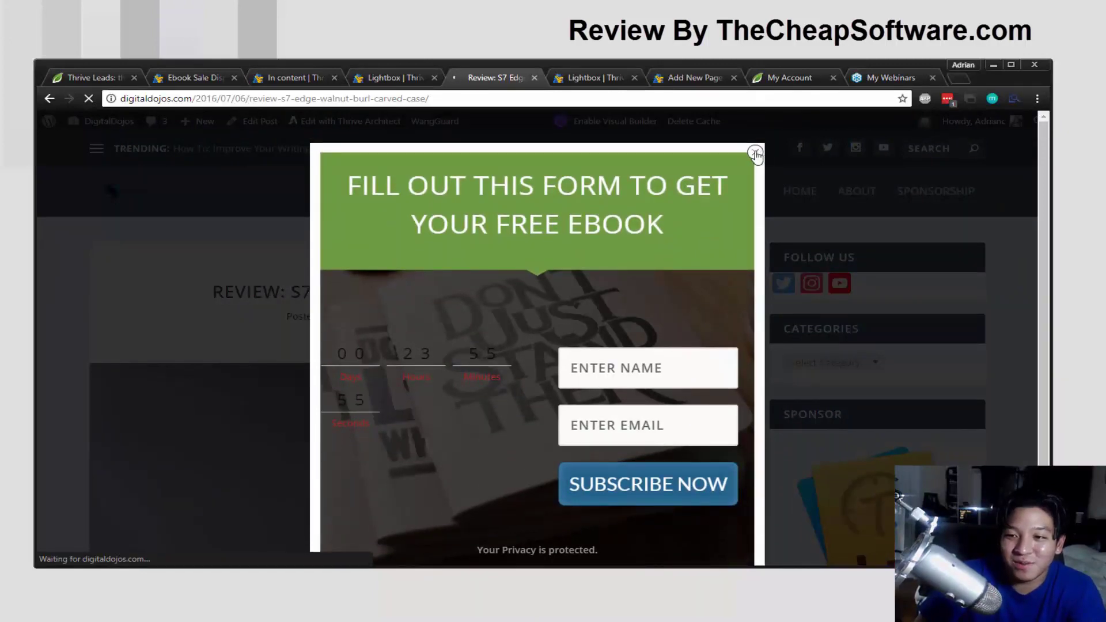
{"action": "left_click", "coordinate": [754, 152]}
{"action": "scroll", "coordinate": [564, 328], "scroll_direction": "down", "scroll_amount": 10}
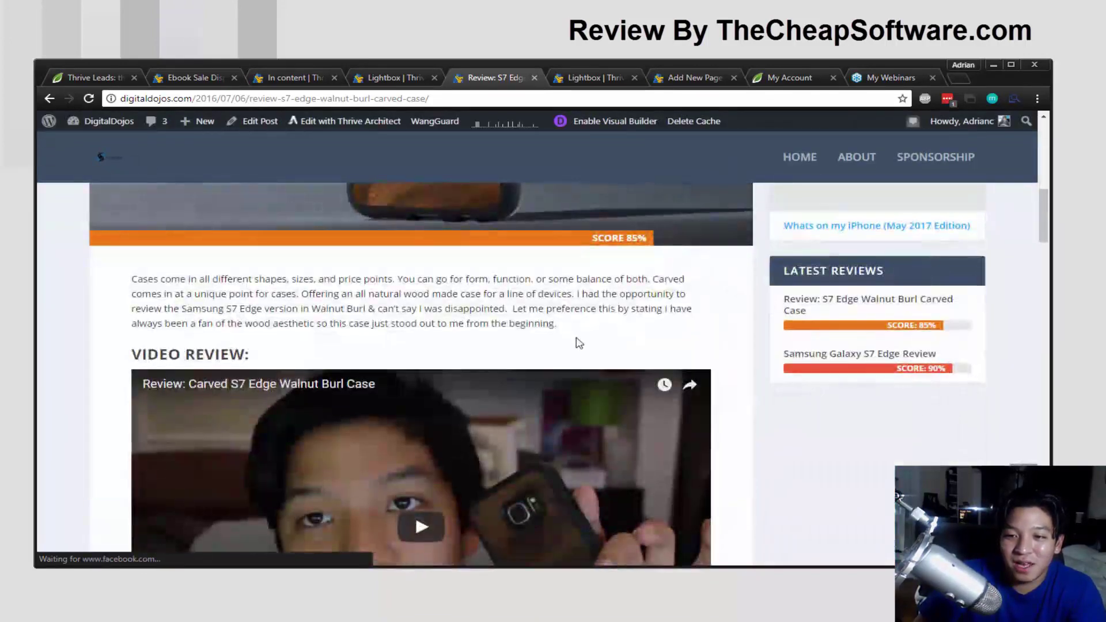
{"action": "scroll", "coordinate": [585, 345], "scroll_direction": "up", "scroll_amount": 3}
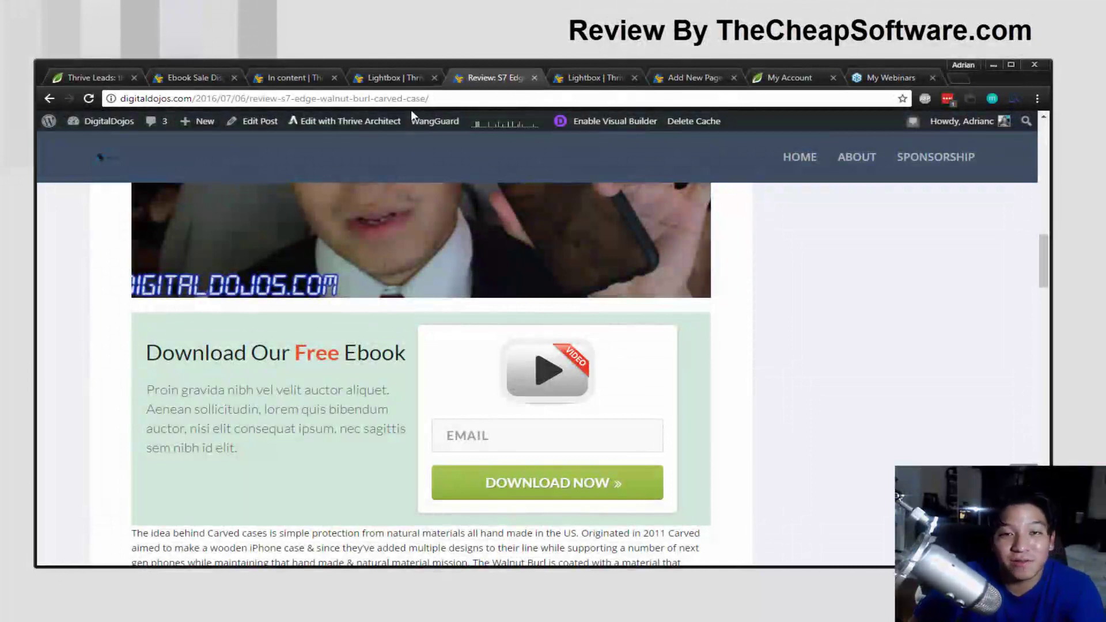
{"action": "scroll", "coordinate": [488, 354], "scroll_direction": "up", "scroll_amount": 15}
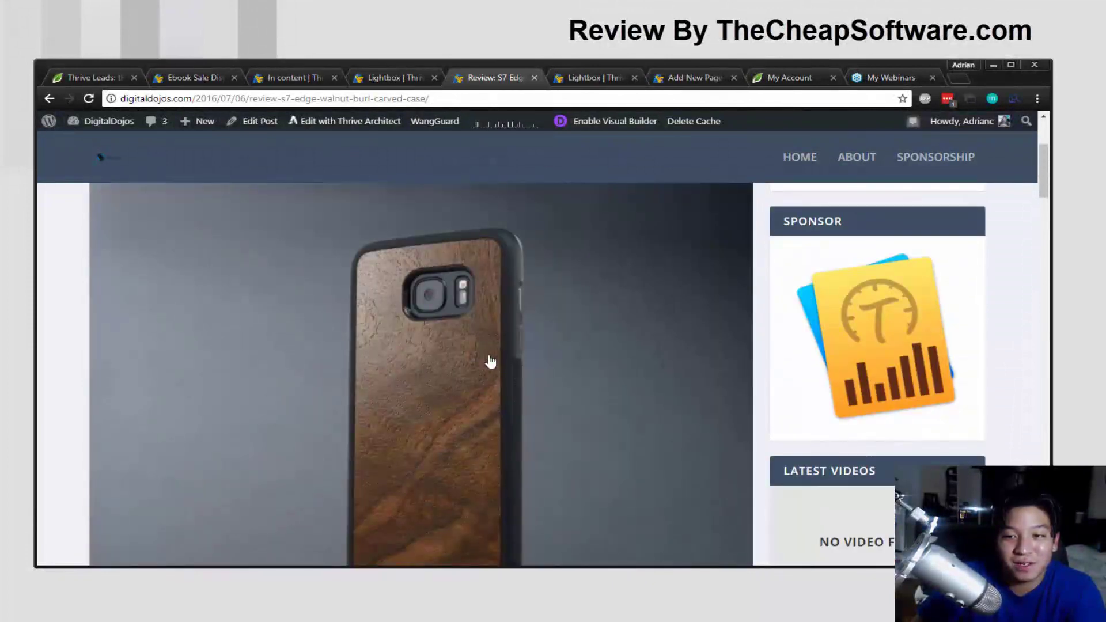
{"action": "scroll", "coordinate": [490, 361], "scroll_direction": "up", "scroll_amount": 5}
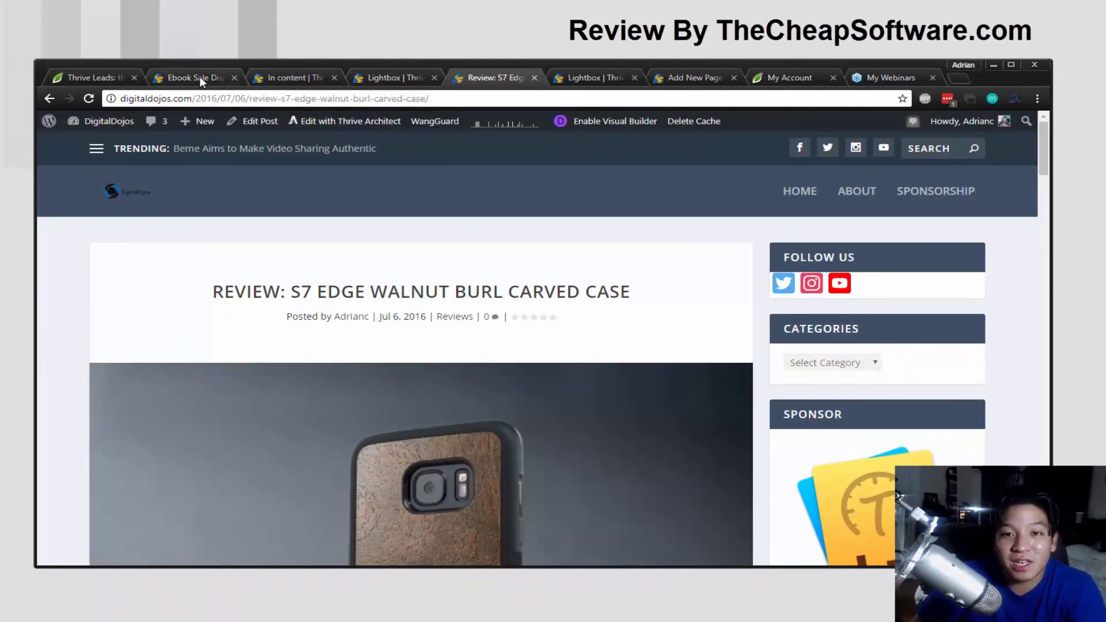
Return to the Thrive Leads dashboard and start a form type test titled "test" comparing In content against Lightbox.
{"action": "left_click", "coordinate": [263, 73]}
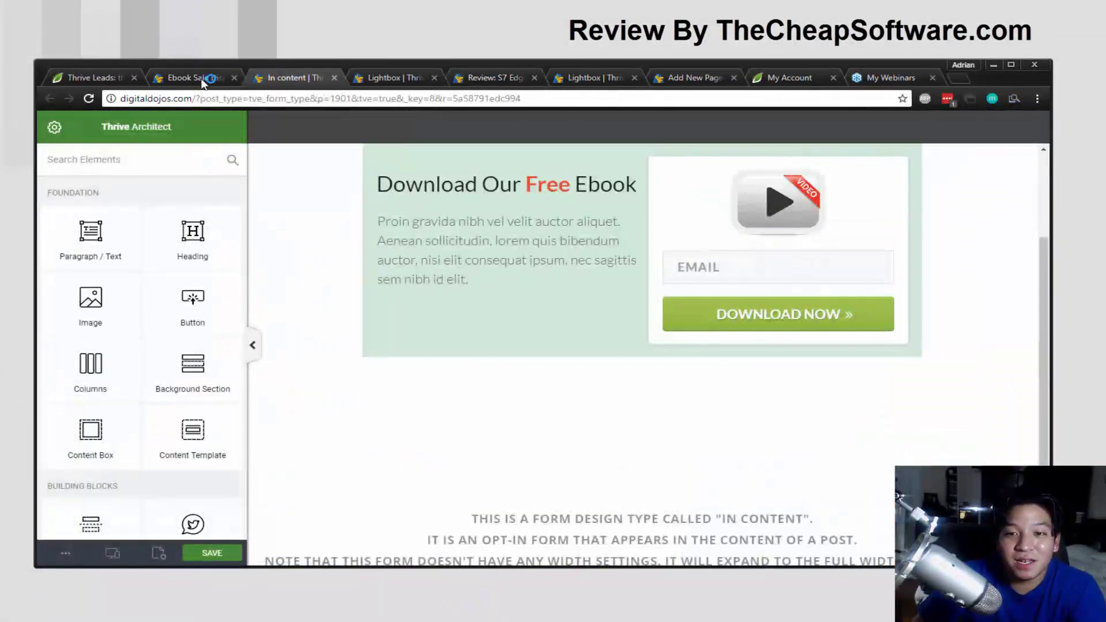
{"action": "left_click", "coordinate": [198, 78]}
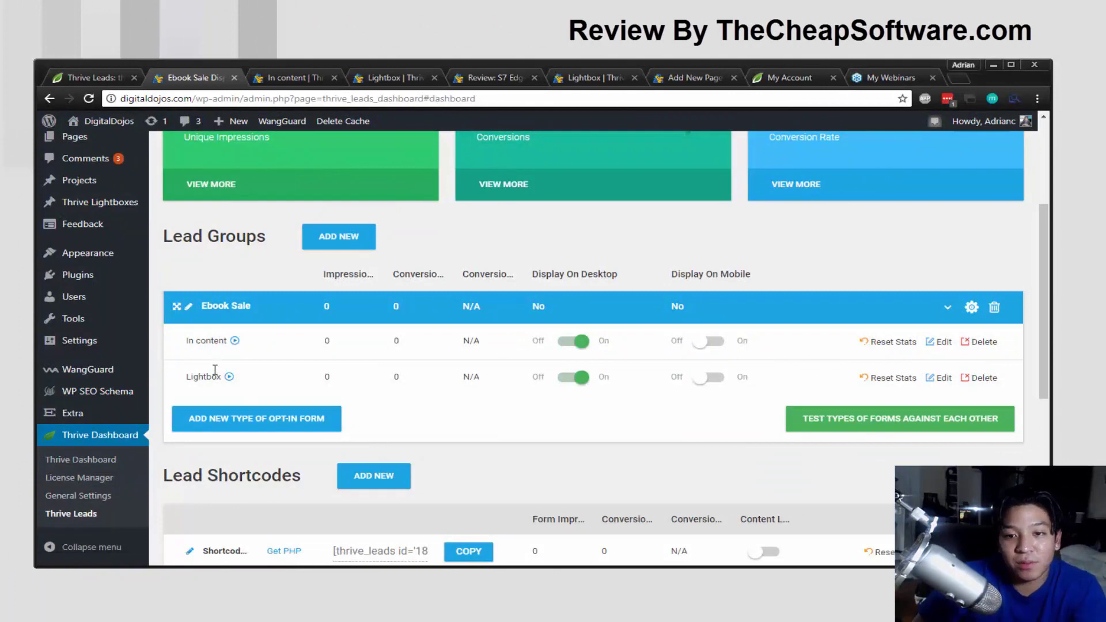
{"action": "left_click", "coordinate": [948, 420]}
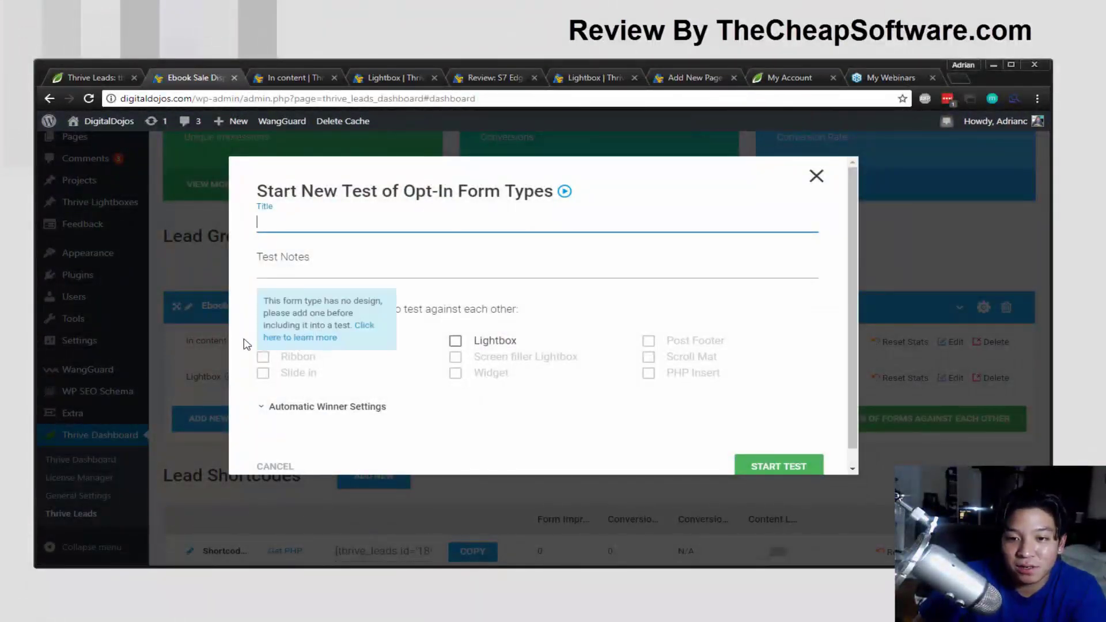
{"action": "left_click", "coordinate": [263, 341]}
{"action": "left_click", "coordinate": [470, 341]}
{"action": "left_click", "coordinate": [318, 219]}
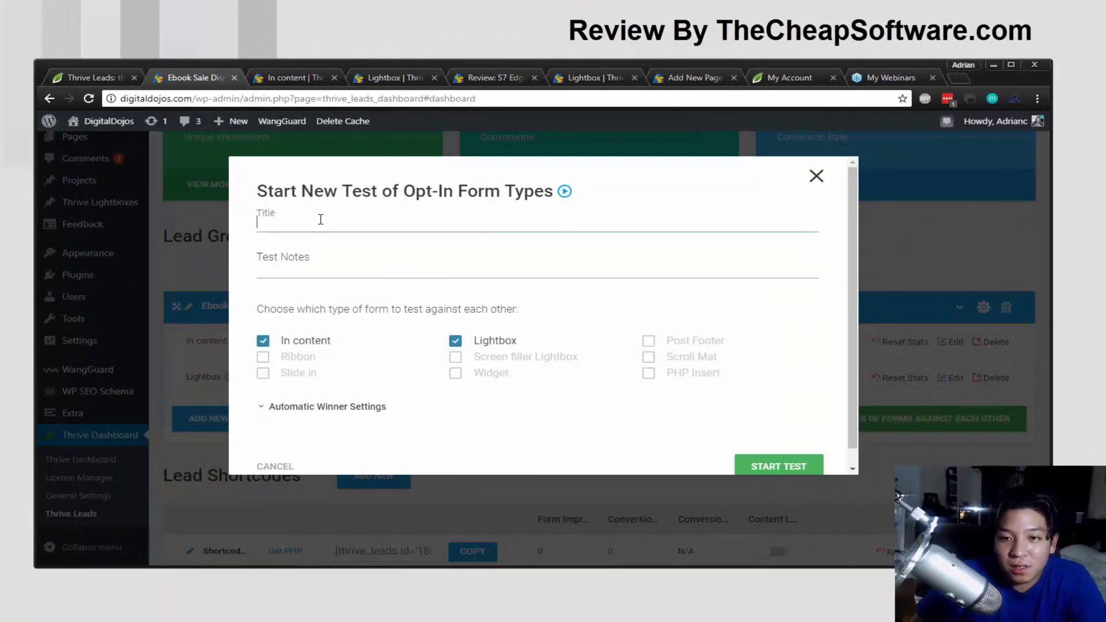
{"action": "type", "text": "test"}
{"action": "left_click", "coordinate": [776, 461]}
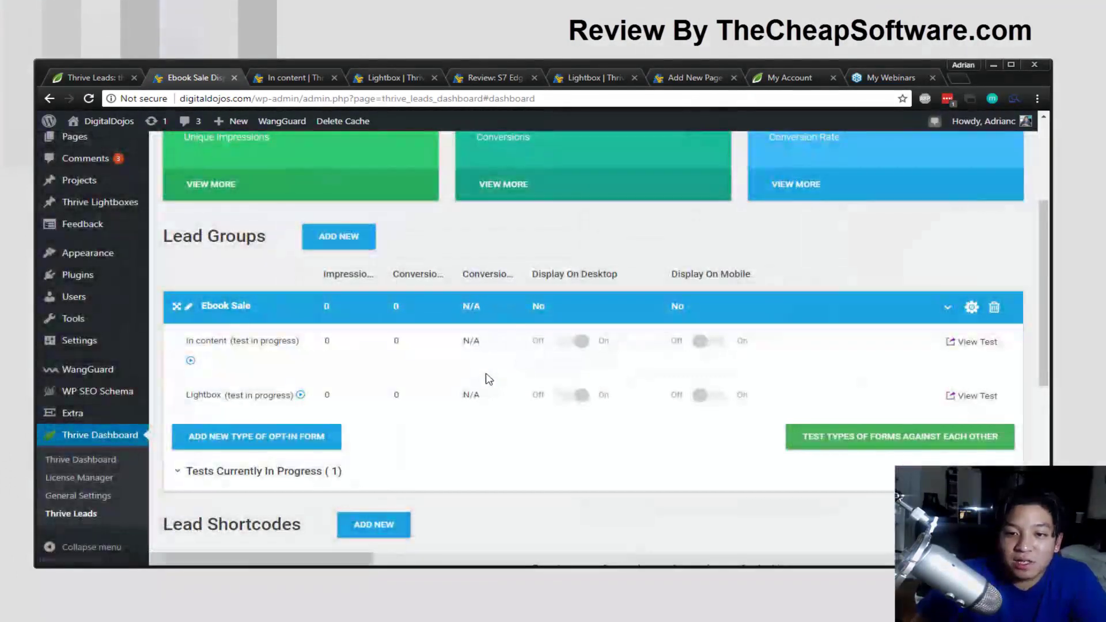
Expand the Ebook Sale group's tests in progress and review them along with the dashboard's remaining sections.
{"action": "scroll", "coordinate": [486, 377], "scroll_direction": "down", "scroll_amount": 1}
{"action": "left_click", "coordinate": [279, 413]}
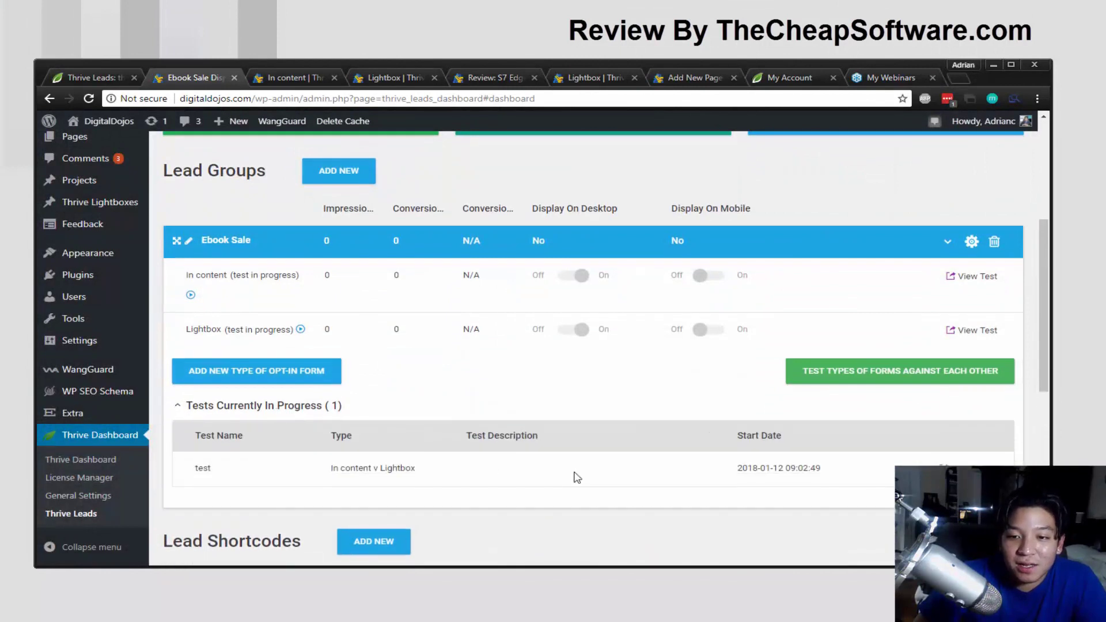
{"action": "scroll", "coordinate": [575, 477], "scroll_direction": "down", "scroll_amount": 2}
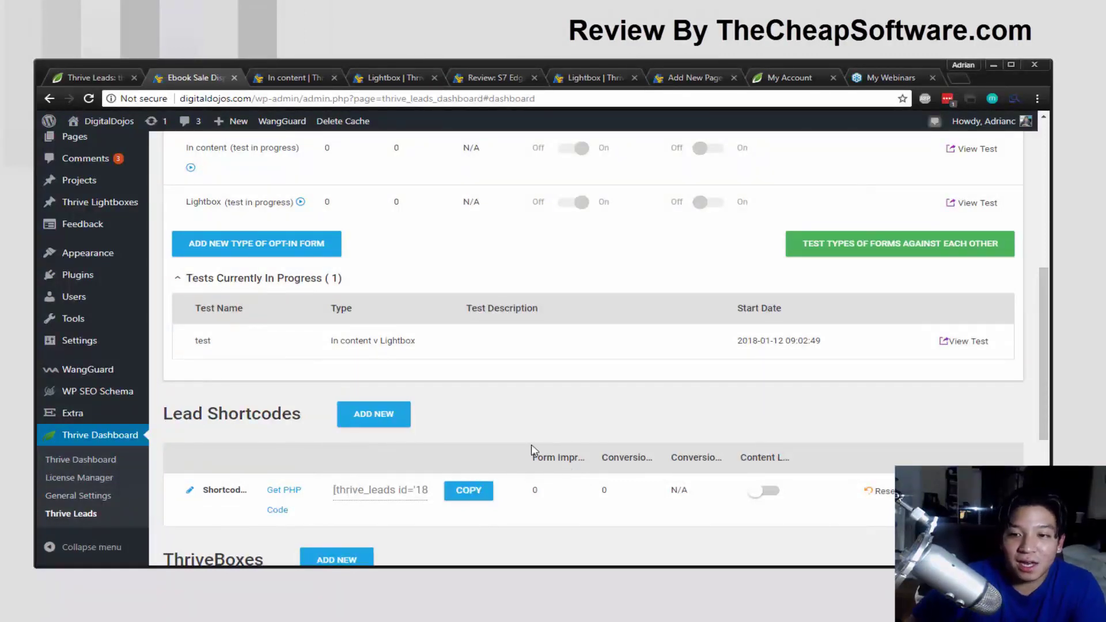
{"action": "scroll", "coordinate": [517, 445], "scroll_direction": "up", "scroll_amount": 3}
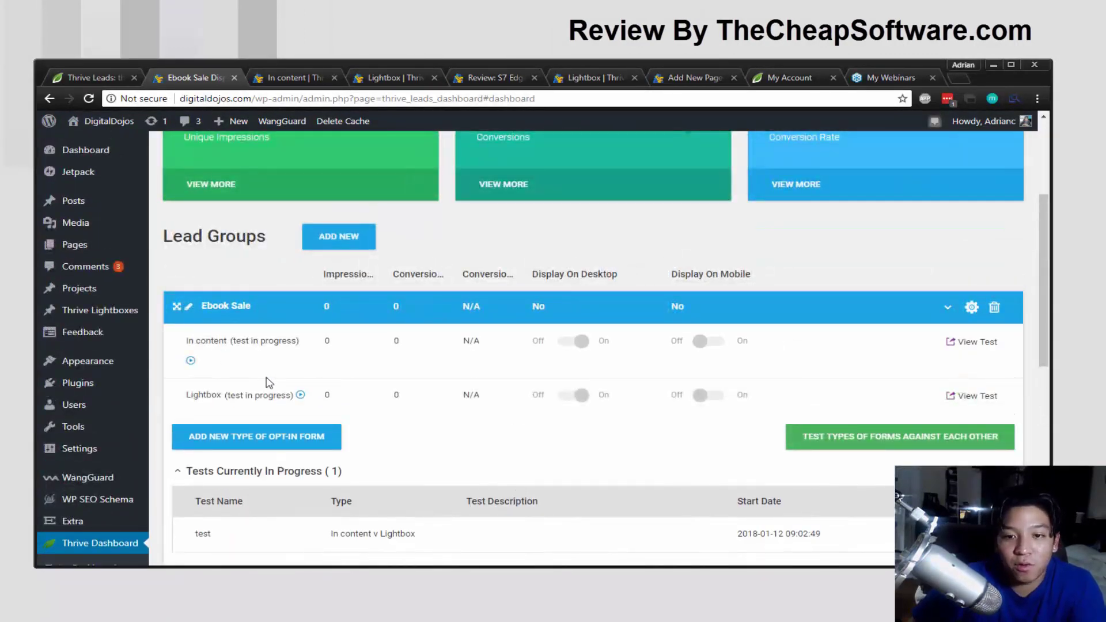
{"action": "scroll", "coordinate": [269, 383], "scroll_direction": "down", "scroll_amount": 2}
{"action": "scroll", "coordinate": [694, 381], "scroll_direction": "down", "scroll_amount": 1}
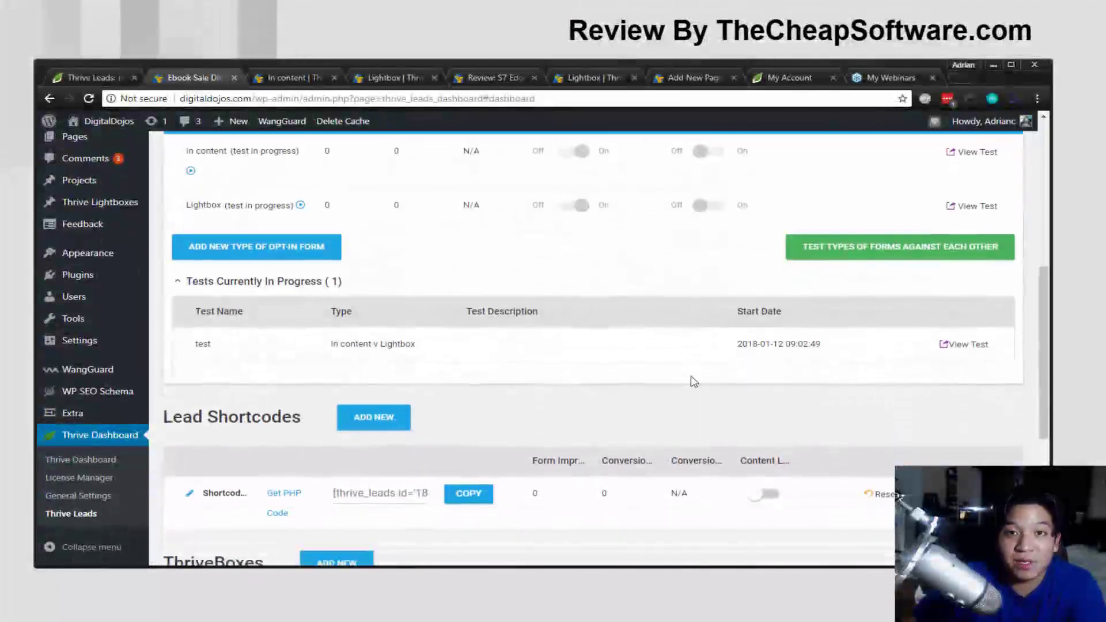
{"action": "scroll", "coordinate": [680, 419], "scroll_direction": "down", "scroll_amount": 3}
{"action": "scroll", "coordinate": [680, 420], "scroll_direction": "up", "scroll_amount": 3}
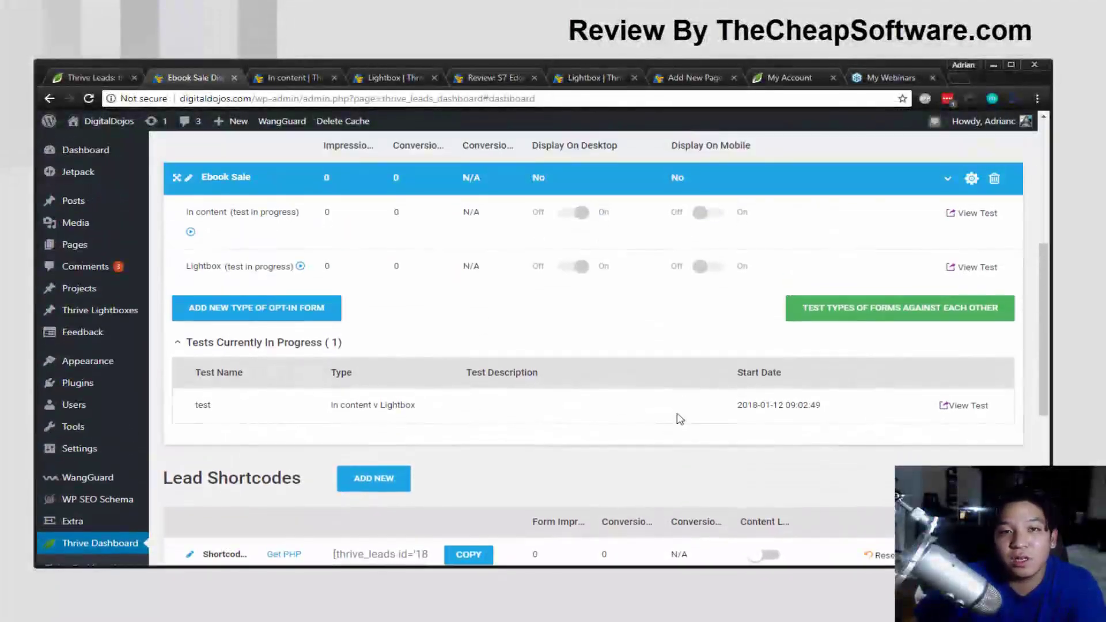
{"action": "scroll", "coordinate": [680, 419], "scroll_direction": "down", "scroll_amount": 5}
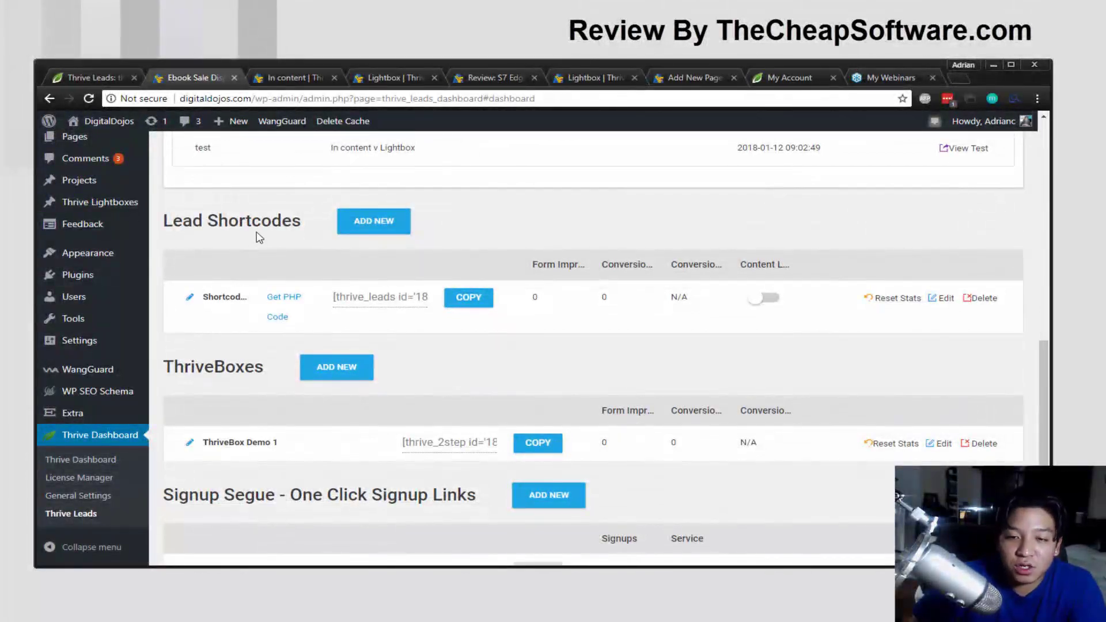
Open and dismiss the new lead shortcode dialog, and copy the existing lead shortcode.
{"action": "left_click", "coordinate": [372, 222]}
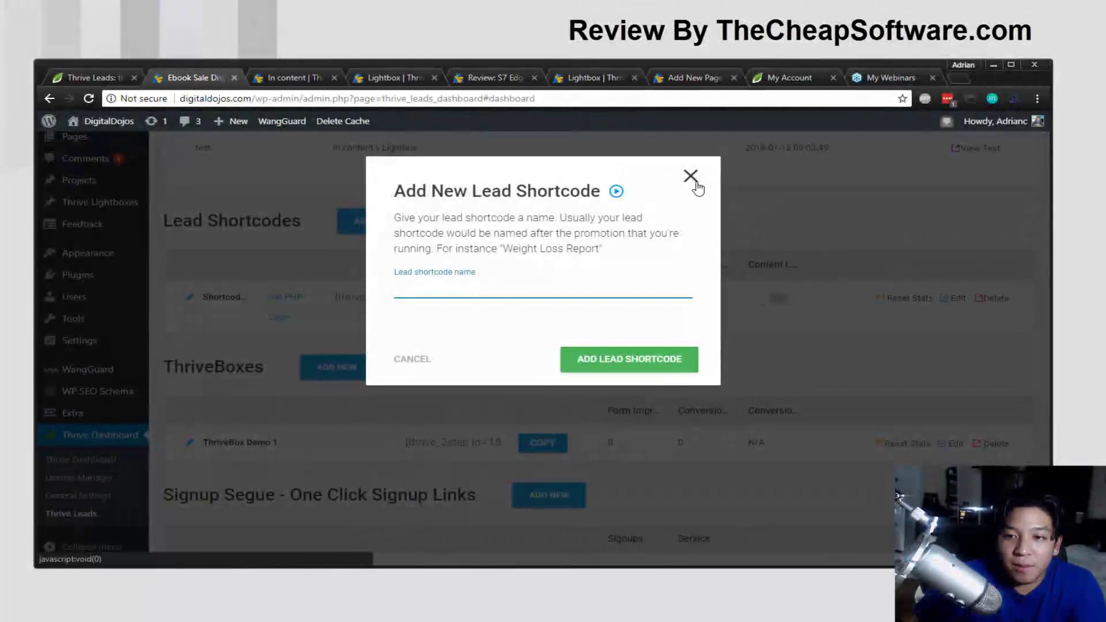
{"action": "left_click", "coordinate": [692, 177]}
{"action": "left_click", "coordinate": [457, 302]}
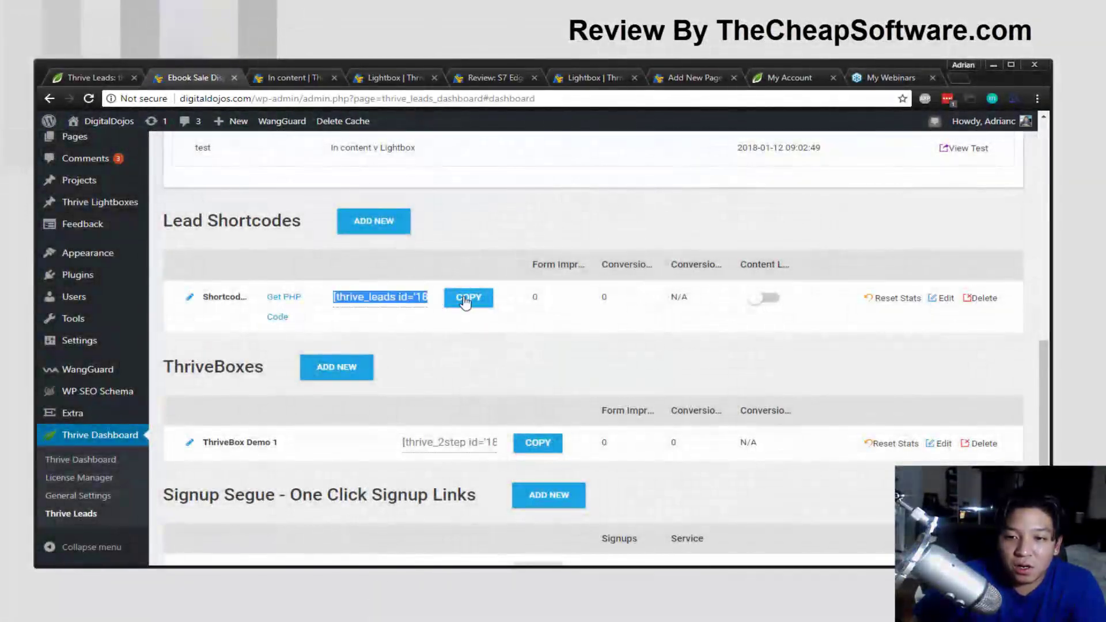
{"action": "left_click", "coordinate": [453, 305]}
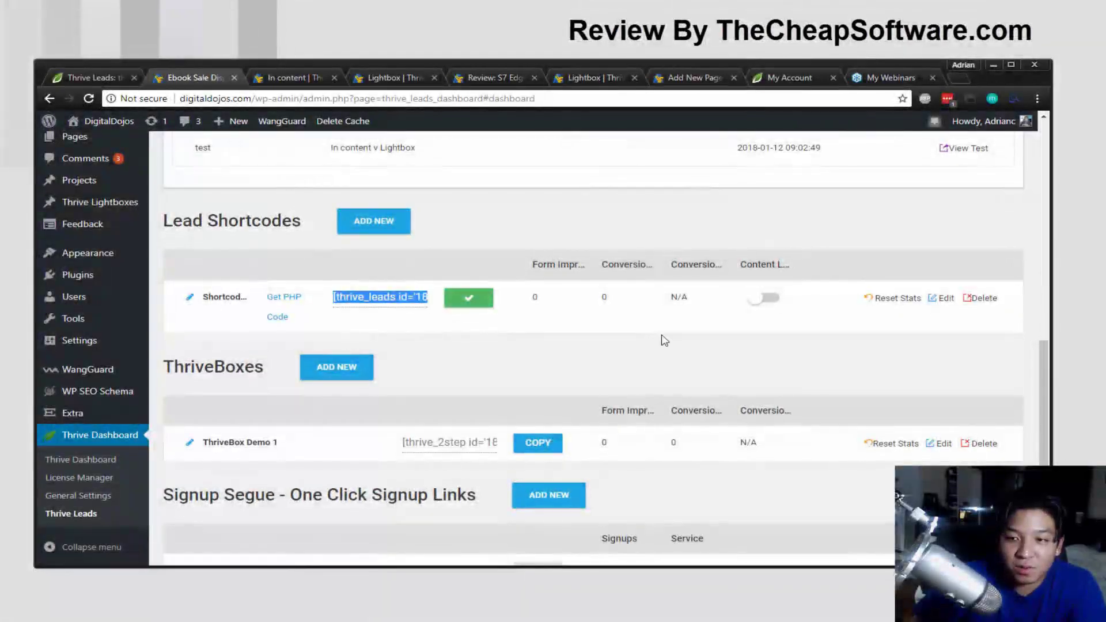
View the forms of Shortcode Demo 1, return to the dashboard and copy its shortcode.
{"action": "left_click", "coordinate": [942, 298]}
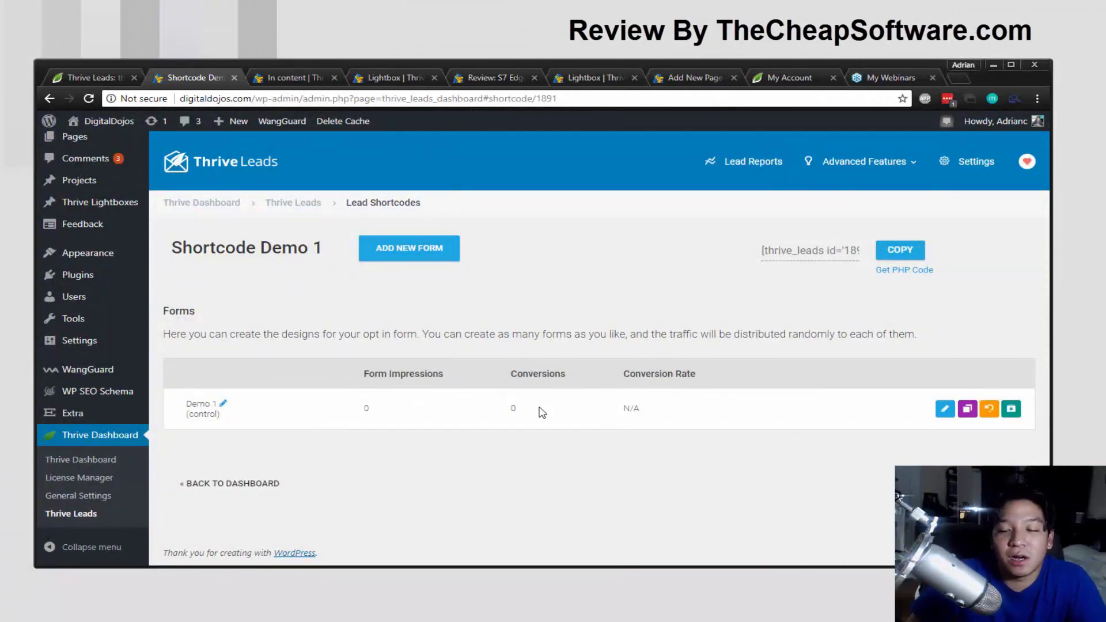
{"action": "key", "text": "alt+Left"}
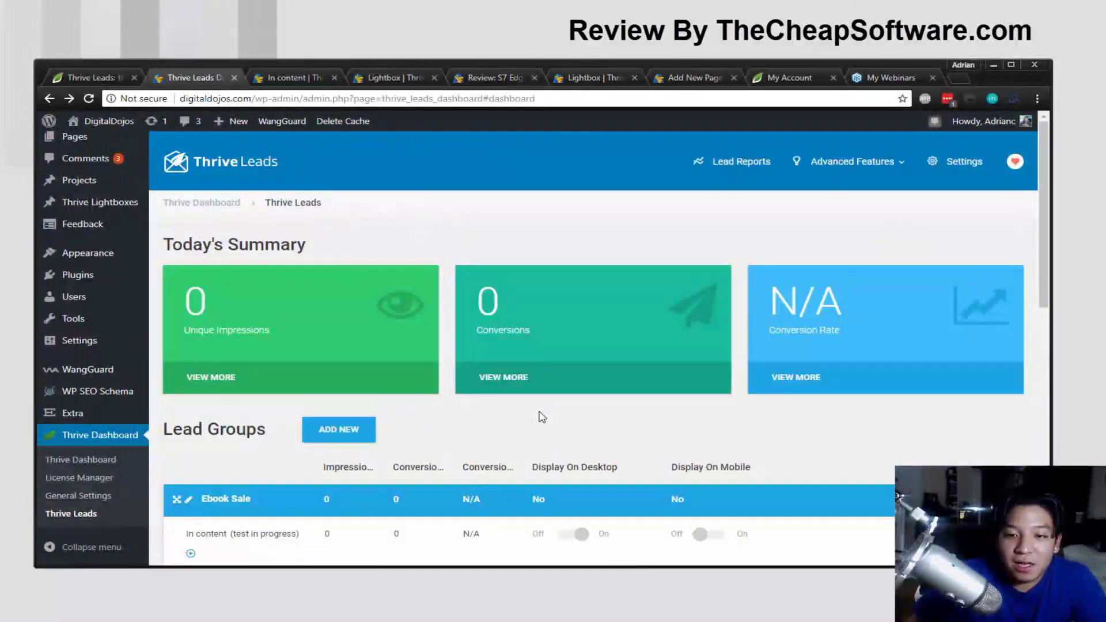
{"action": "scroll", "coordinate": [523, 417], "scroll_direction": "down", "scroll_amount": 8}
{"action": "scroll", "coordinate": [412, 419], "scroll_direction": "down", "scroll_amount": 3}
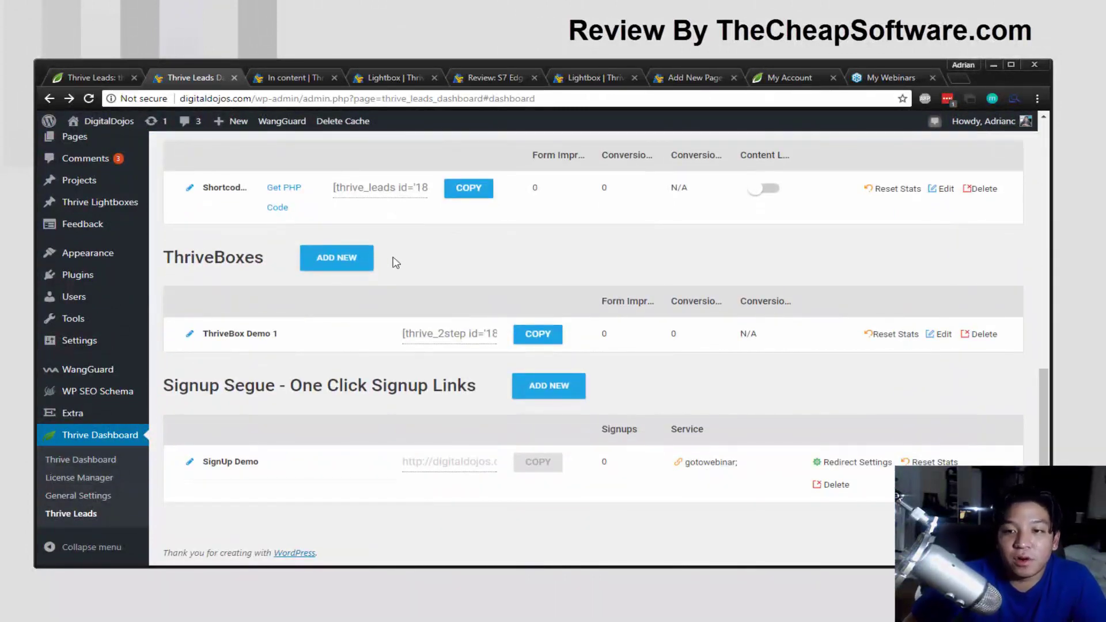
{"action": "left_click", "coordinate": [463, 189]}
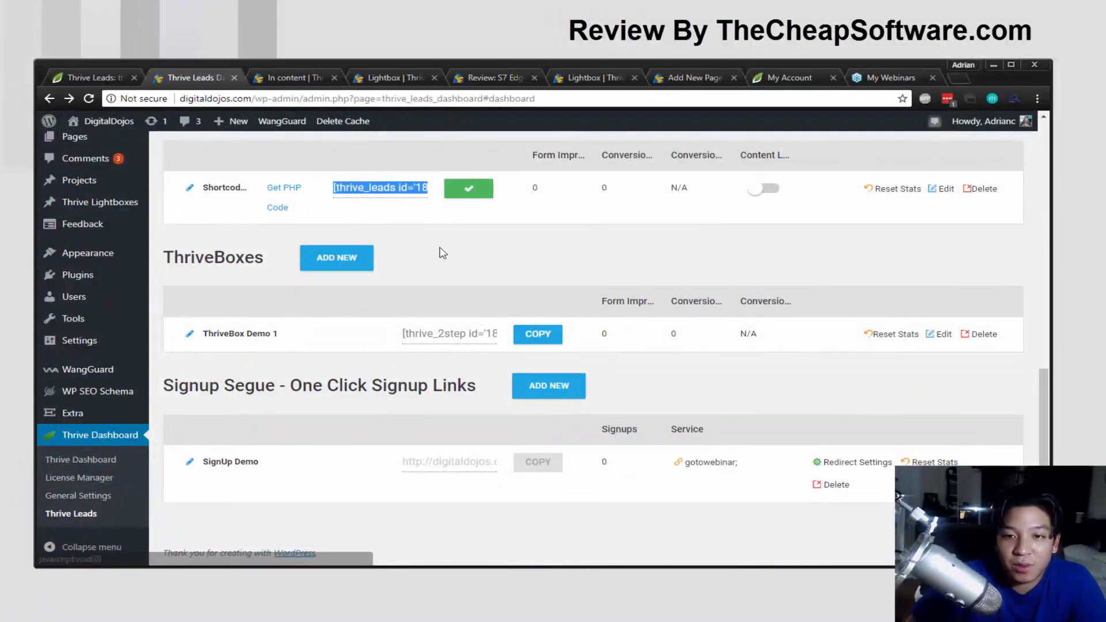
{"action": "scroll", "coordinate": [347, 244], "scroll_direction": "up", "scroll_amount": 1}
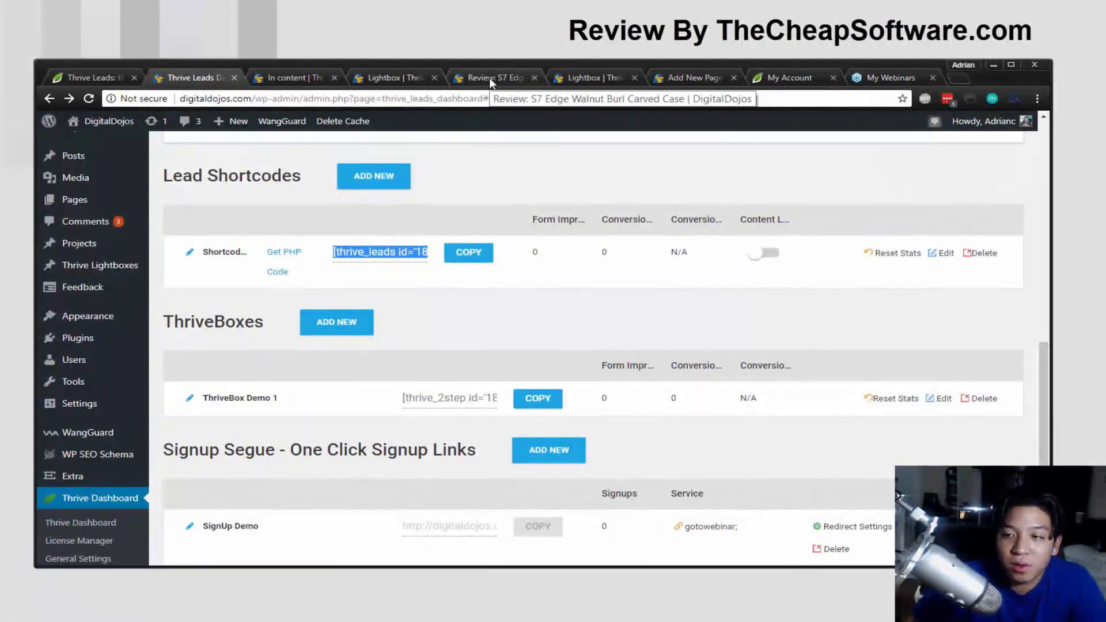
Replace all of TestPage's content with the copied shortcode [thrive_leads id='1891'].
{"action": "left_click", "coordinate": [670, 75]}
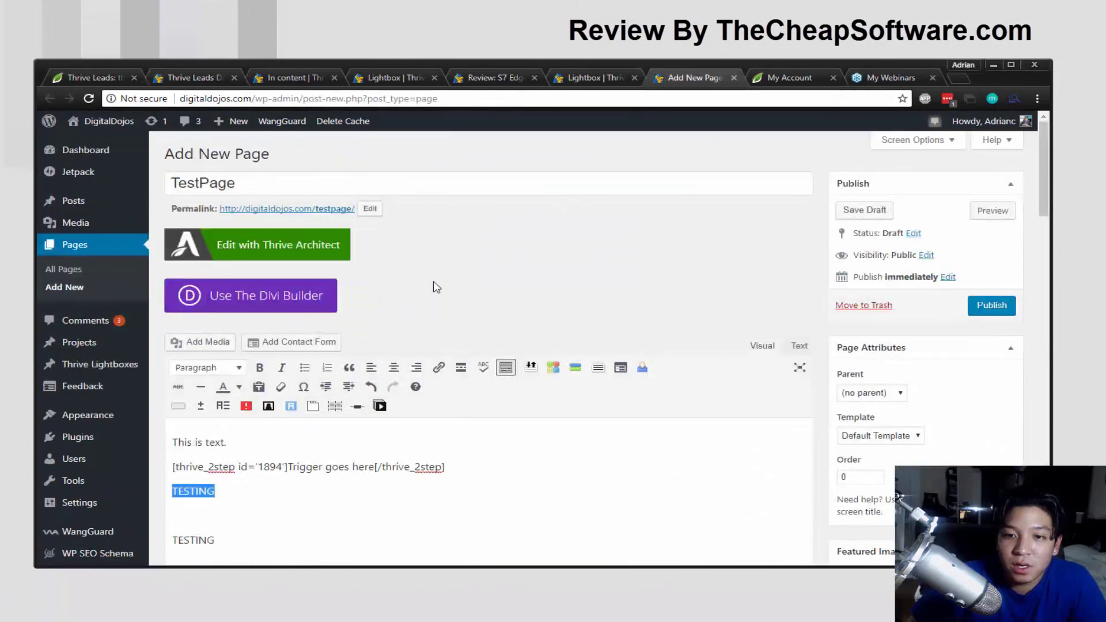
{"action": "scroll", "coordinate": [374, 484], "scroll_direction": "down", "scroll_amount": 2}
{"action": "left_click", "coordinate": [298, 470]}
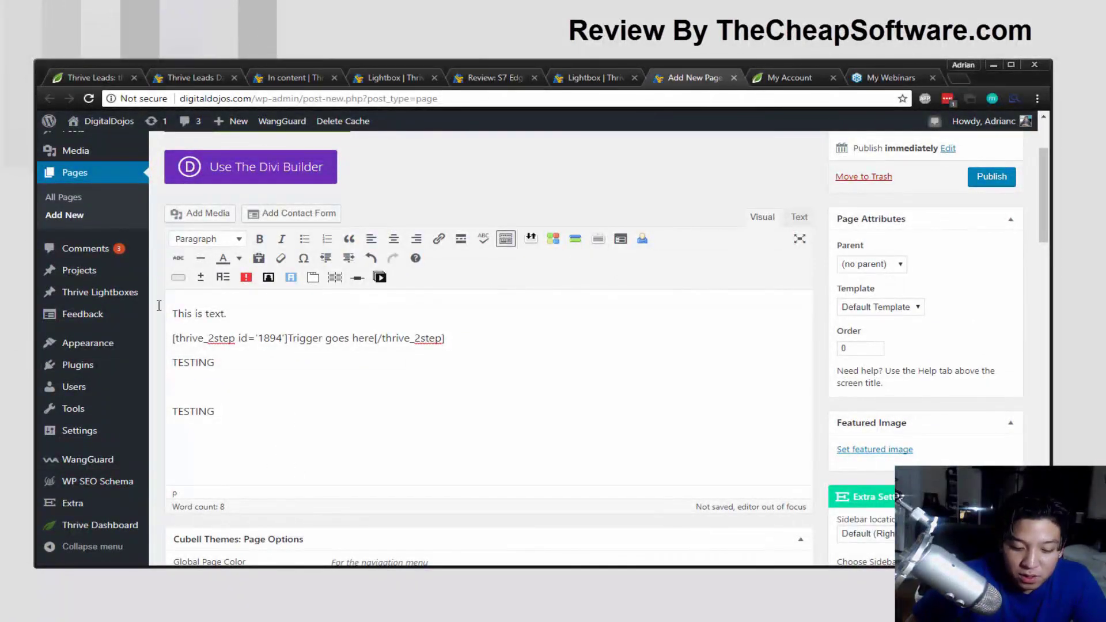
{"action": "key", "text": "ctrl+a"}
{"action": "key", "text": "BackSpace"}
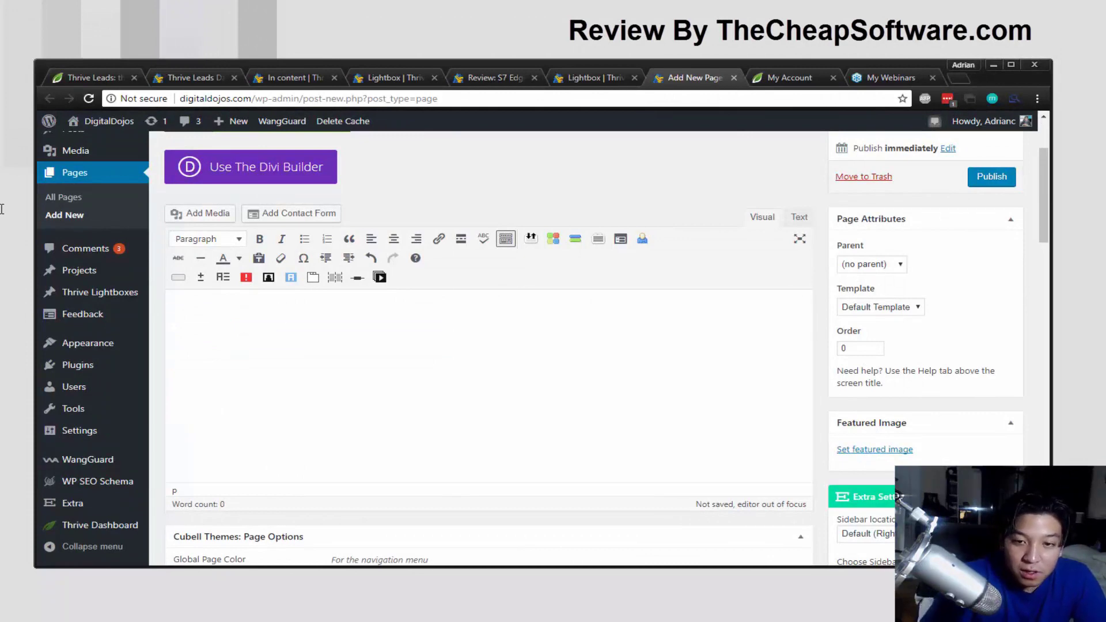
{"action": "key", "text": "ctrl+v"}
{"action": "scroll", "coordinate": [311, 378], "scroll_direction": "up", "scroll_amount": 2}
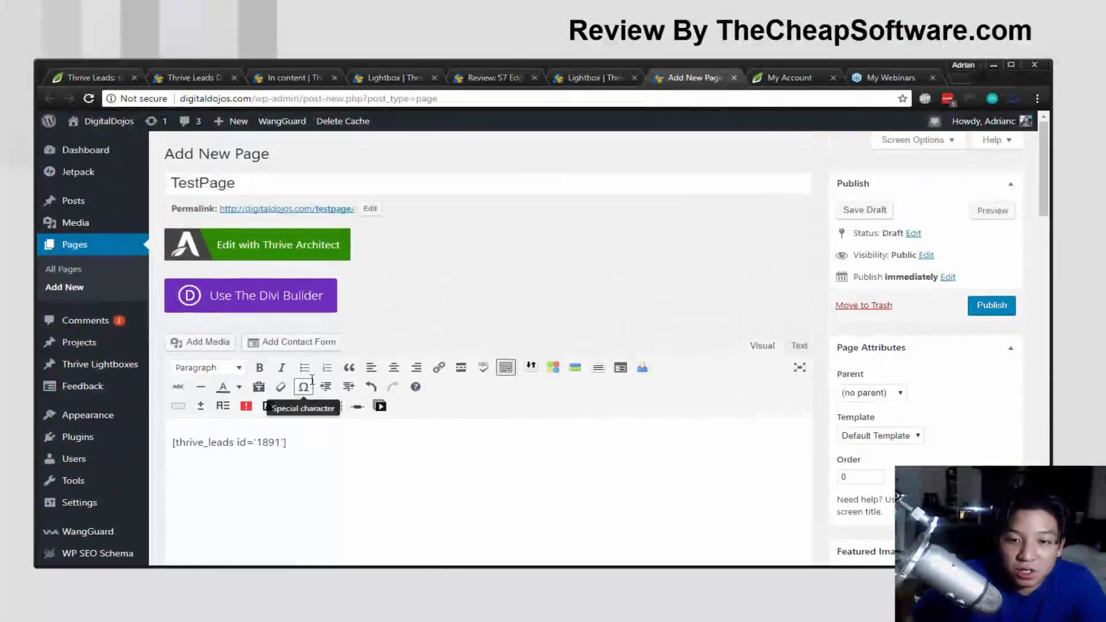
Preview TestPage to examine the embedded opt-in form and return to the page editor.
{"action": "left_click", "coordinate": [992, 212]}
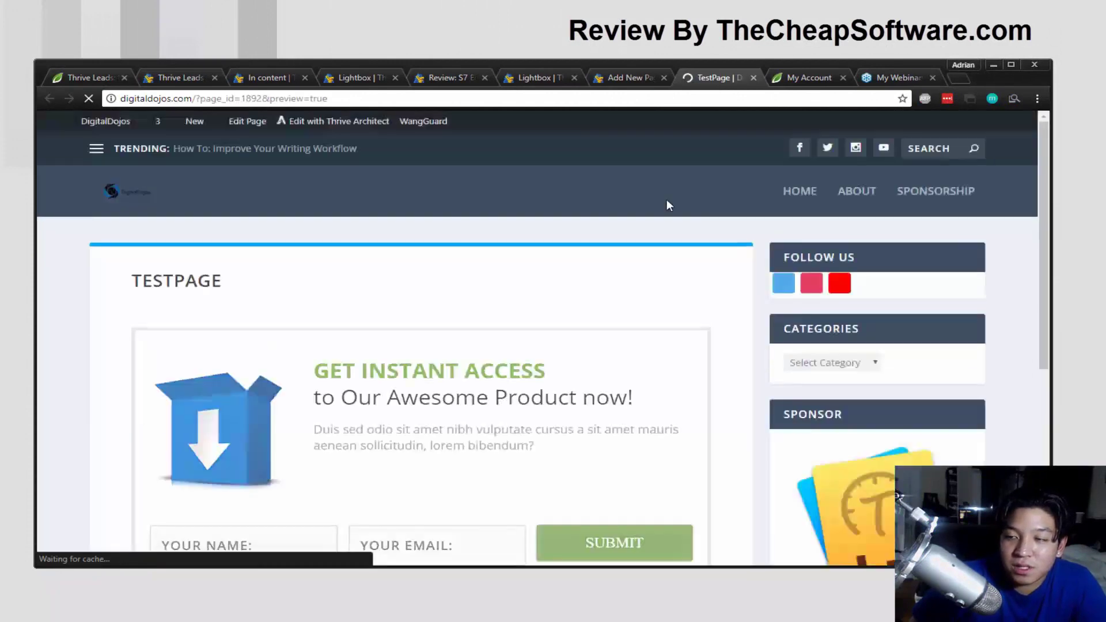
{"action": "scroll", "coordinate": [421, 377], "scroll_direction": "down", "scroll_amount": 2}
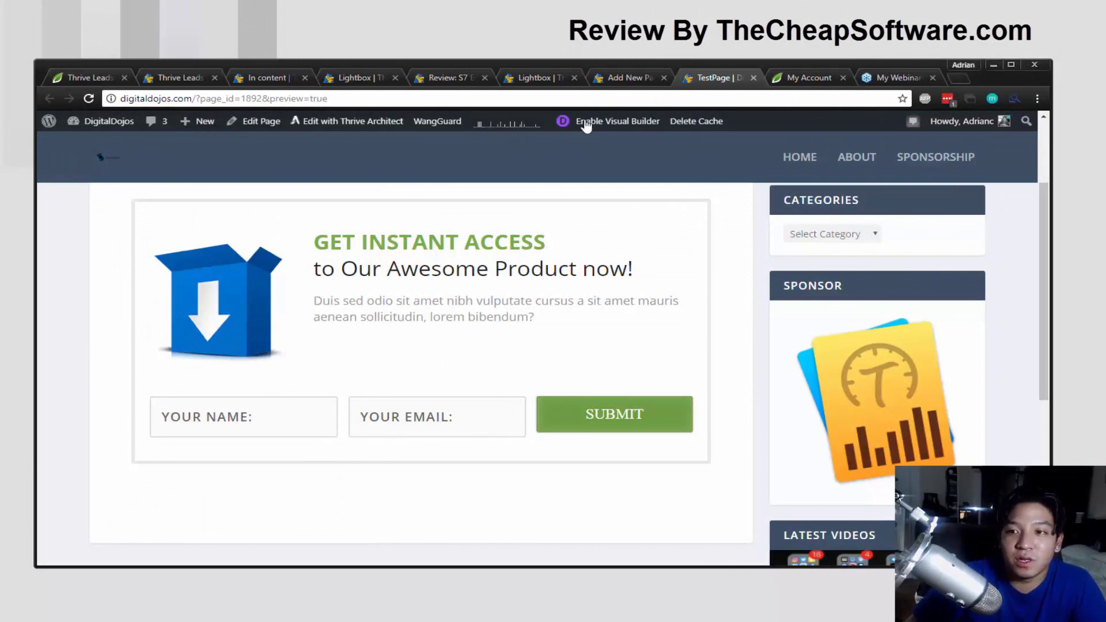
{"action": "left_click", "coordinate": [610, 85]}
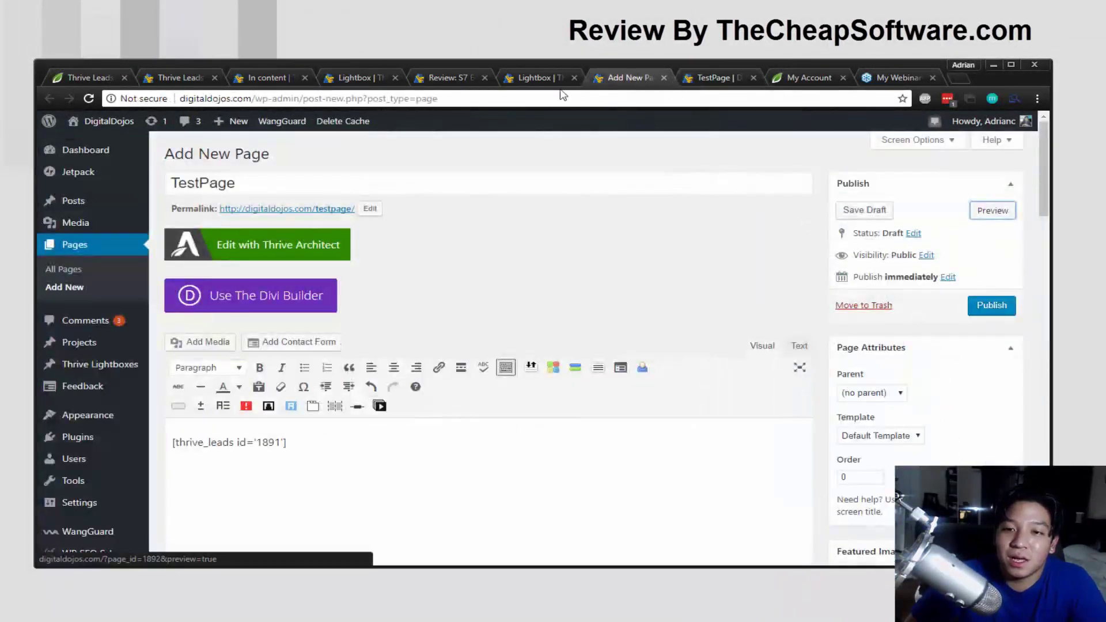
Return to the Thrive Leads dashboard and bring up its Lead Shortcodes section.
{"action": "left_click", "coordinate": [378, 475]}
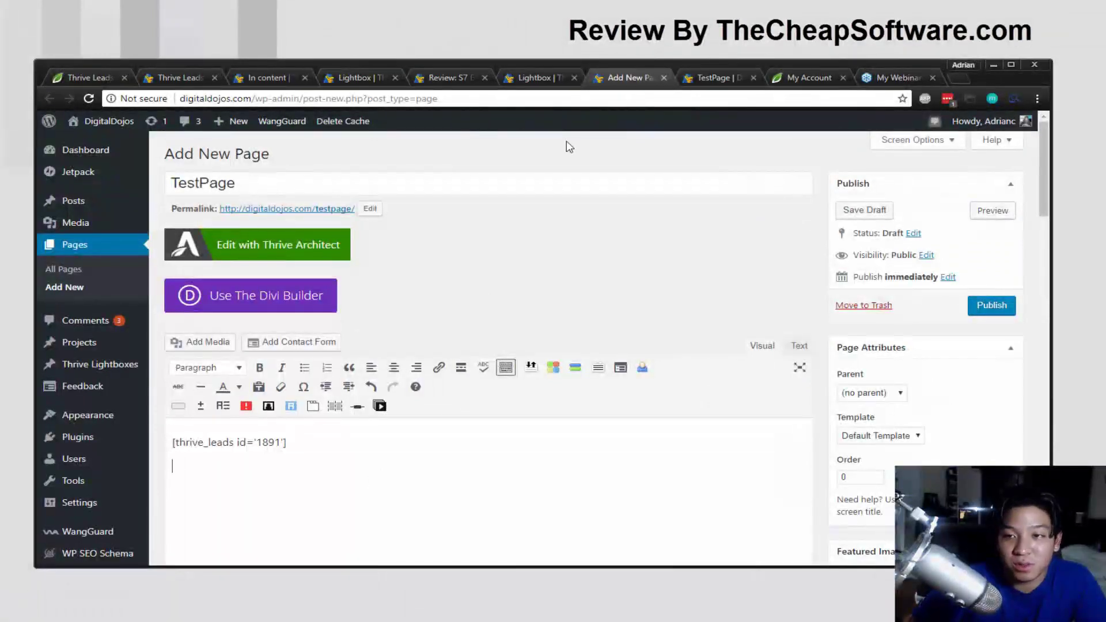
{"action": "left_click", "coordinate": [262, 77]}
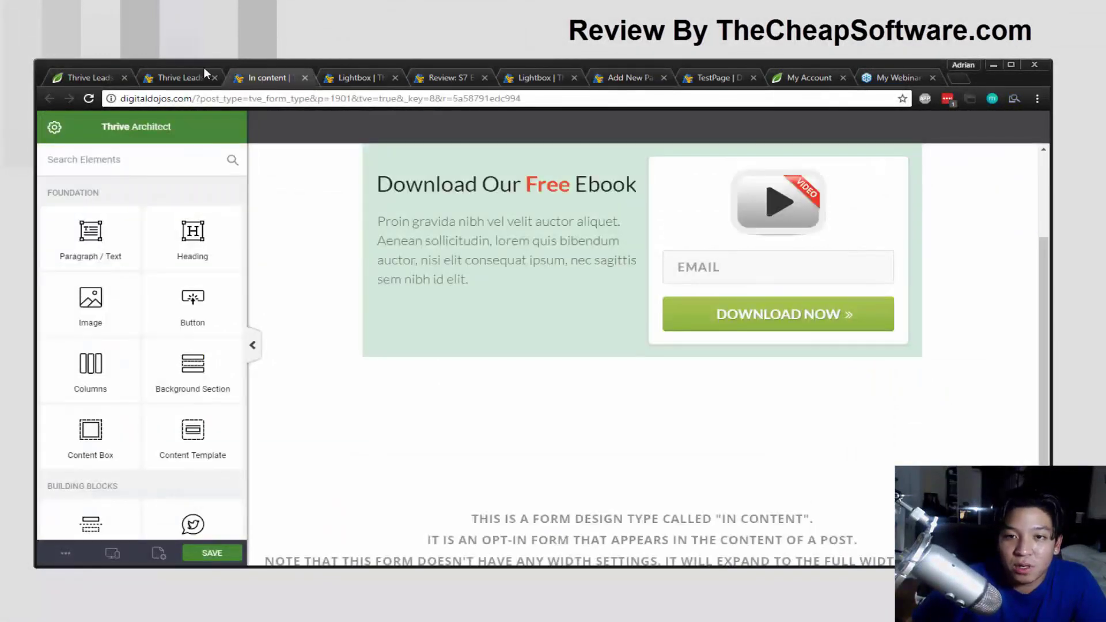
{"action": "left_click", "coordinate": [196, 75]}
{"action": "scroll", "coordinate": [374, 391], "scroll_direction": "down", "scroll_amount": 1}
{"action": "scroll", "coordinate": [403, 288], "scroll_direction": "up", "scroll_amount": 2}
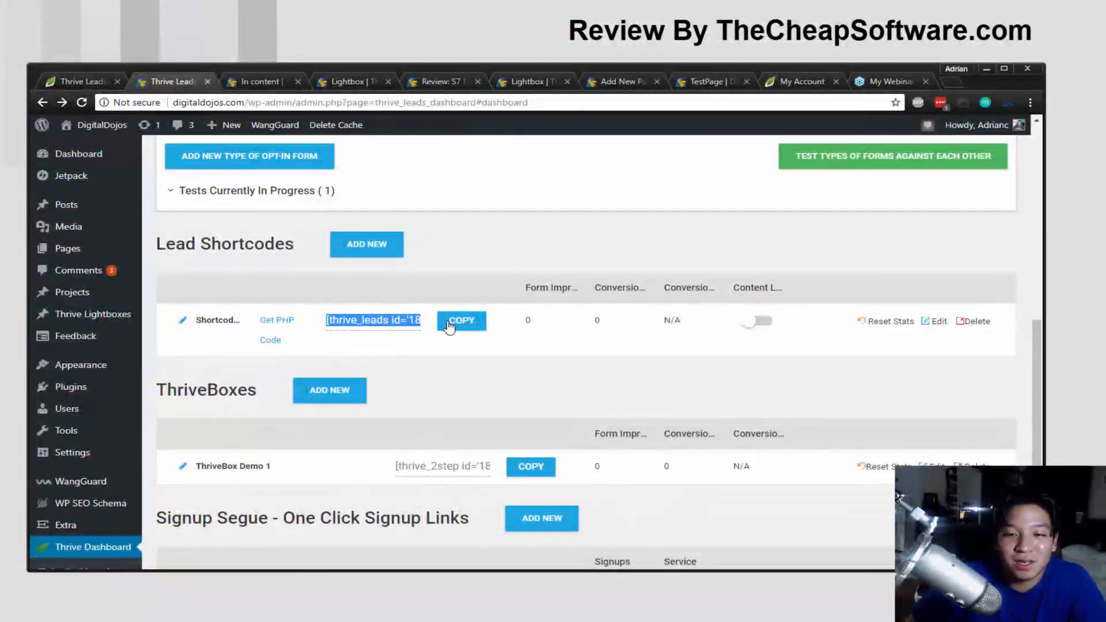
Open ThriveBox Demo 1 from the ThriveBoxes section and bring up the design editor for its Demo Form 2.
{"action": "scroll", "coordinate": [448, 323], "scroll_direction": "down", "scroll_amount": 1}
{"action": "scroll", "coordinate": [449, 326], "scroll_direction": "down", "scroll_amount": 1}
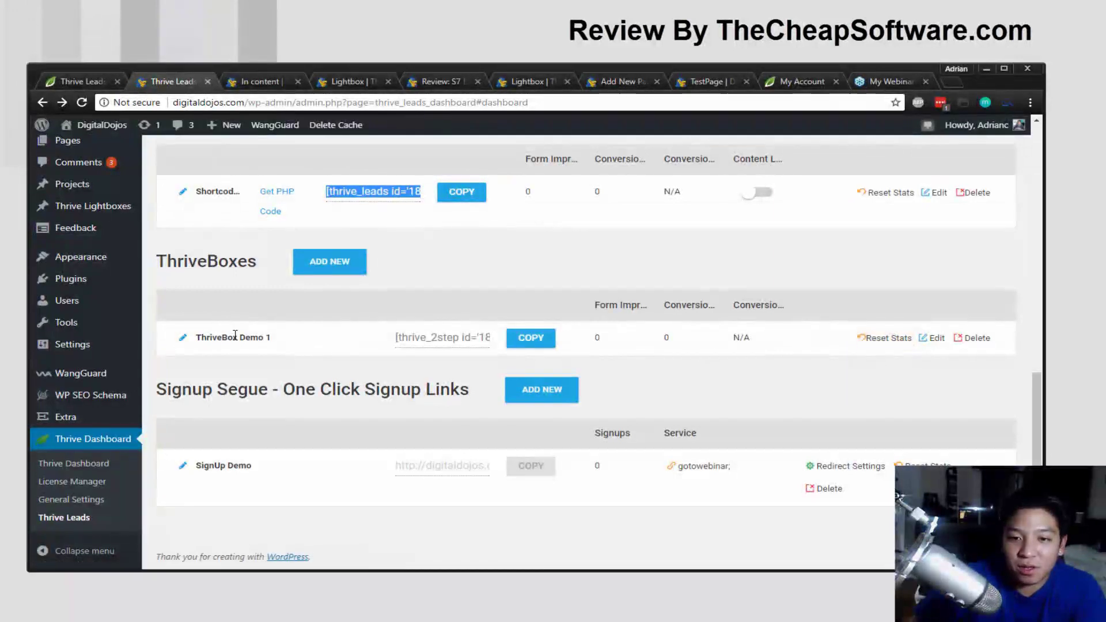
{"action": "left_click", "coordinate": [933, 338]}
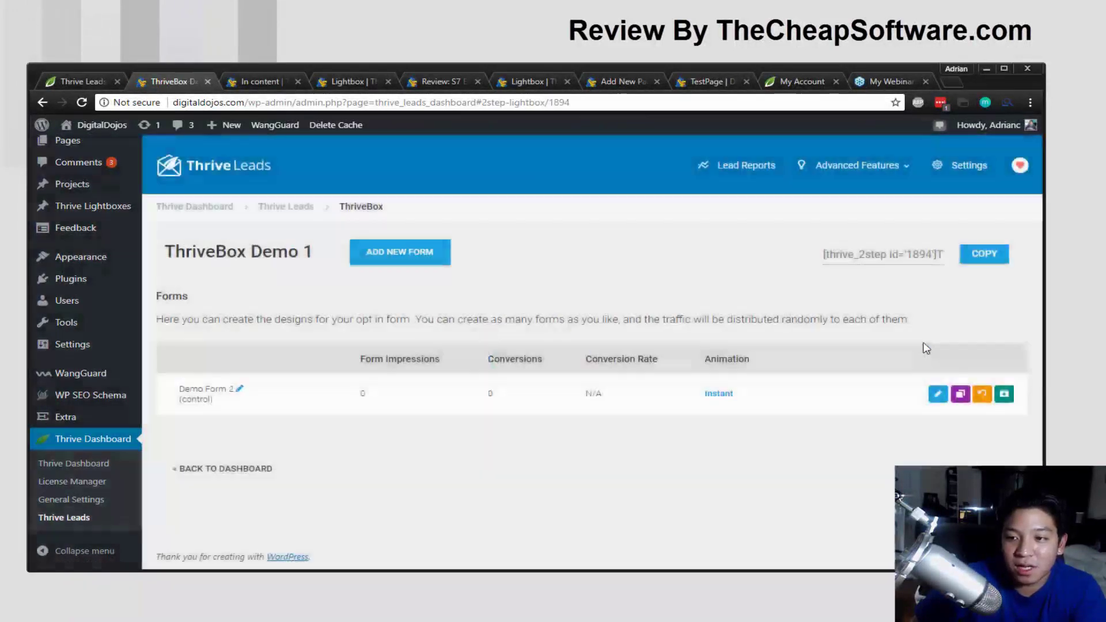
{"action": "left_click", "coordinate": [936, 395]}
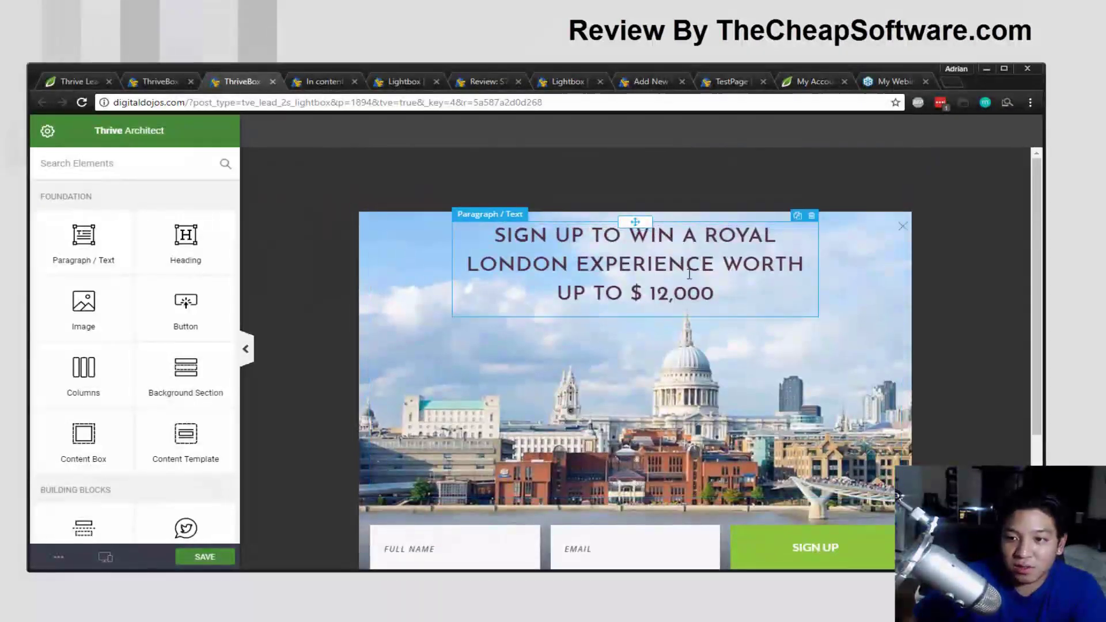
Replace the lightbox headline with "SIGN UP & JOIN OUR NEWSLETTER" and save the form design.
{"action": "left_click", "coordinate": [725, 292]}
{"action": "left_click_drag", "start_coordinate": [725, 293], "coordinate": [439, 240]}
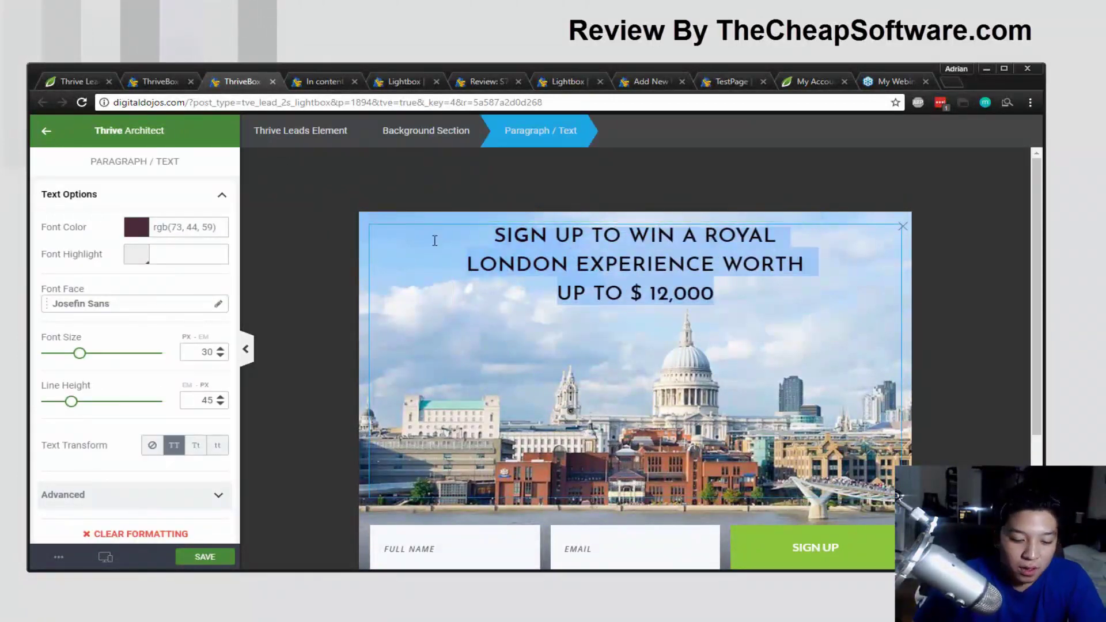
{"action": "type", "text": "SIGN UP"}
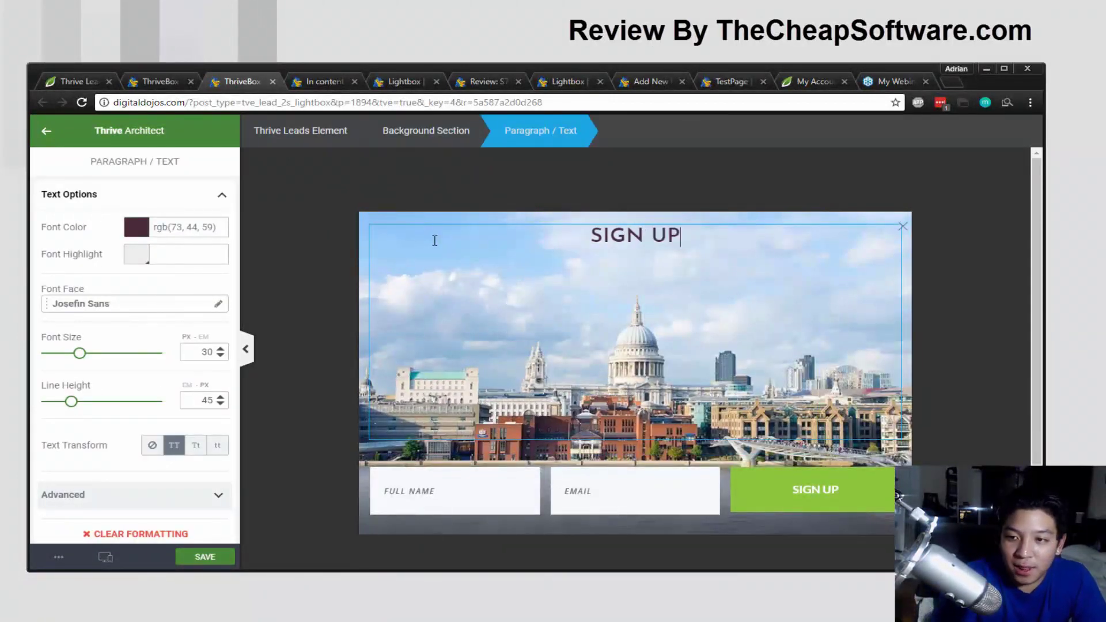
{"action": "type", "text": " & JO"}
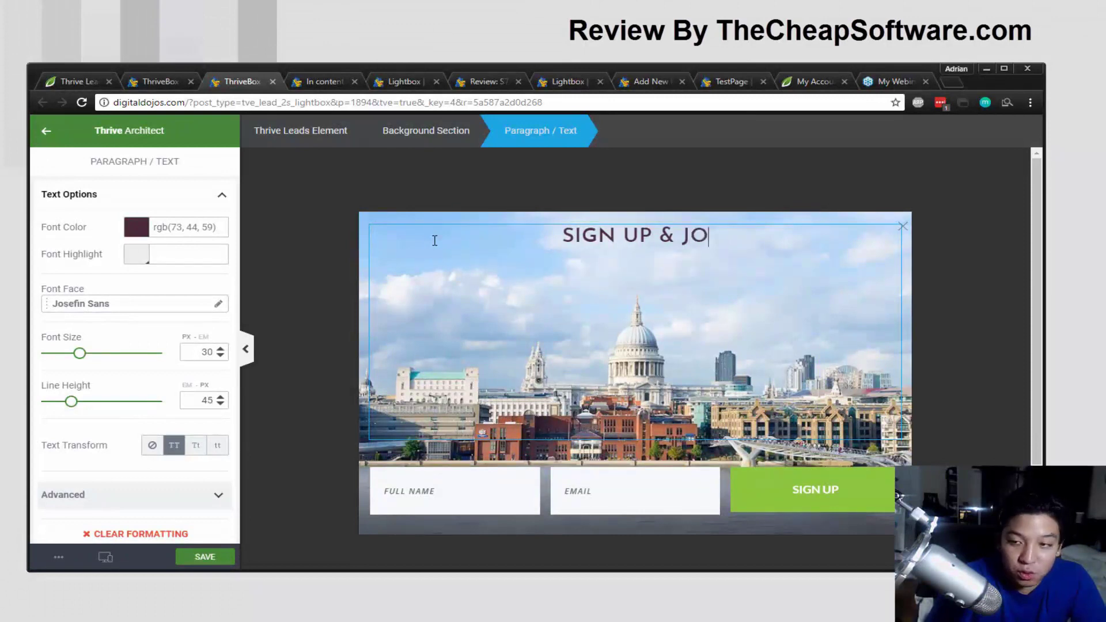
{"action": "type", "text": "IN OUR NE"}
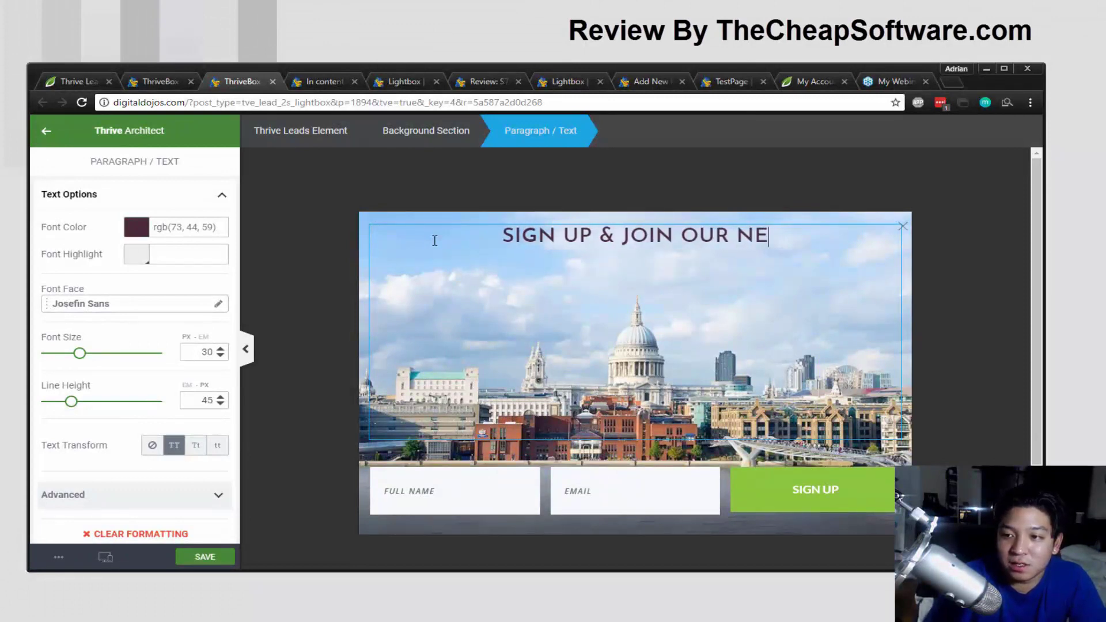
{"action": "type", "text": "WSLETTER"}
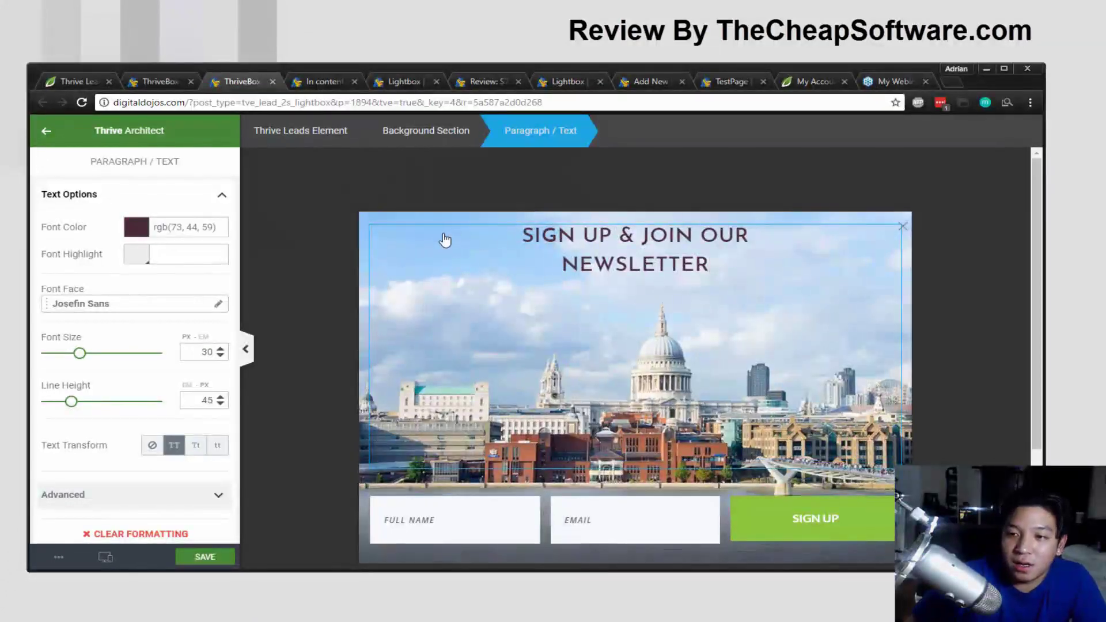
{"action": "left_click", "coordinate": [205, 557]}
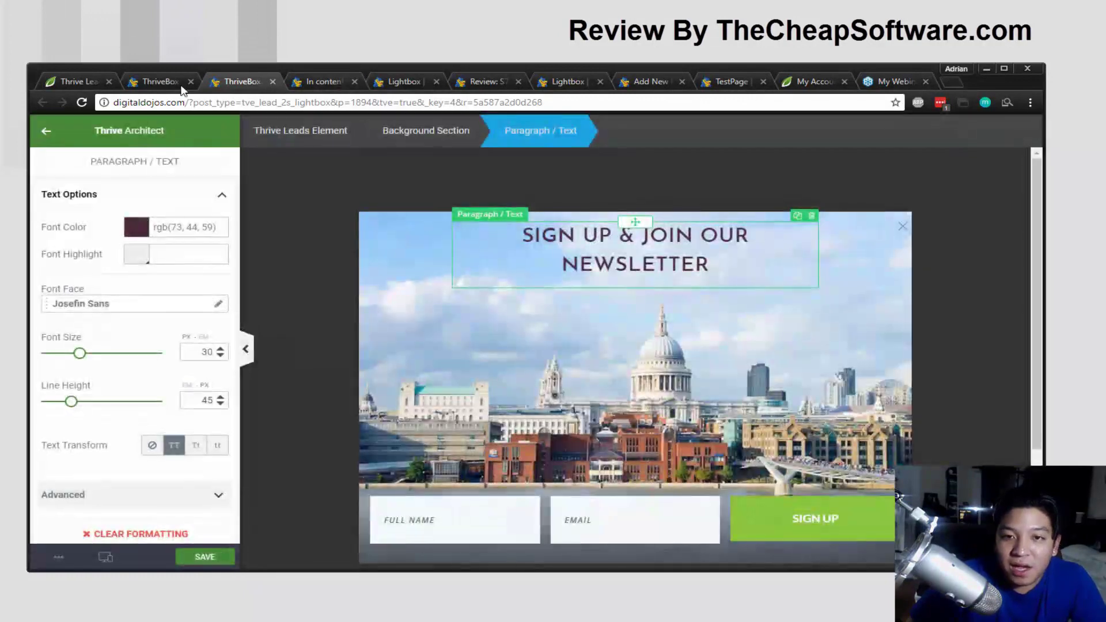
Return to the Thrive Leads dashboard and copy the shortcode of ThriveBox Demo 1.
{"action": "left_click", "coordinate": [168, 81]}
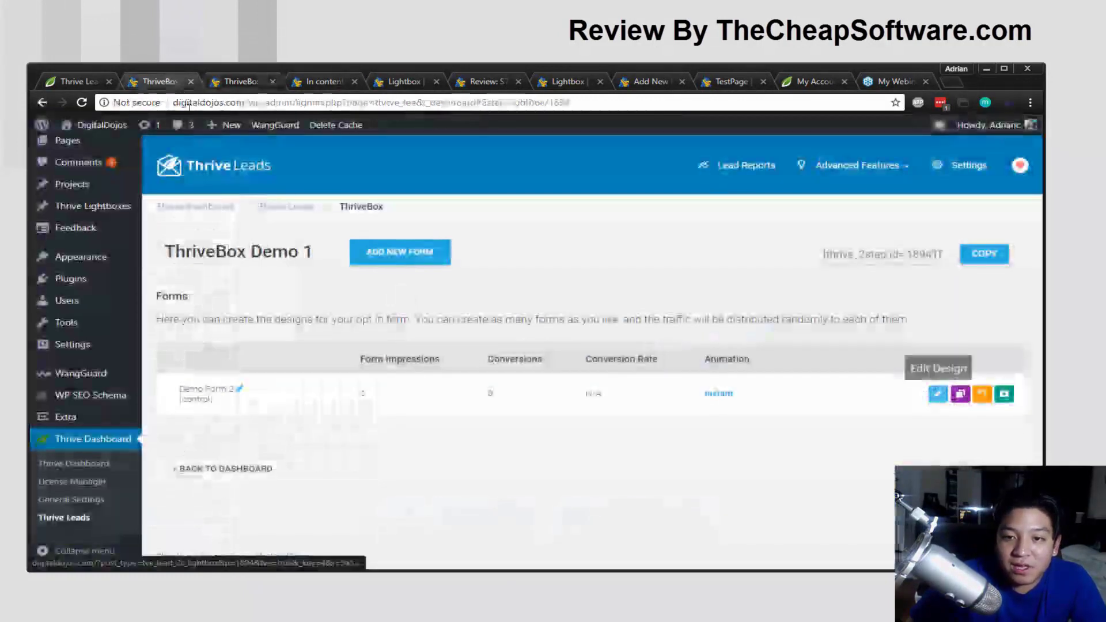
{"action": "left_click", "coordinate": [270, 209]}
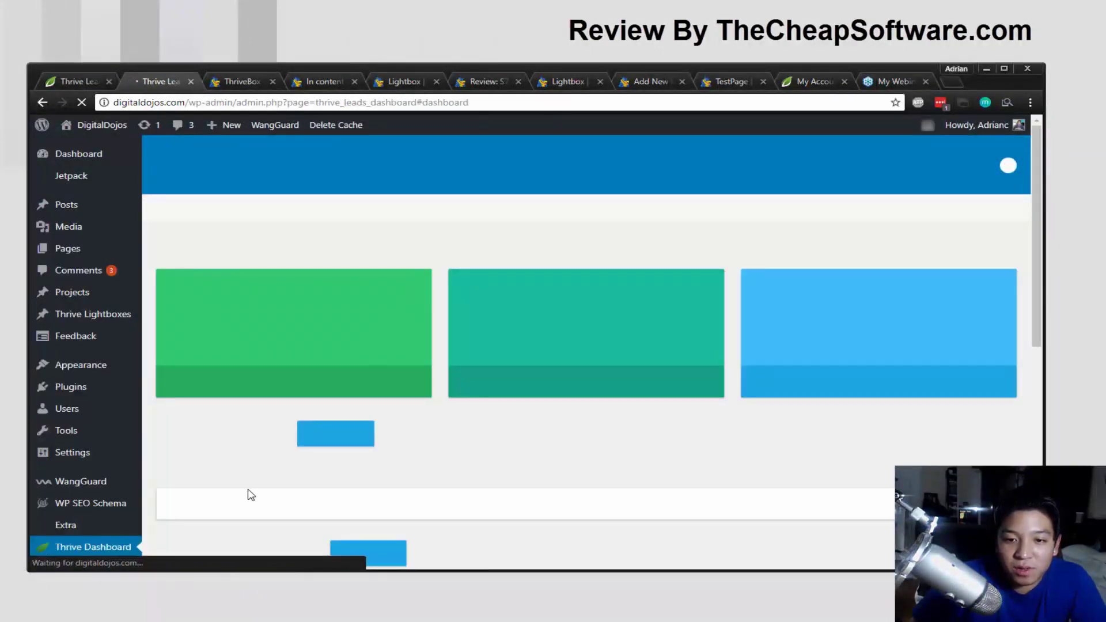
{"action": "scroll", "coordinate": [291, 455], "scroll_direction": "down", "scroll_amount": 3}
{"action": "scroll", "coordinate": [291, 455], "scroll_direction": "down", "scroll_amount": 5}
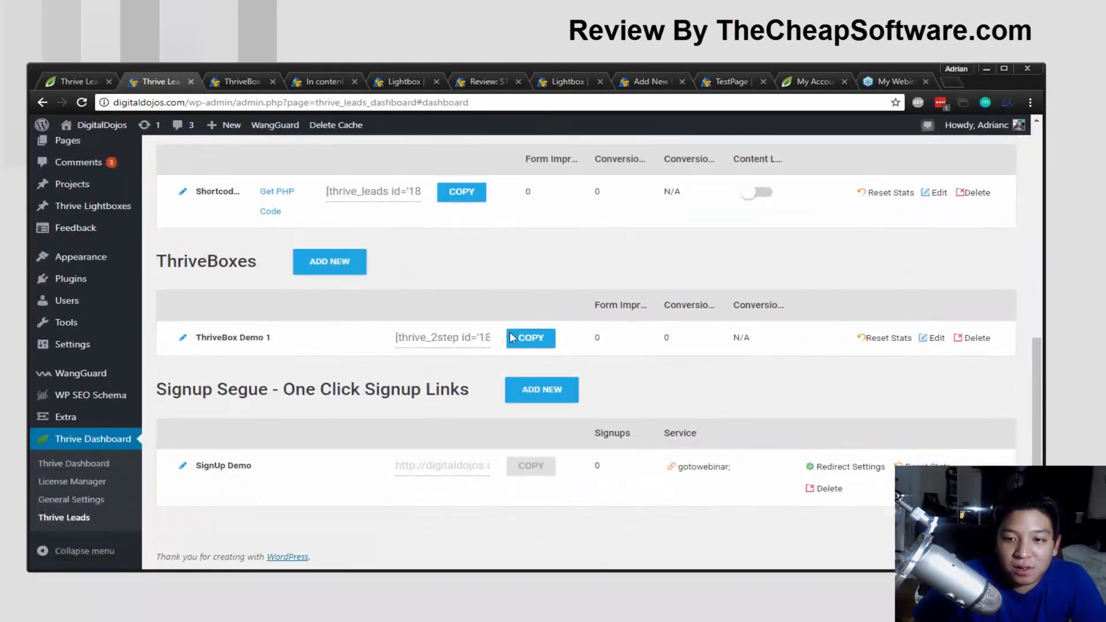
{"action": "left_click", "coordinate": [510, 338]}
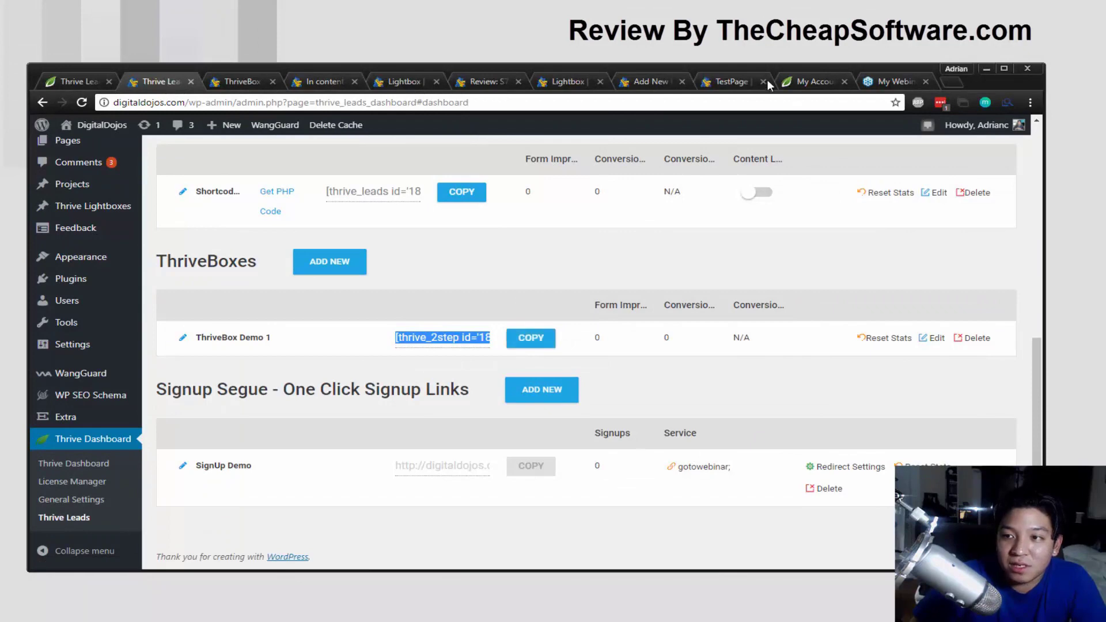
Replace TestPage's content with the lines "This is text." and "This is a link", followed by the copied thrive_2step shortcode with id 1894.
{"action": "left_click", "coordinate": [719, 85]}
{"action": "left_click", "coordinate": [657, 84]}
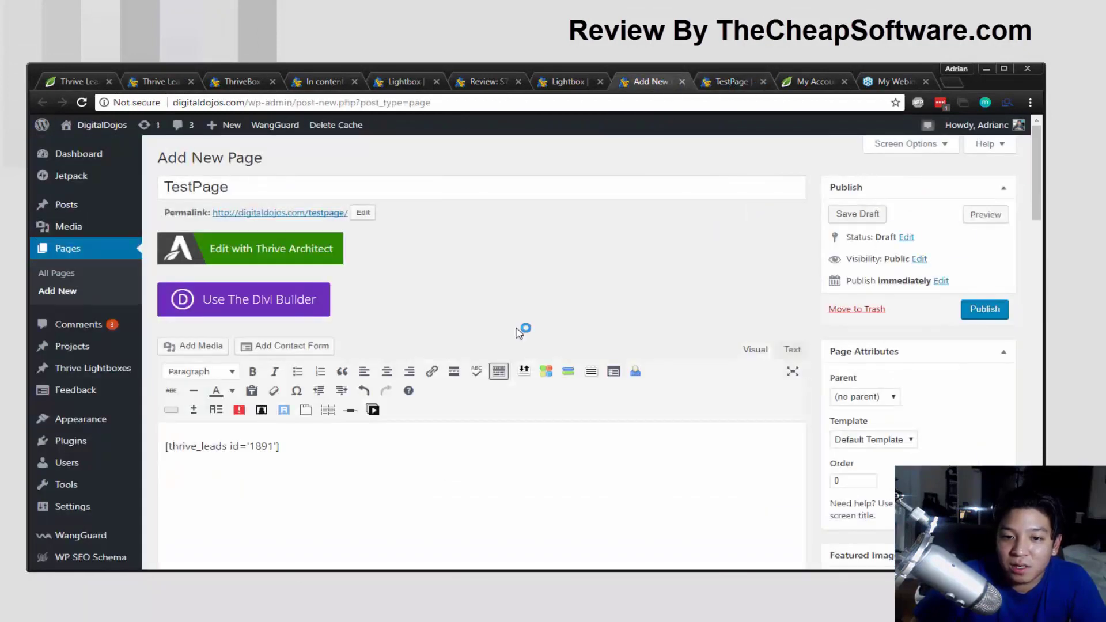
{"action": "scroll", "coordinate": [345, 392], "scroll_direction": "down", "scroll_amount": 2}
{"action": "key", "text": "ctrl+a"}
{"action": "type", "text": "Thi"}
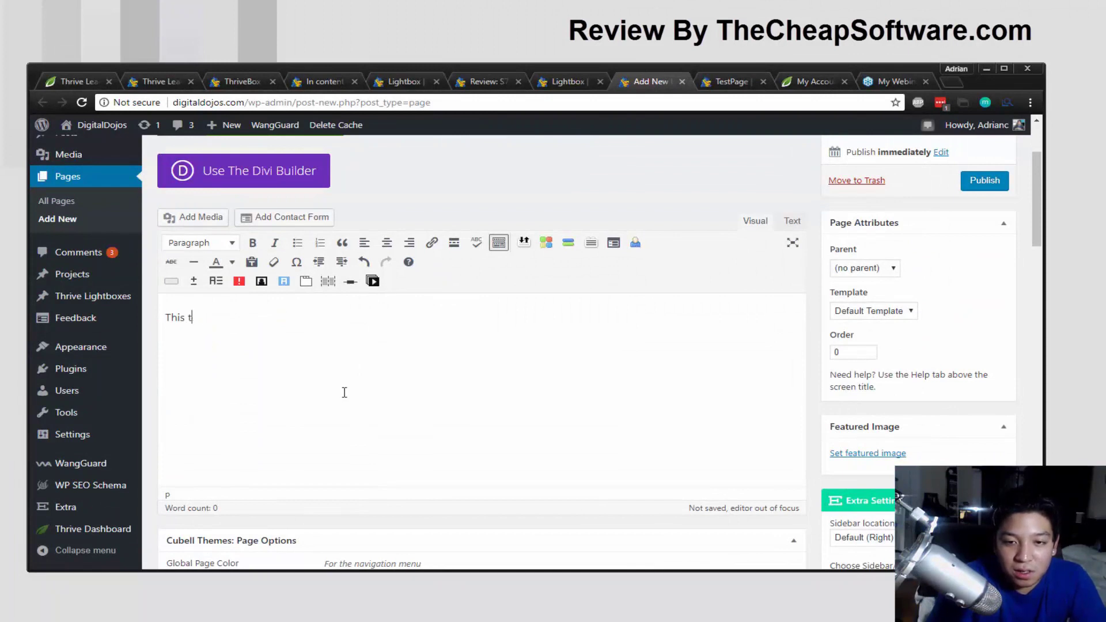
{"action": "type", "text": "s is tec"}
{"action": "key", "text": "BackSpace"}
{"action": "type", "text": "xt.  T"}
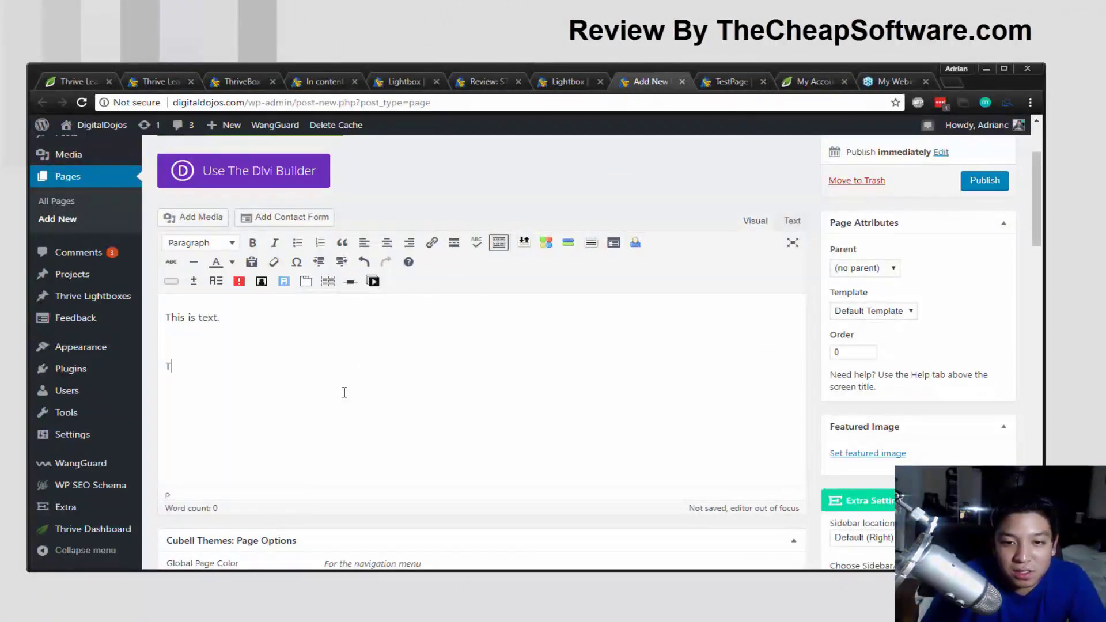
{"action": "type", "text": "his is a link"}
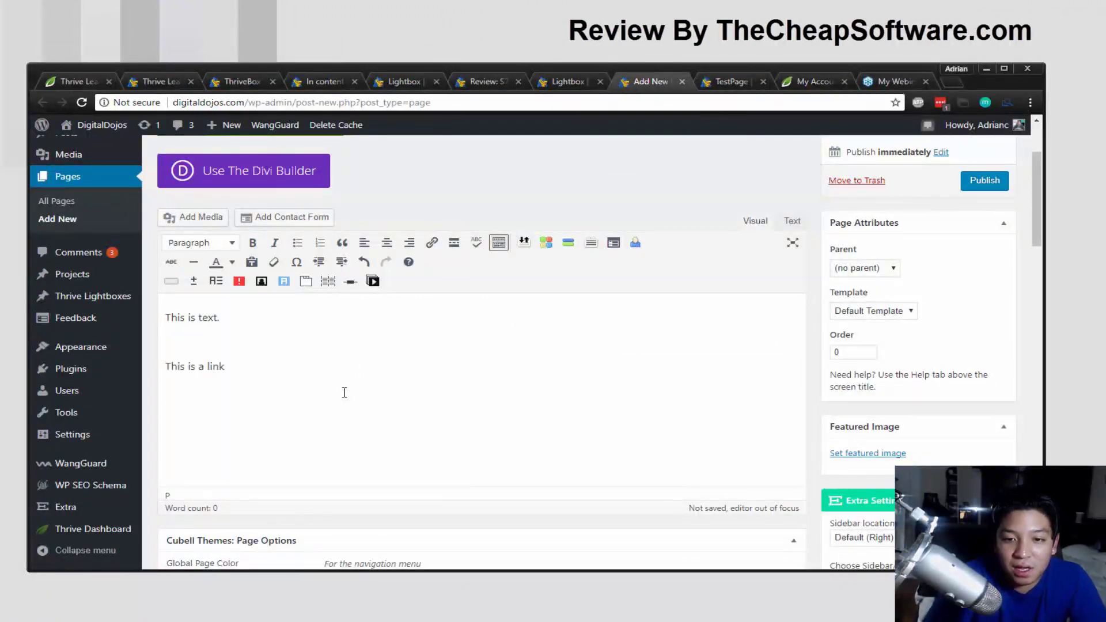
{"action": "type", "text": "[thrive_2step id='1894']Trigger goes here[/thrive_2step]"}
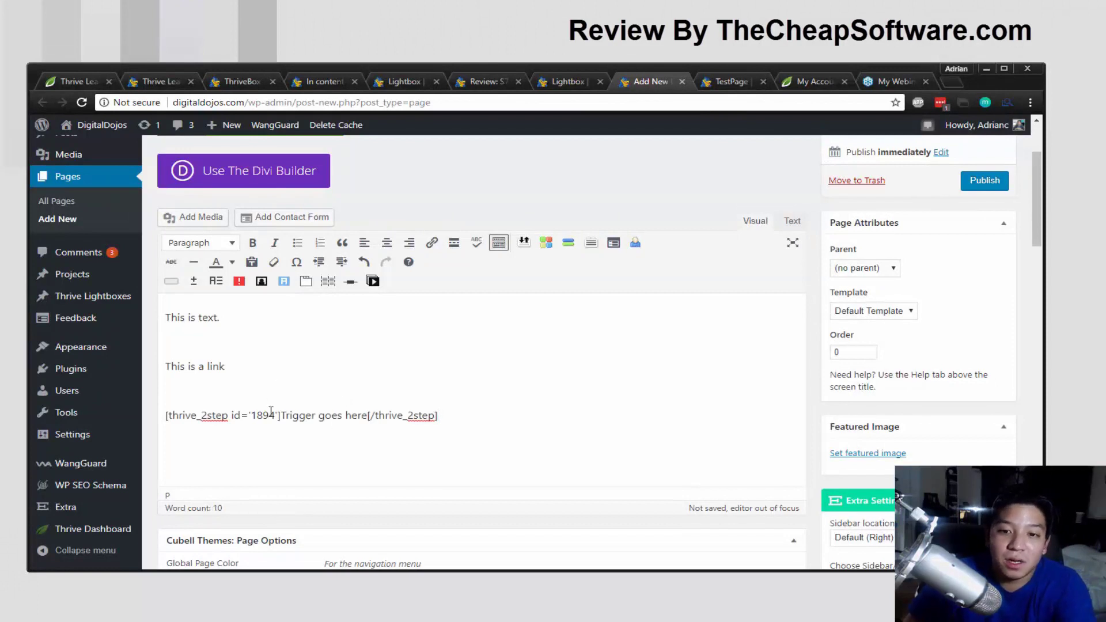
Replace the placeholder "Trigger goes here" inside the shortcode with "This is a link!".
{"action": "double_click", "coordinate": [332, 421]}
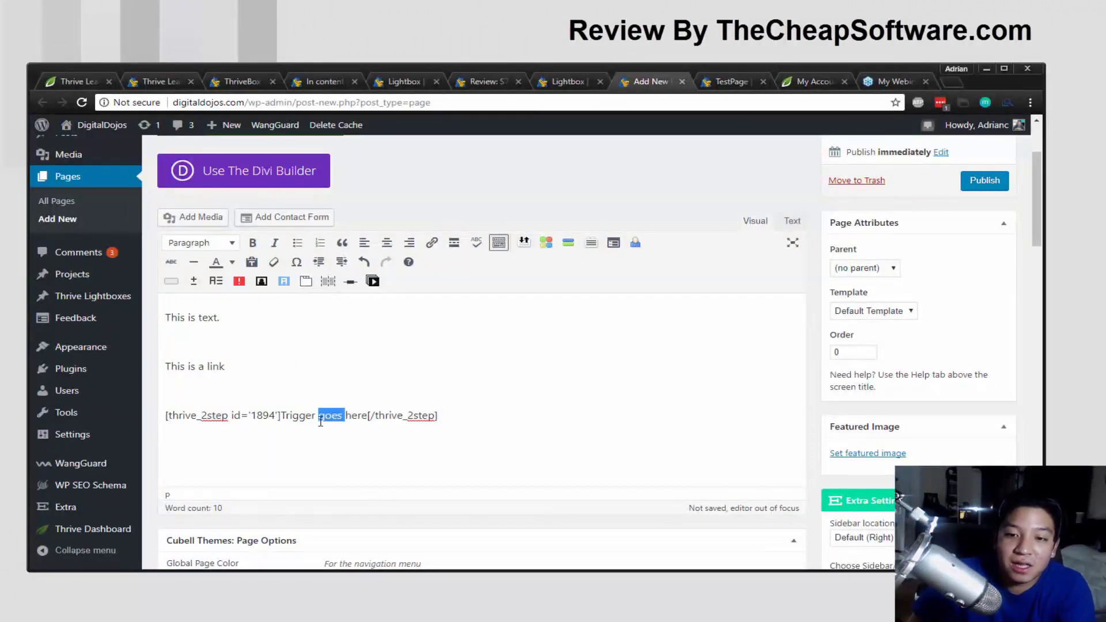
{"action": "left_click_drag", "start_coordinate": [281, 418], "coordinate": [366, 422]}
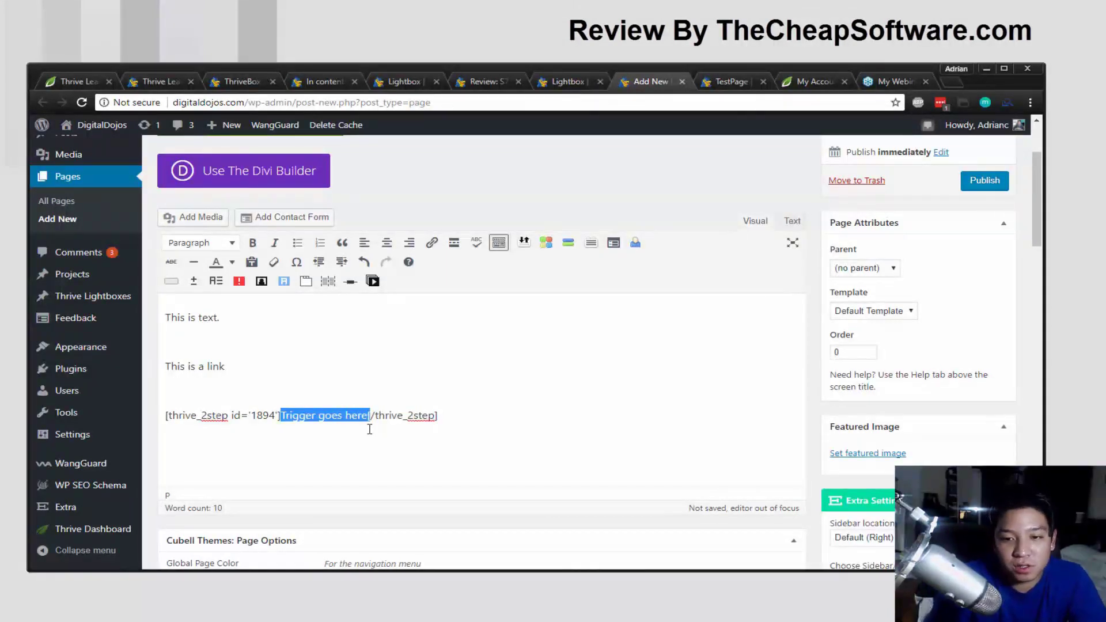
{"action": "key", "text": "ctrl+z"}
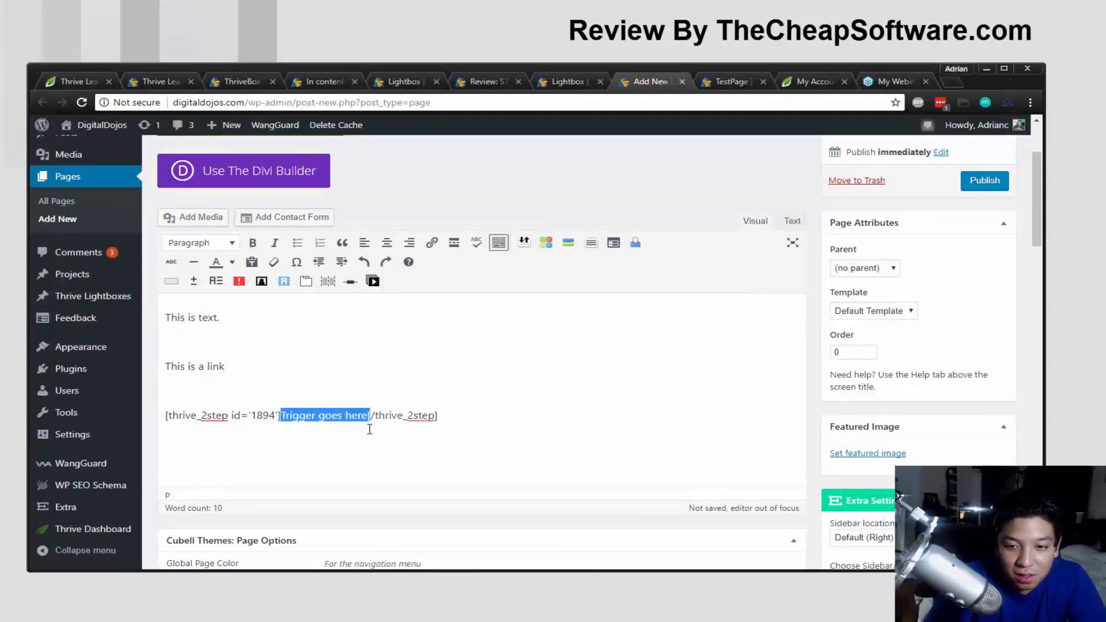
{"action": "key", "text": "Left"}
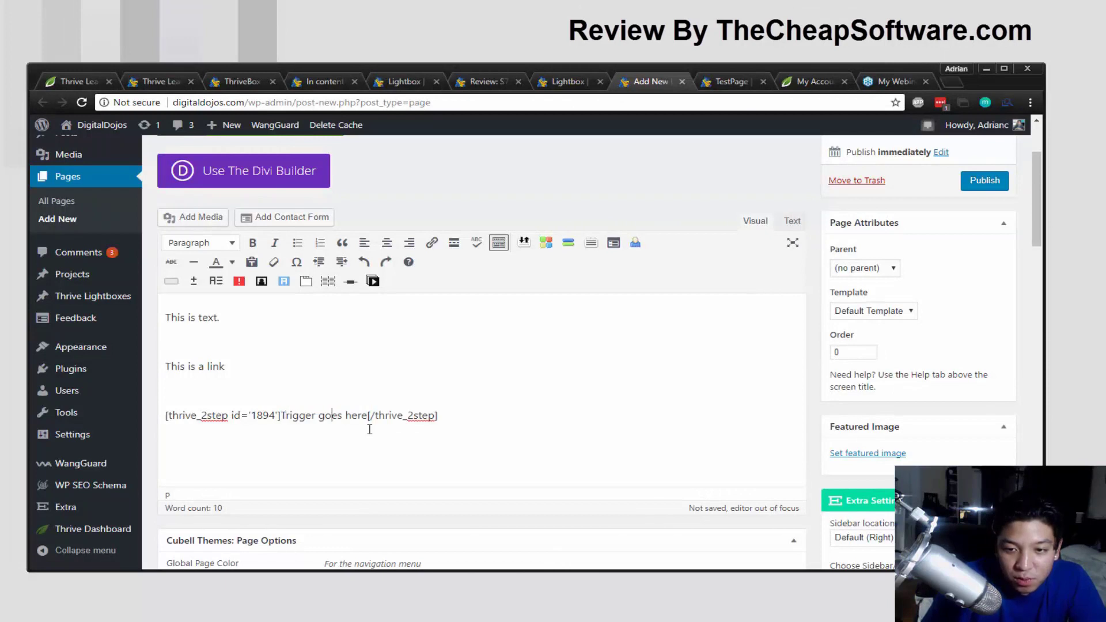
{"action": "left_click", "coordinate": [369, 429]}
{"action": "key", "text": "BackSpace"}
{"action": "key", "text": "BackSpace"}
{"action": "key", "text": "BackSpace"}
{"action": "key", "text": "BackSpace"}
{"action": "key", "text": "BackSpace"}
{"action": "key", "text": "BackSpace"}
{"action": "key", "text": "BackSpace"}
{"action": "key", "text": "BackSpace"}
{"action": "key", "text": "BackSpace"}
{"action": "key", "text": "BackSpace"}
{"action": "key", "text": "BackSpace"}
{"action": "key", "text": "BackSpace"}
{"action": "key", "text": "BackSpace"}
{"action": "key", "text": "BackSpace"}
{"action": "key", "text": "BackSpace"}
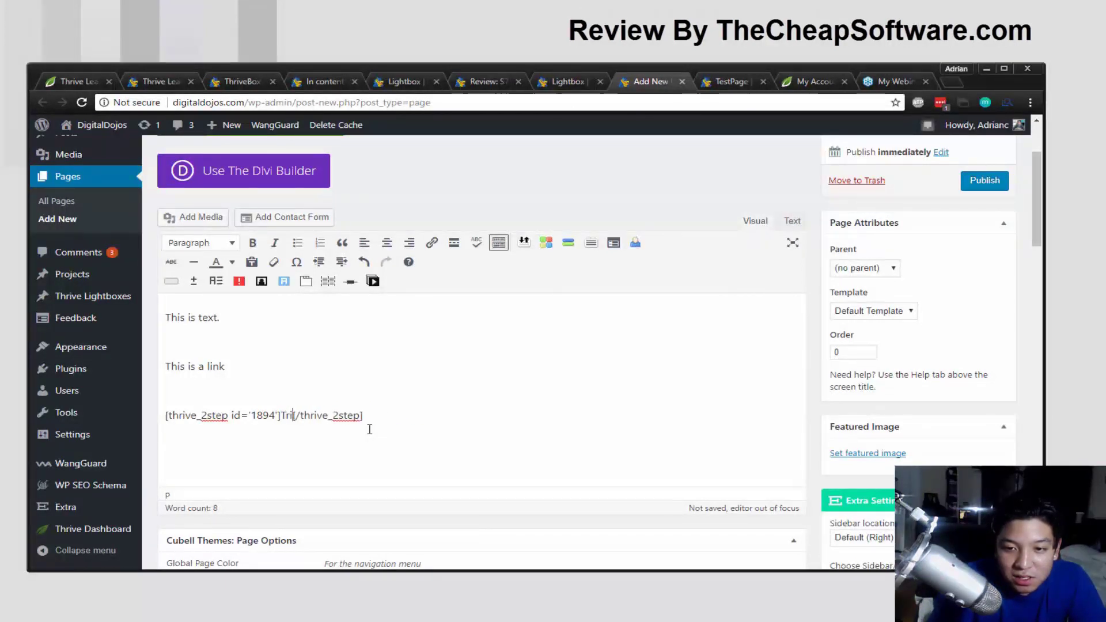
{"action": "key", "text": "BackSpace"}
{"action": "key", "text": "BackSpace"}
{"action": "type", "text": "his "}
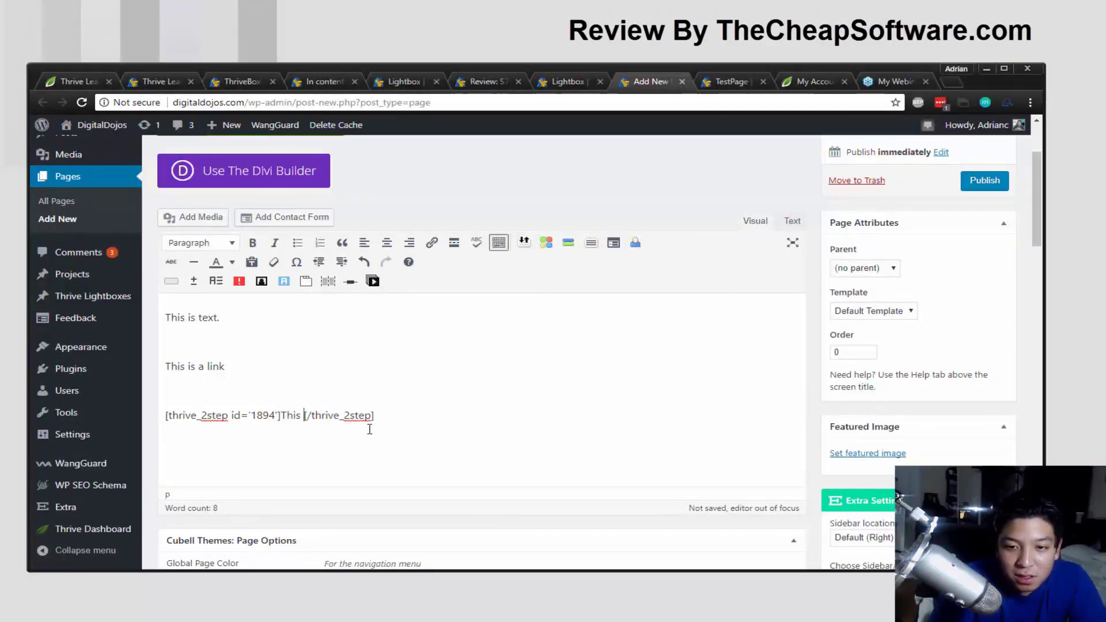
{"action": "type", "text": "is a link!"}
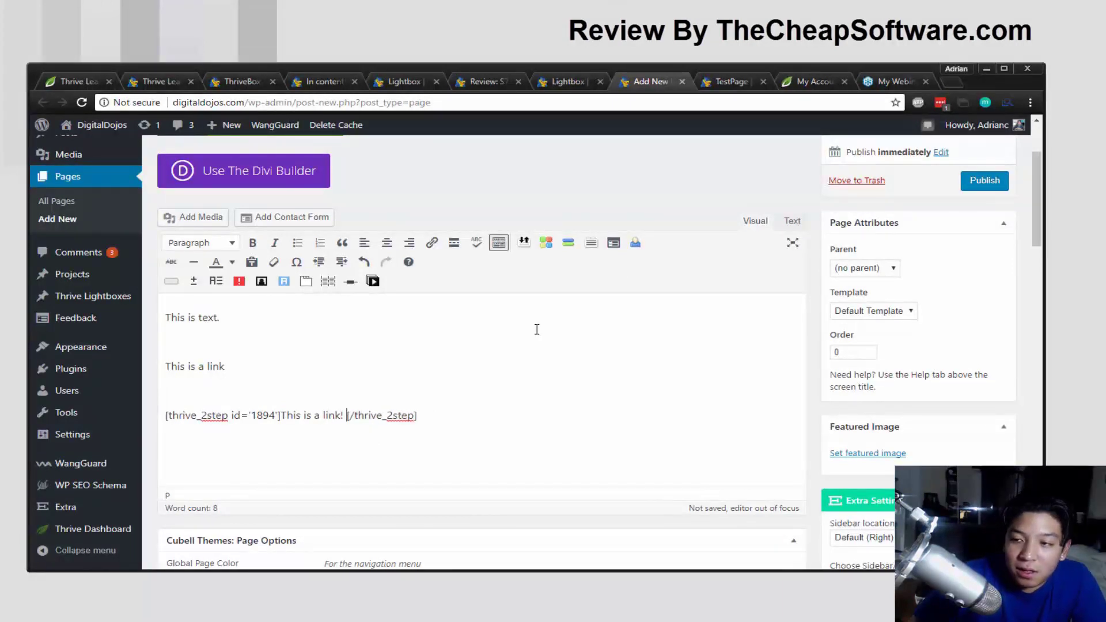
Preview TestPage, trigger the lightbox through the "This is a link!" text, and close the lightbox after viewing it.
{"action": "scroll", "coordinate": [1005, 239], "scroll_direction": "up", "scroll_amount": 3}
{"action": "left_click", "coordinate": [982, 218]}
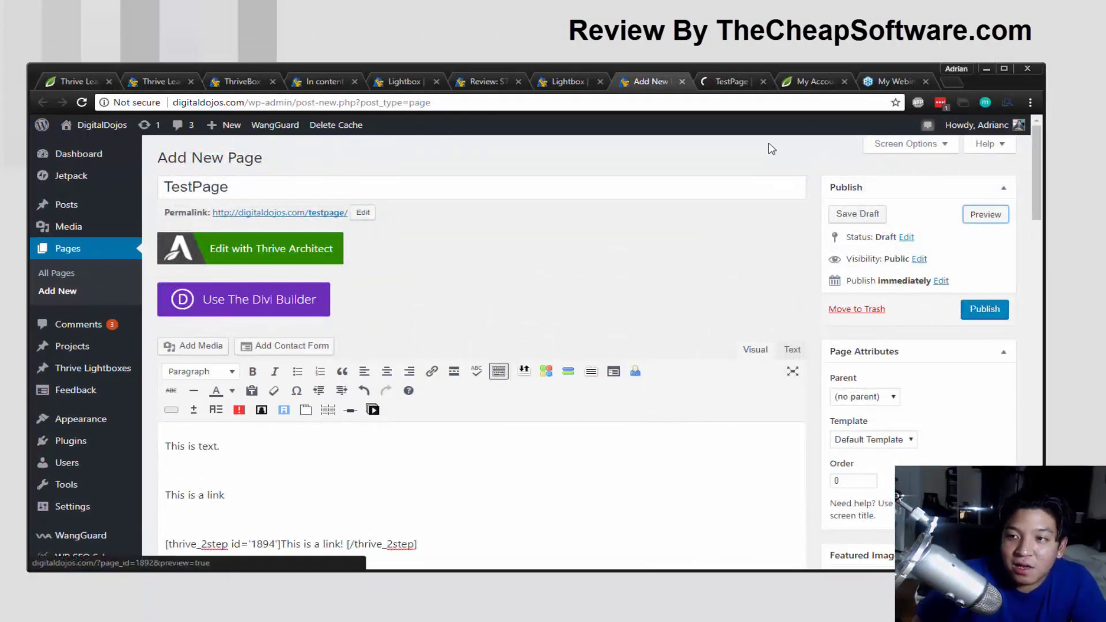
{"action": "left_click", "coordinate": [707, 78]}
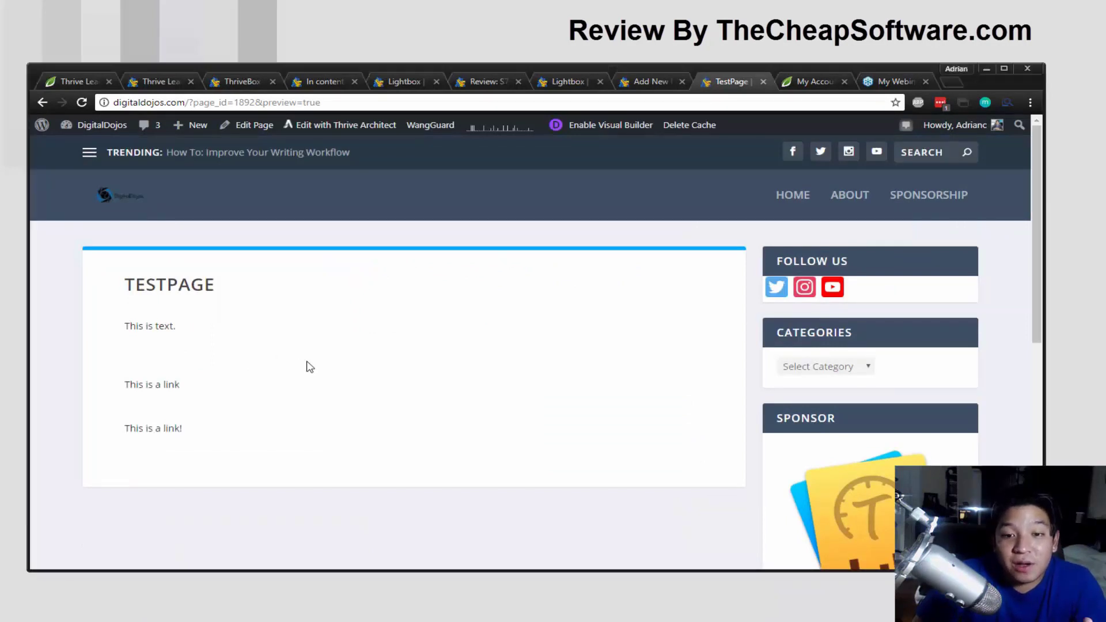
{"action": "left_click", "coordinate": [150, 432]}
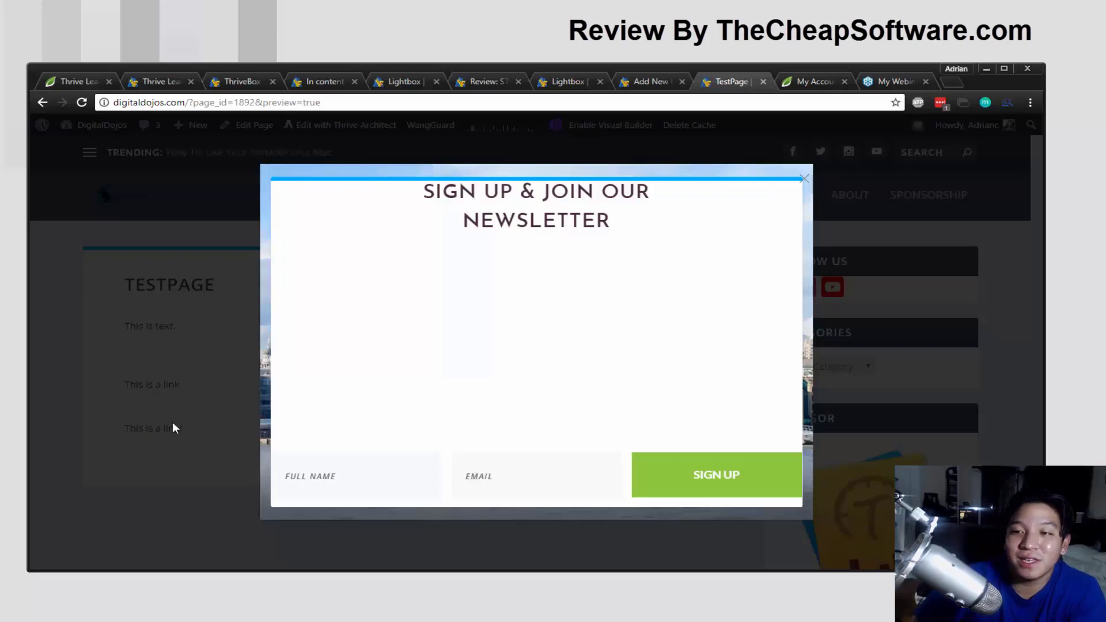
{"action": "left_click", "coordinate": [801, 180]}
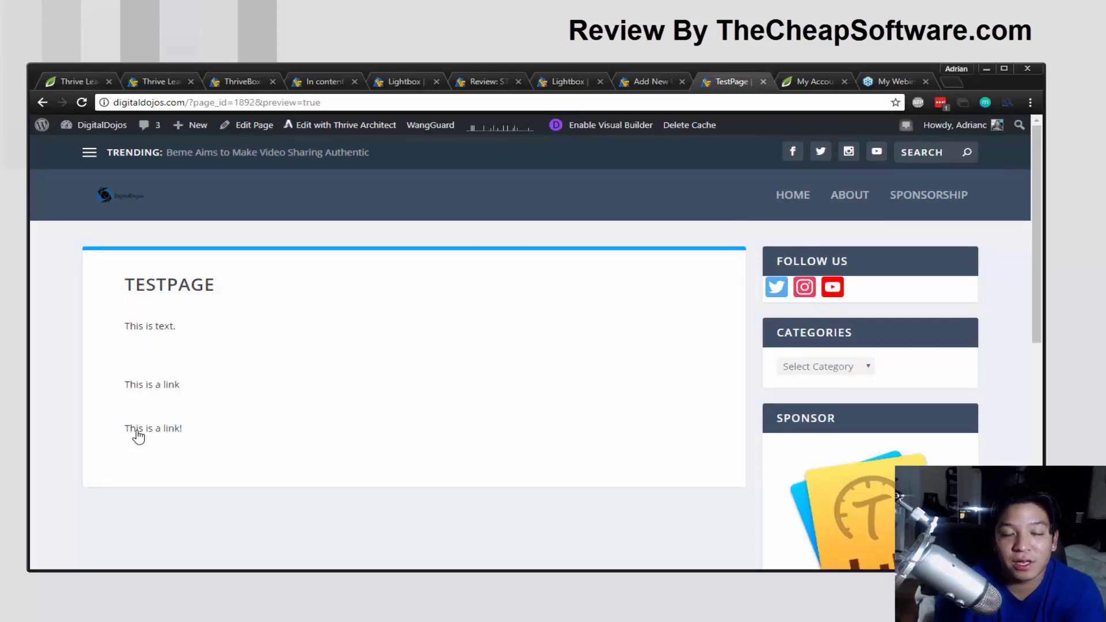
Return to the Thrive Leads dashboard, review SignUp Demo's redirect settings and save them as a single redirect to Test Page.
{"action": "left_click", "coordinate": [637, 81]}
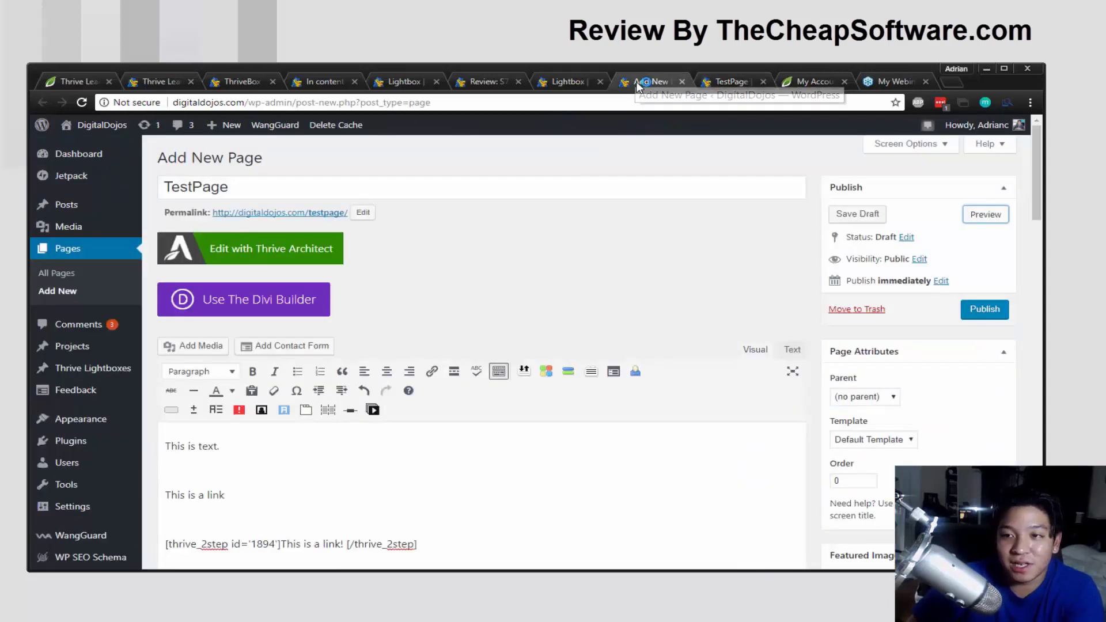
{"action": "left_click", "coordinate": [156, 82]}
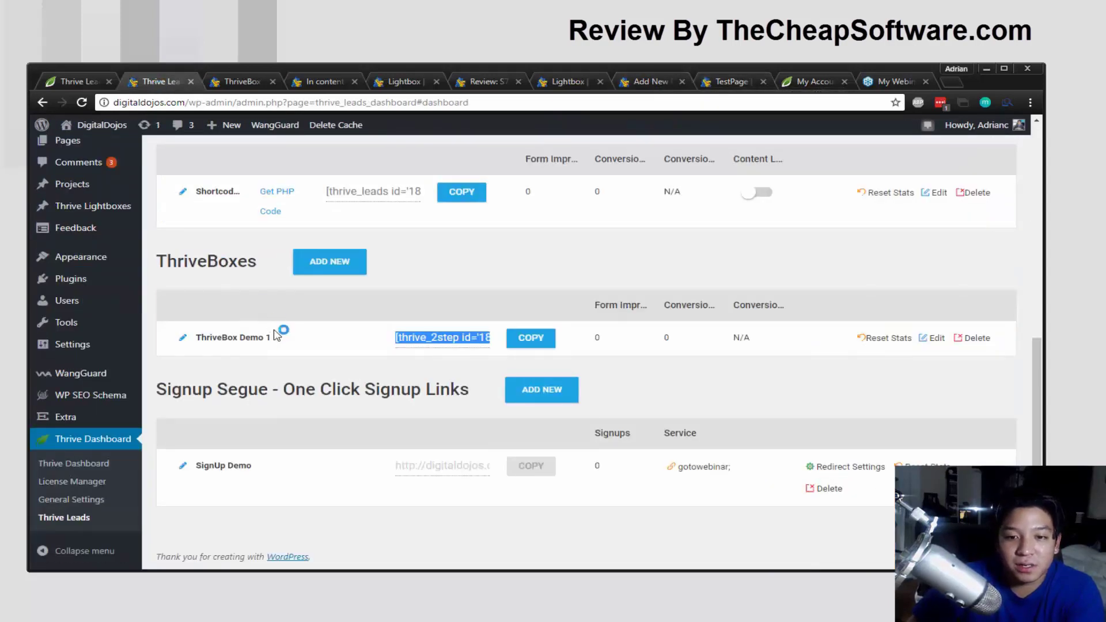
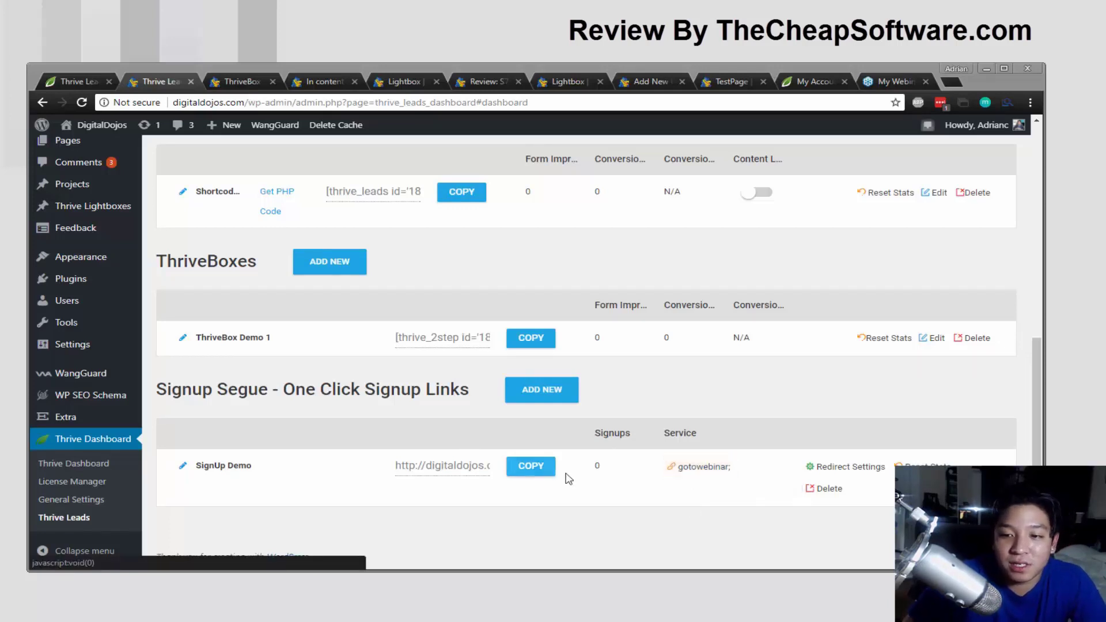
{"action": "left_click", "coordinate": [874, 468]}
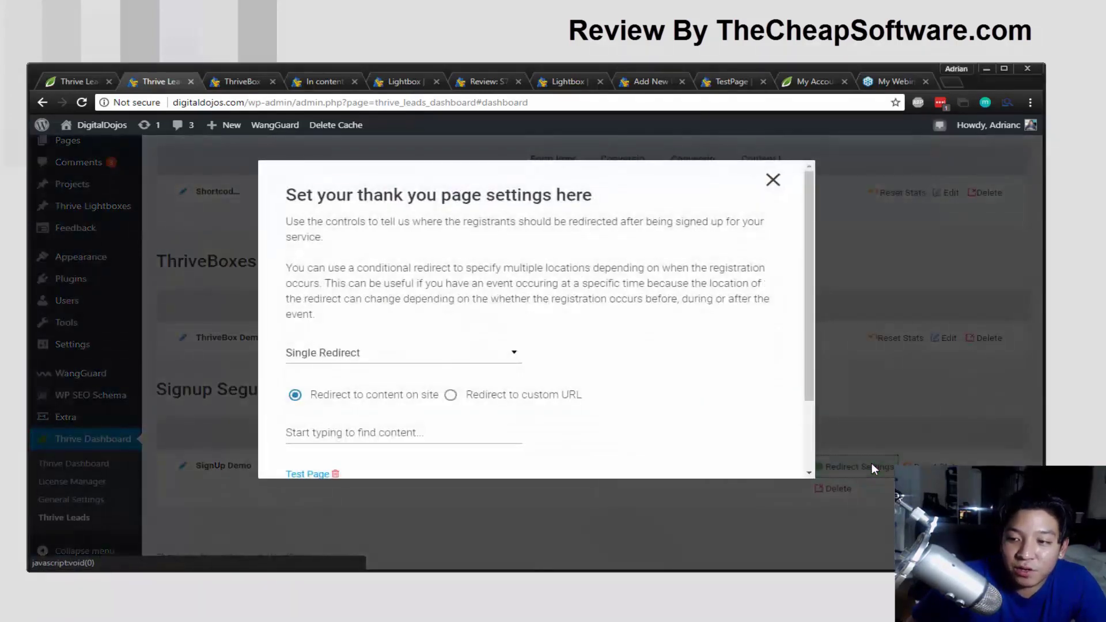
{"action": "scroll", "coordinate": [481, 398], "scroll_direction": "down", "scroll_amount": 2}
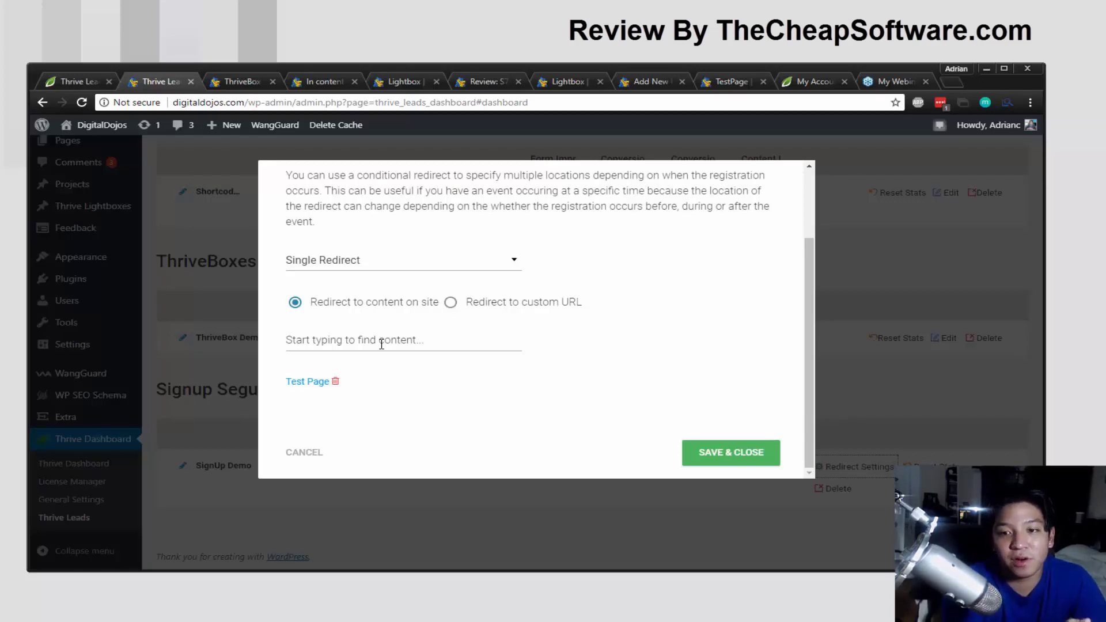
{"action": "left_click", "coordinate": [710, 464]}
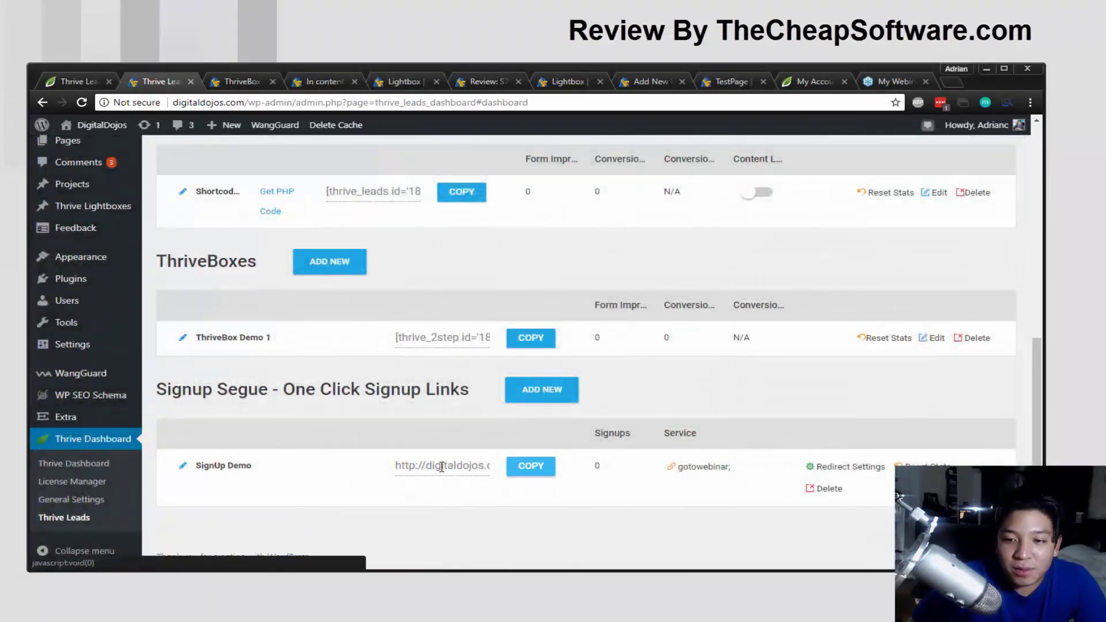
Copy the SignUp Demo signup link and paste it into TestPage's empty content area as an embedded link.
{"action": "left_click", "coordinate": [529, 465]}
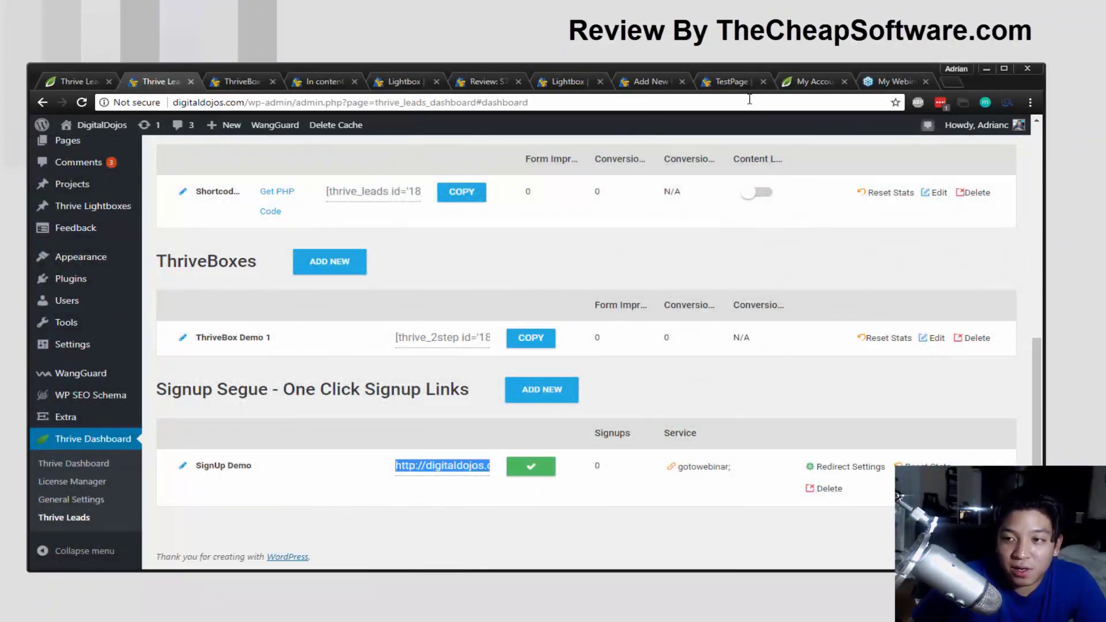
{"action": "left_click", "coordinate": [729, 82]}
{"action": "left_click", "coordinate": [650, 82]}
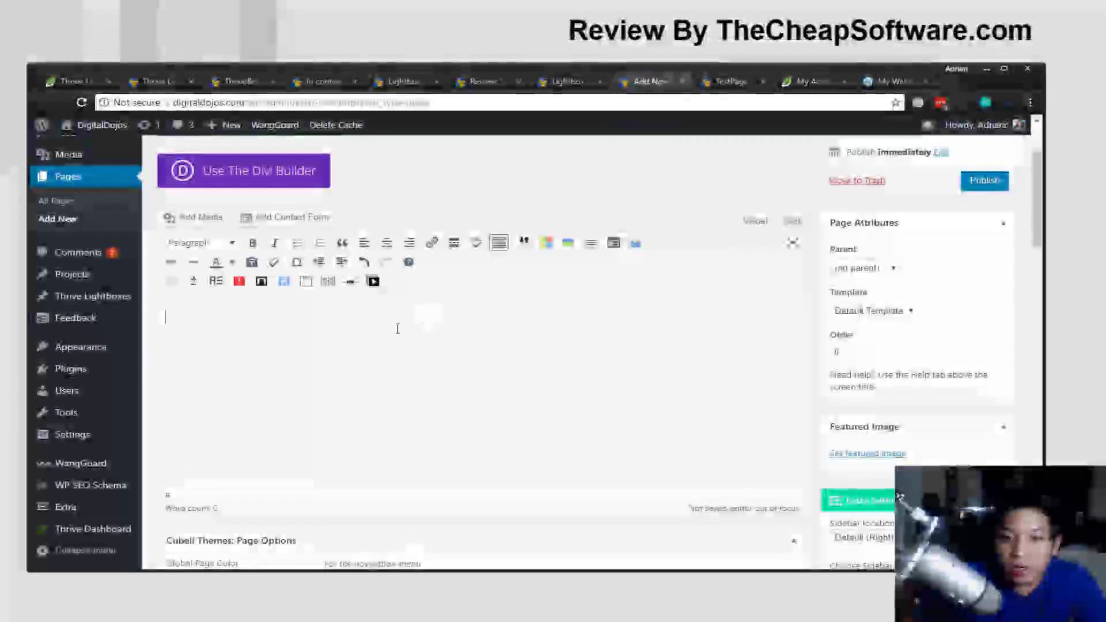
{"action": "key", "text": "ctrl+v"}
{"action": "scroll", "coordinate": [354, 364], "scroll_direction": "up", "scroll_amount": 1}
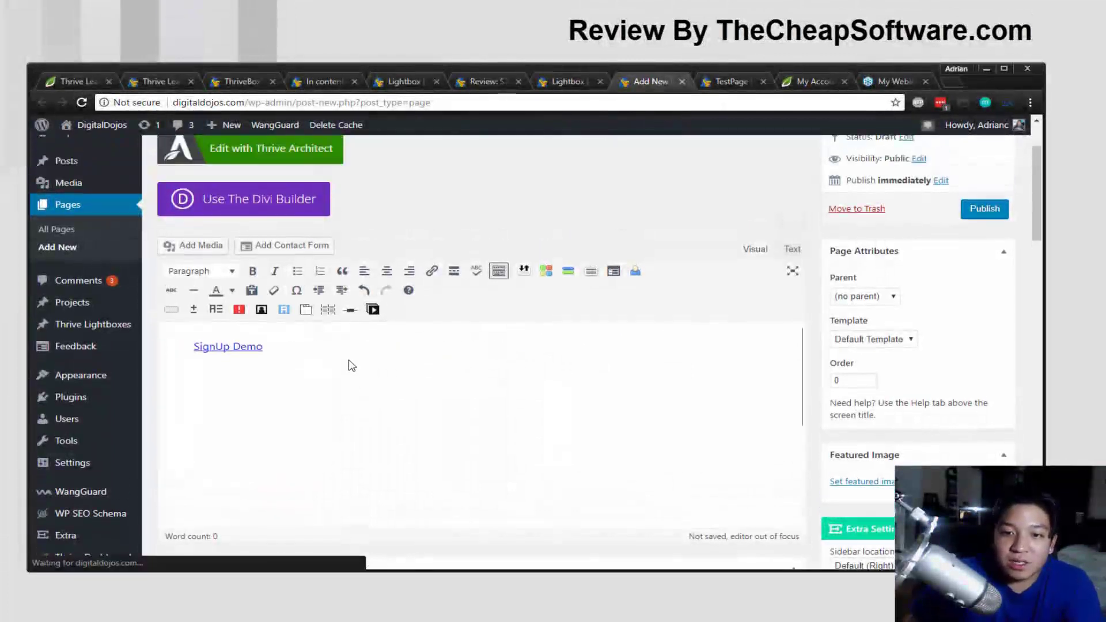
{"action": "scroll", "coordinate": [351, 364], "scroll_direction": "up", "scroll_amount": 3}
{"action": "left_click", "coordinate": [274, 459]}
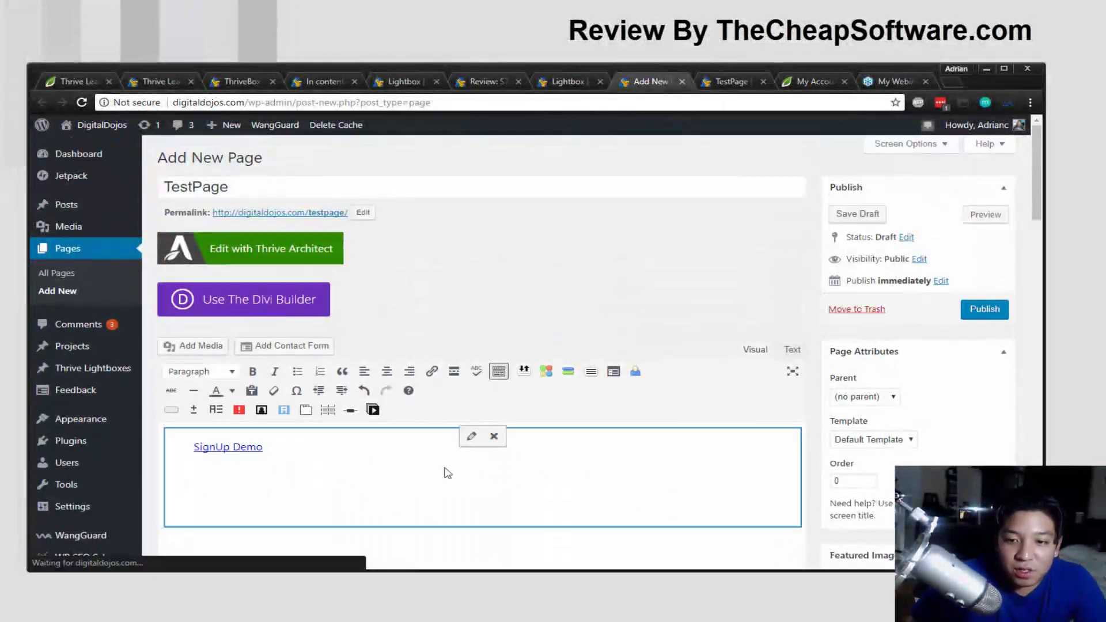
{"action": "scroll", "coordinate": [448, 473], "scroll_direction": "down", "scroll_amount": 3}
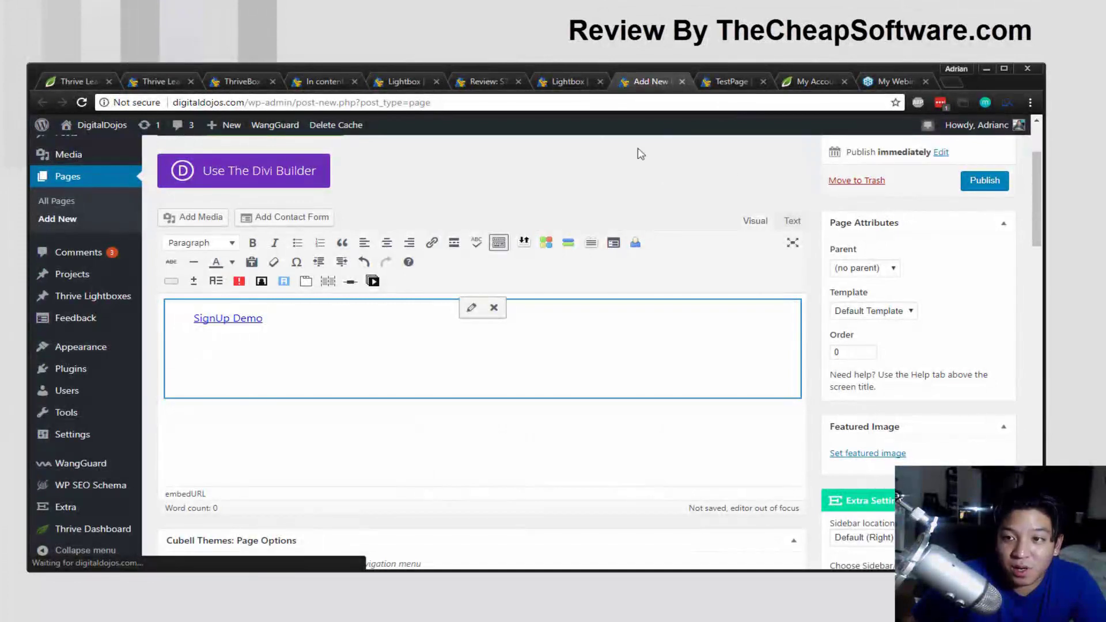
{"action": "scroll", "coordinate": [625, 293], "scroll_direction": "up", "scroll_amount": 3}
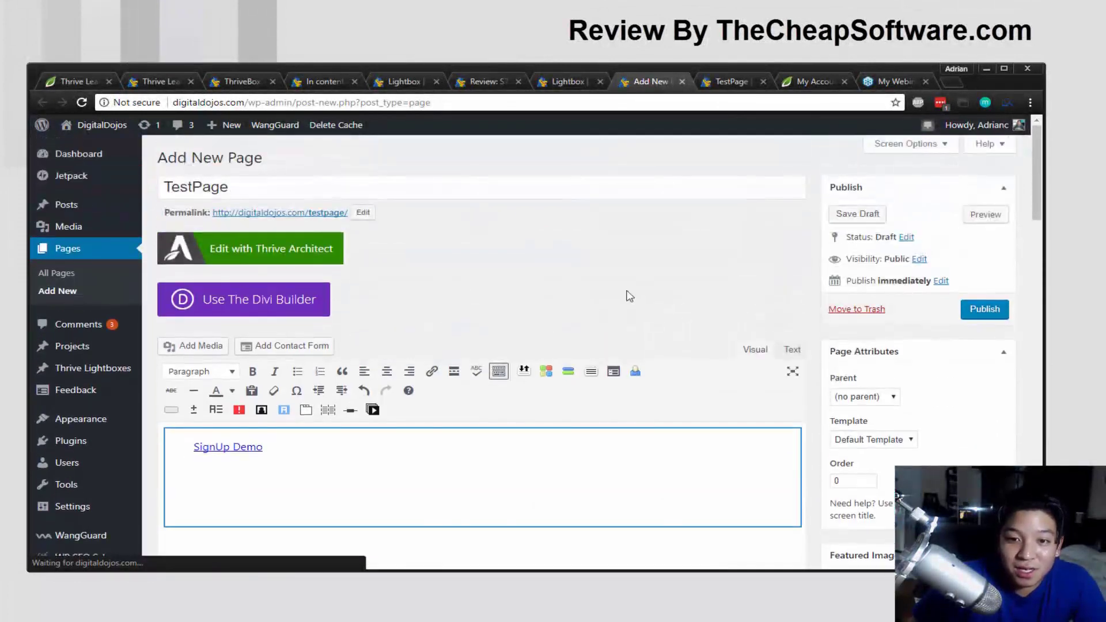
Return to the Thrive Leads dashboard, copy the SignUp Demo link again and inspect the end of its URL.
{"action": "left_click", "coordinate": [567, 81]}
{"action": "left_click", "coordinate": [176, 83]}
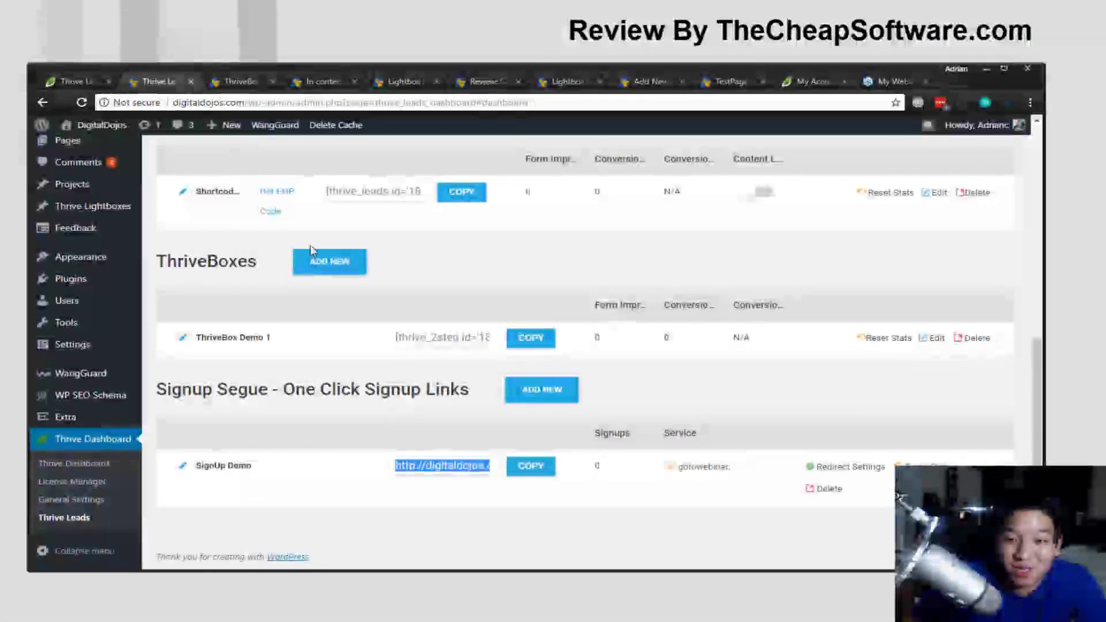
{"action": "left_click", "coordinate": [427, 464]}
{"action": "left_click", "coordinate": [531, 467]}
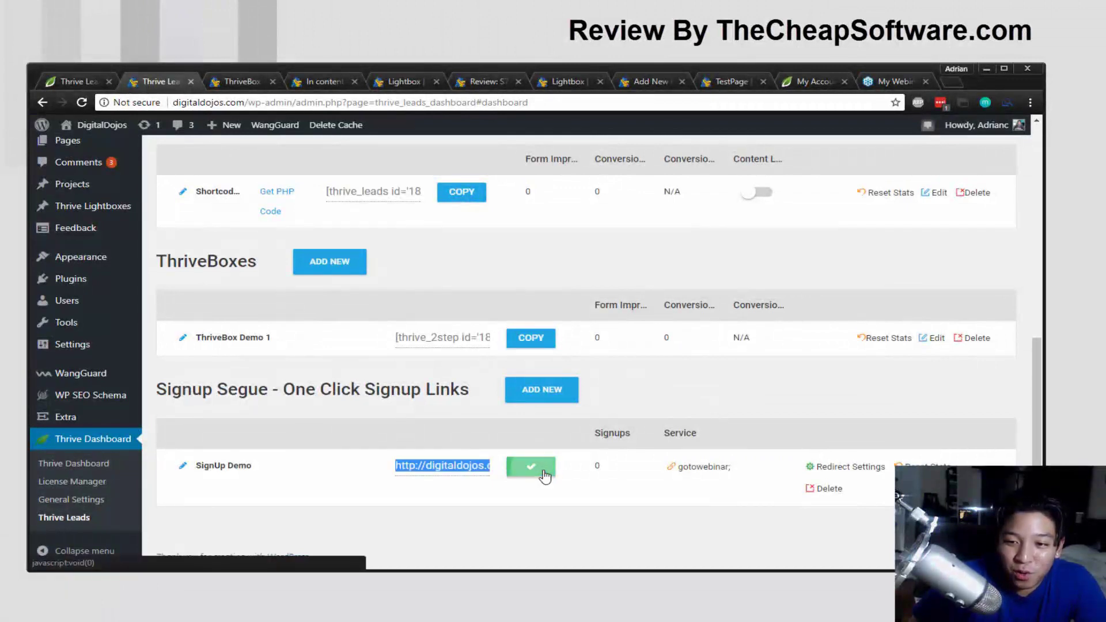
{"action": "left_click", "coordinate": [466, 467]}
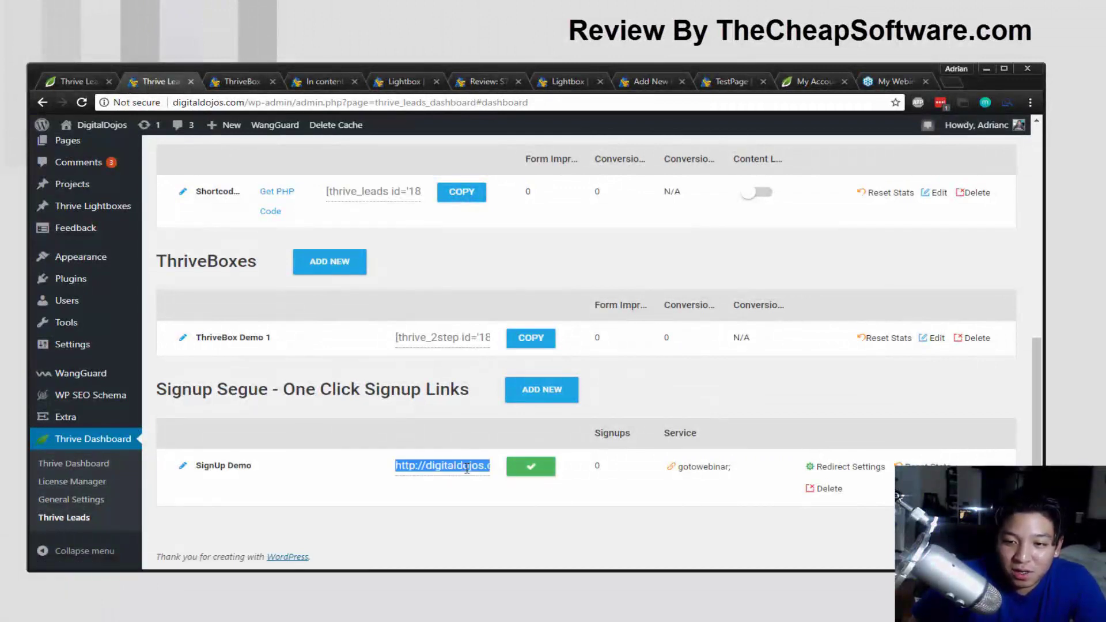
{"action": "left_click_drag", "start_coordinate": [468, 467], "coordinate": [546, 470]}
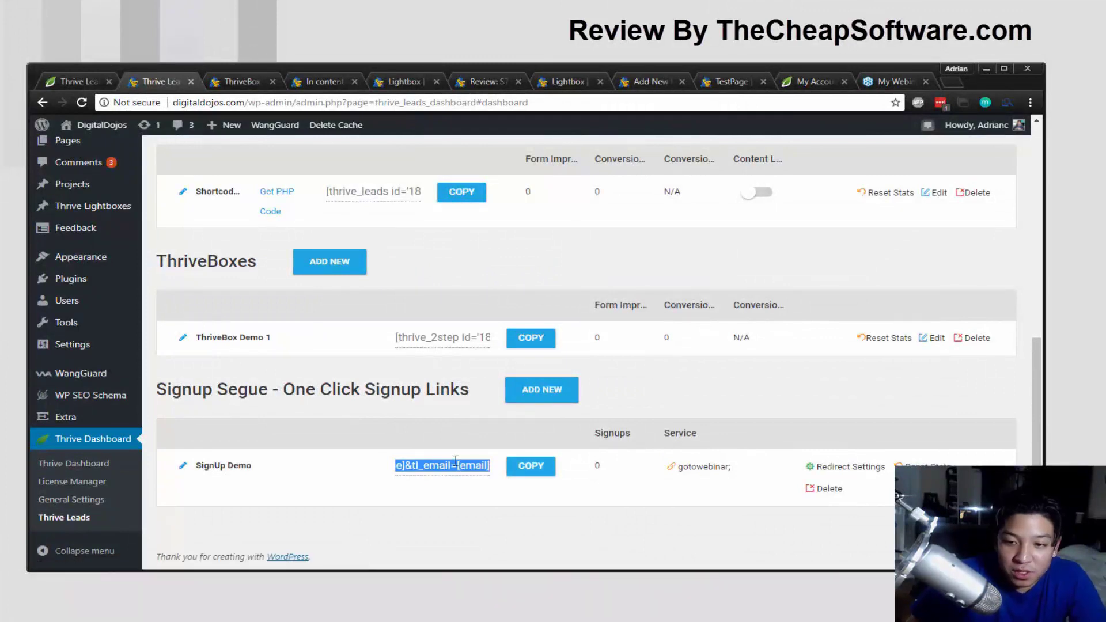
Replace the TestPage title with the copied signup link and highlight the [name] placeholder in its tl_name parameter.
{"action": "left_click", "coordinate": [651, 81]}
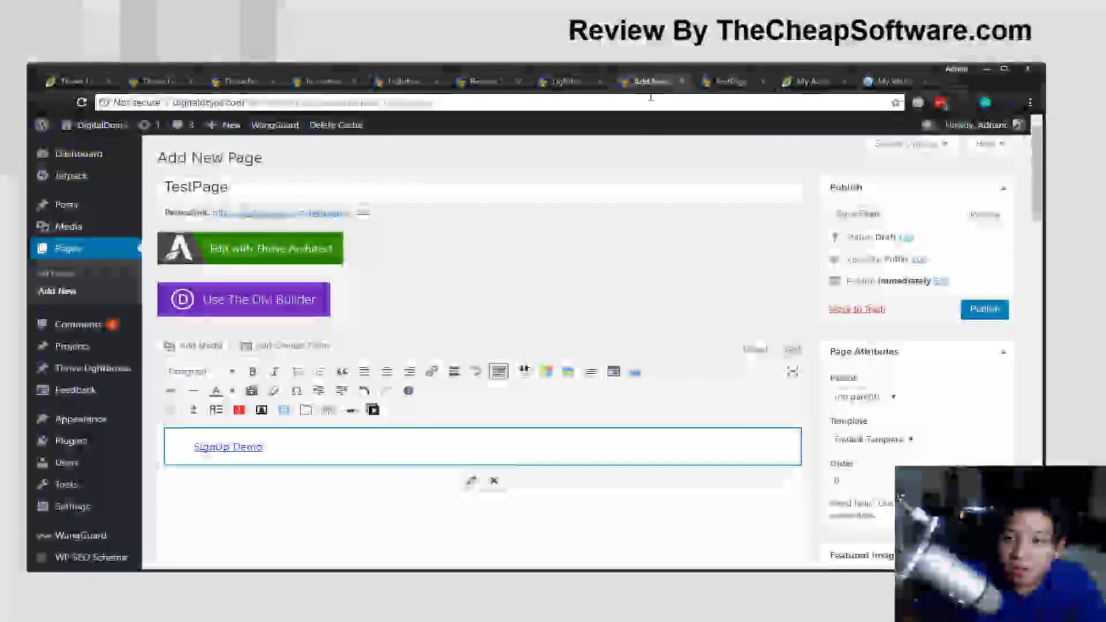
{"action": "left_click", "coordinate": [568, 190]}
{"action": "key", "text": "ctrl+a"}
{"action": "key", "text": "ctrl+v"}
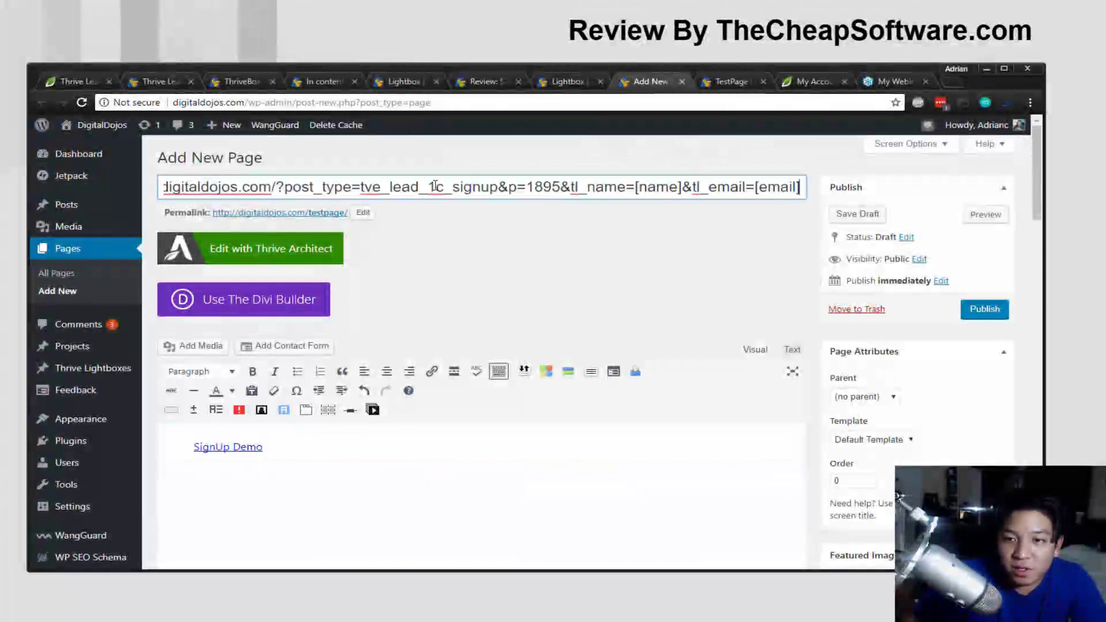
{"action": "left_click_drag", "start_coordinate": [541, 186], "coordinate": [827, 215]}
{"action": "left_click", "coordinate": [694, 187]}
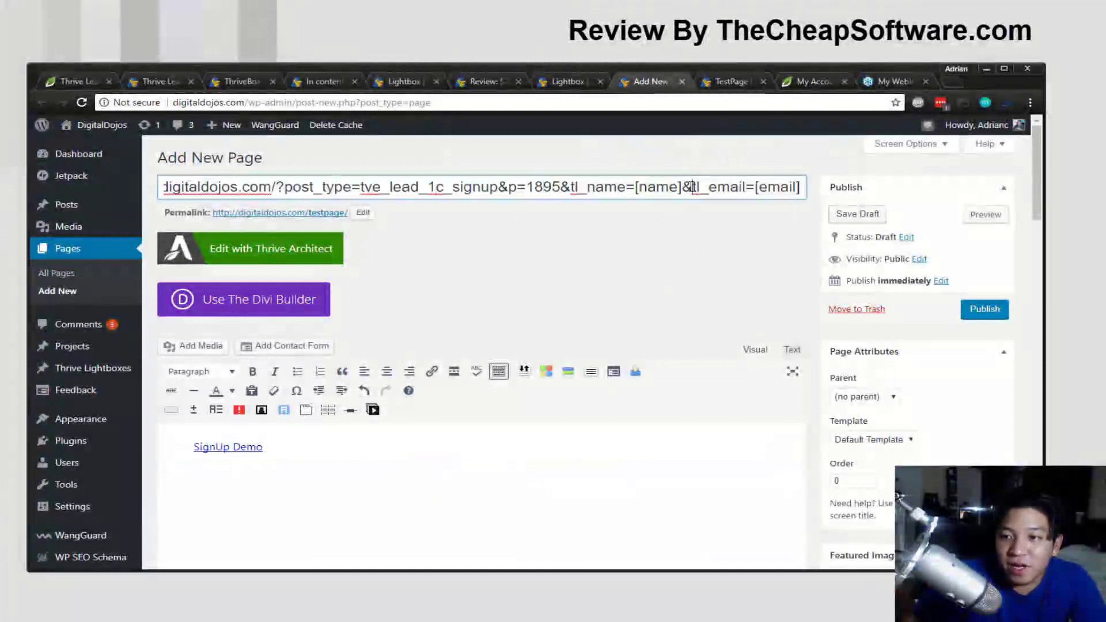
{"action": "double_click", "coordinate": [650, 184]}
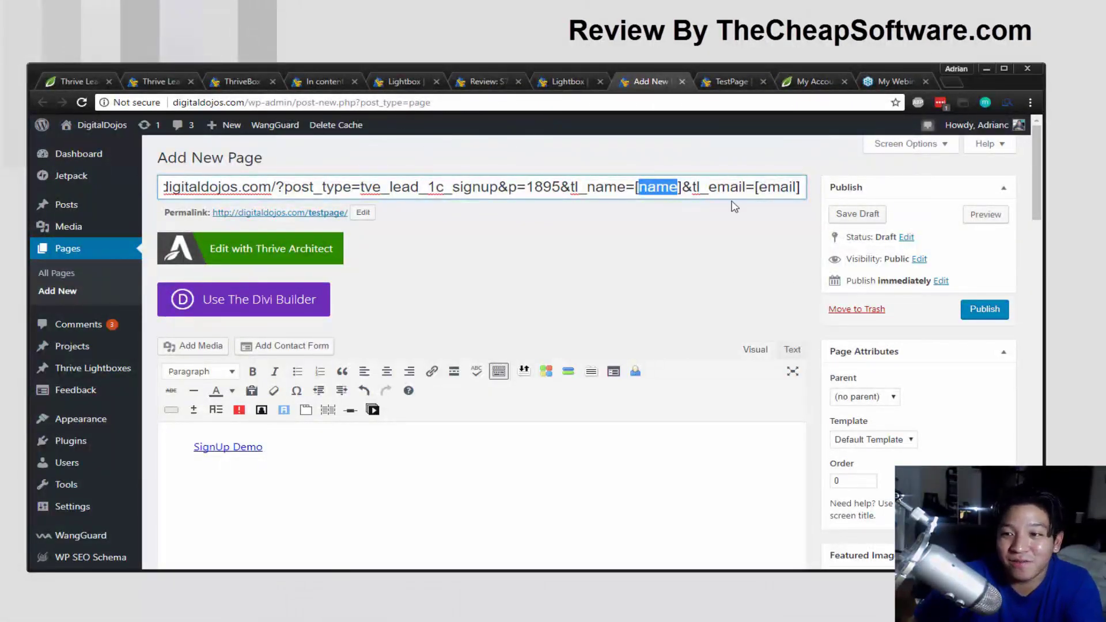
Review the Lead Groups, Lead Shortcodes, ThriveBoxes and Signup Segue sections on the Thrive Leads dashboard.
{"action": "left_click", "coordinate": [144, 81]}
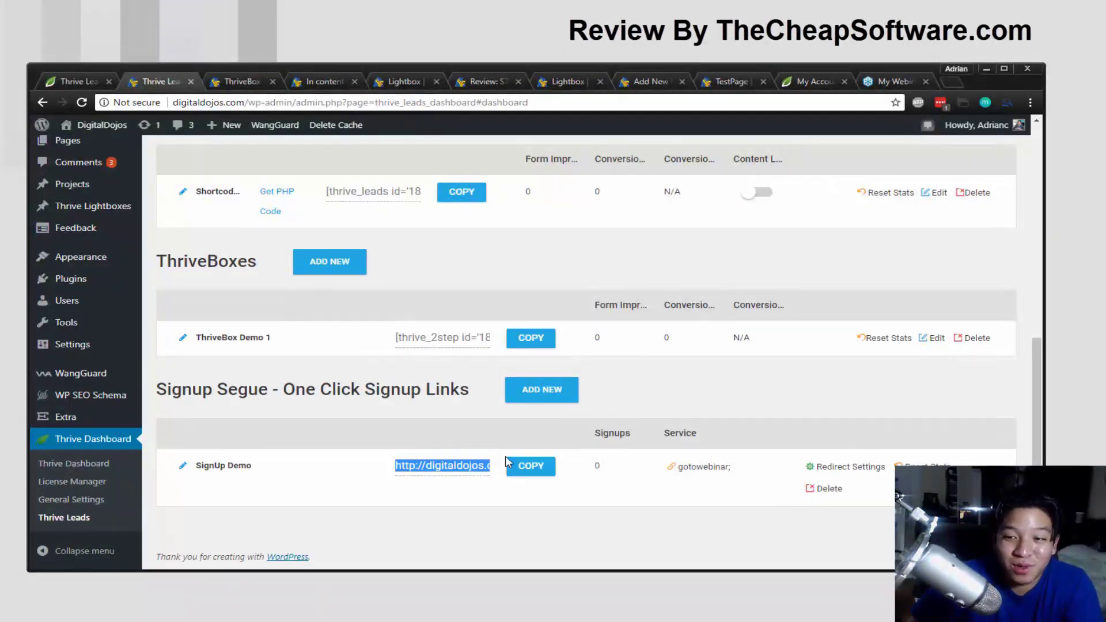
{"action": "scroll", "coordinate": [531, 464], "scroll_direction": "up", "scroll_amount": 8}
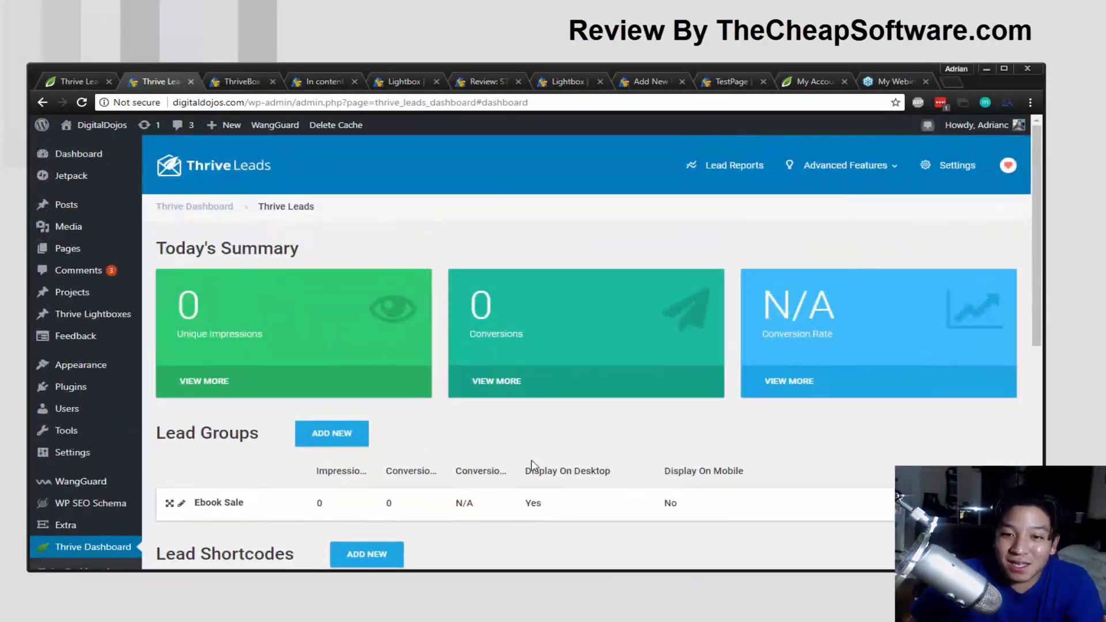
{"action": "scroll", "coordinate": [531, 461], "scroll_direction": "down", "scroll_amount": 8}
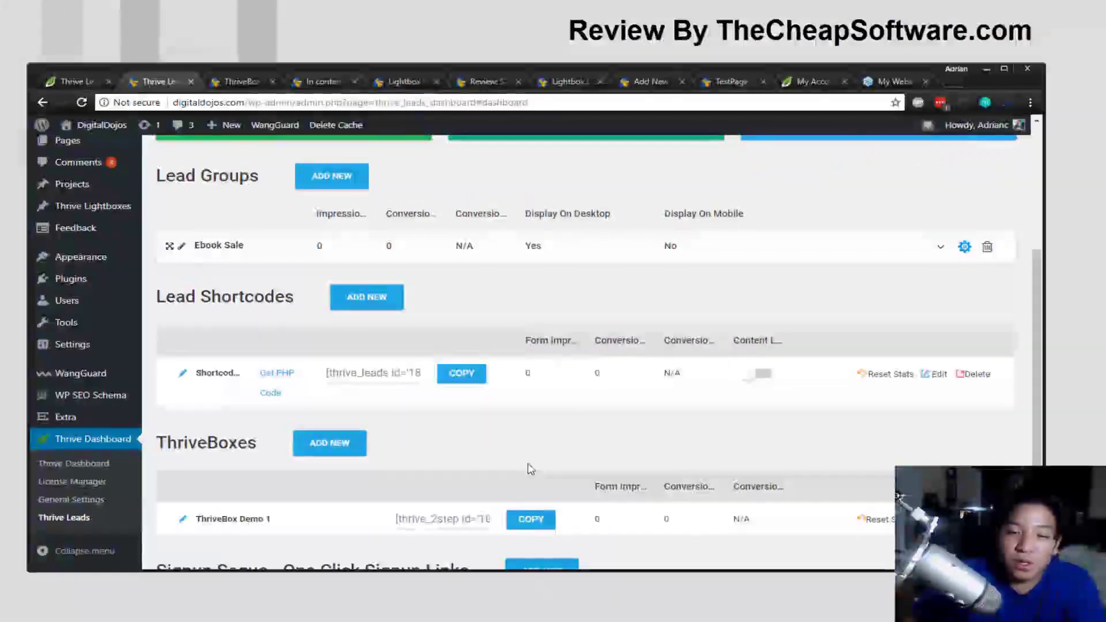
{"action": "scroll", "coordinate": [531, 468], "scroll_direction": "up", "scroll_amount": 3}
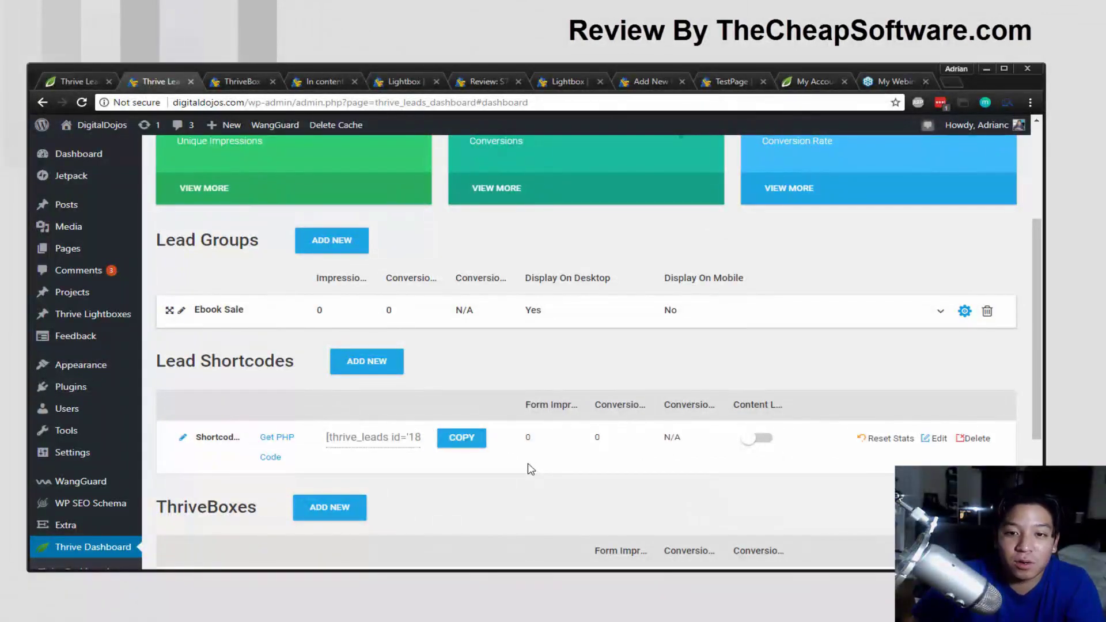
{"action": "scroll", "coordinate": [532, 468], "scroll_direction": "down", "scroll_amount": 3}
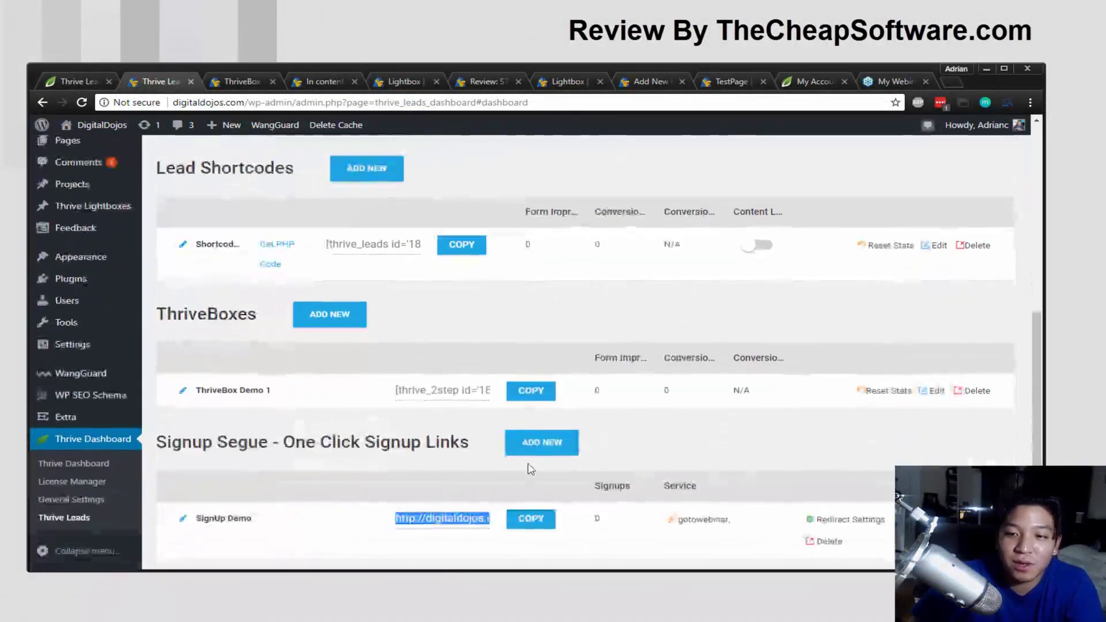
{"action": "scroll", "coordinate": [530, 468], "scroll_direction": "down", "scroll_amount": 1}
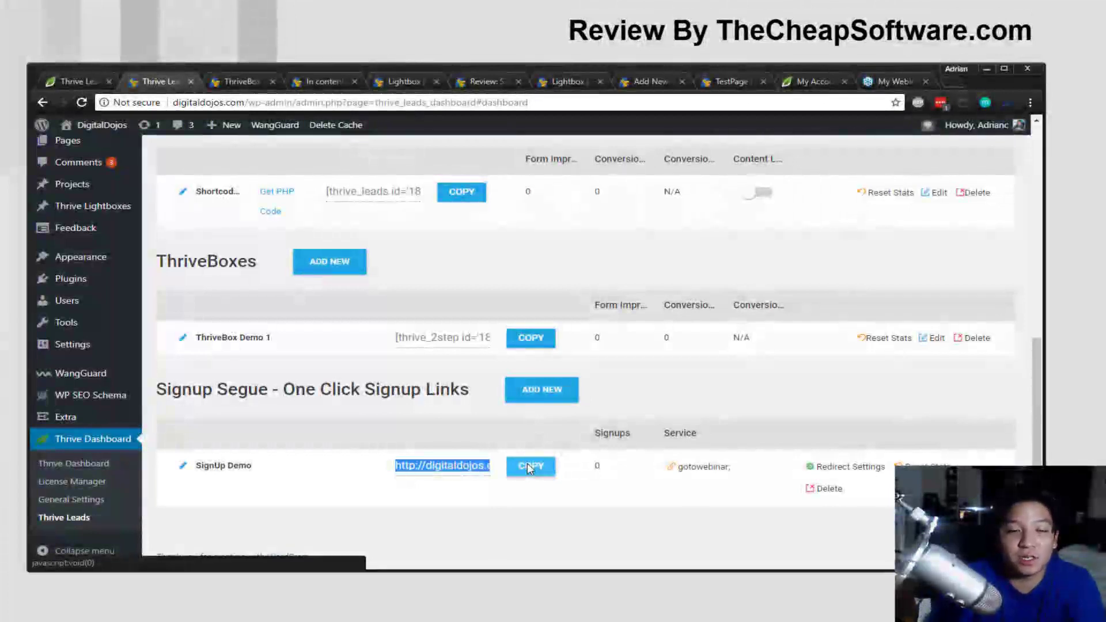
{"action": "scroll", "coordinate": [527, 463], "scroll_direction": "up", "scroll_amount": 8}
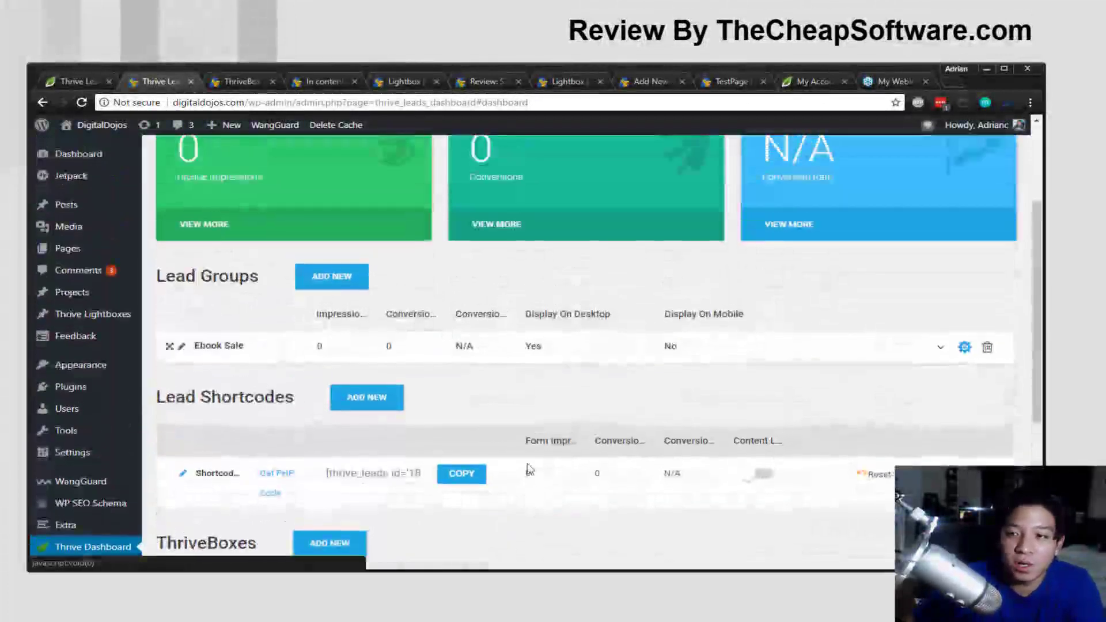
View the Asset Delivery setup steps, then return to the Thrive Leads dashboard by way of the Thrive Dashboard.
{"action": "mouse_move", "coordinate": [830, 166]}
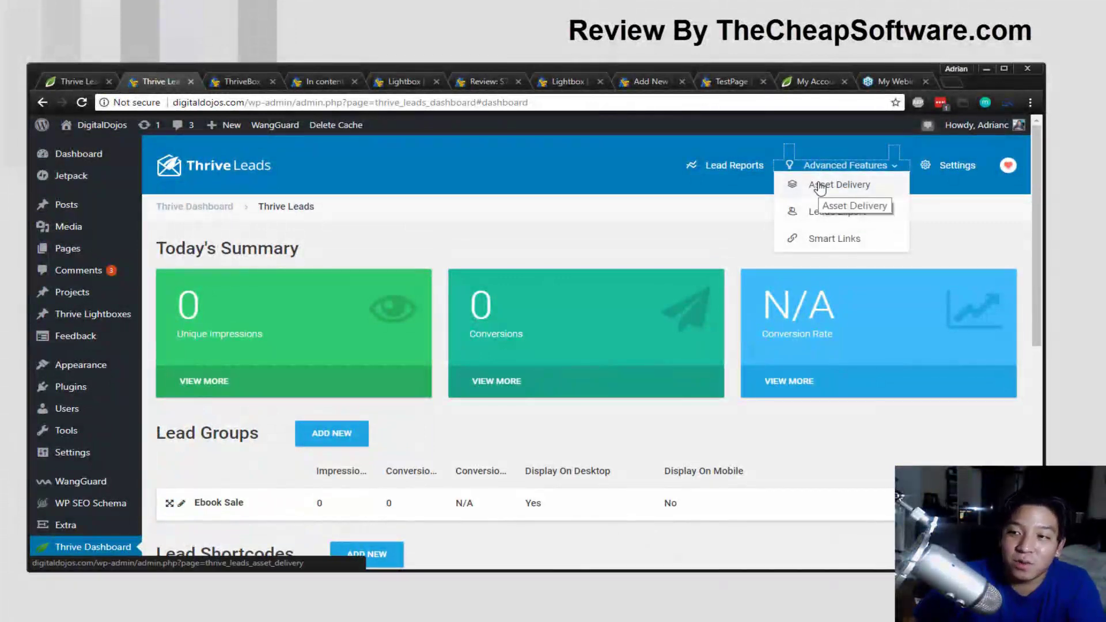
{"action": "left_click", "coordinate": [820, 187]}
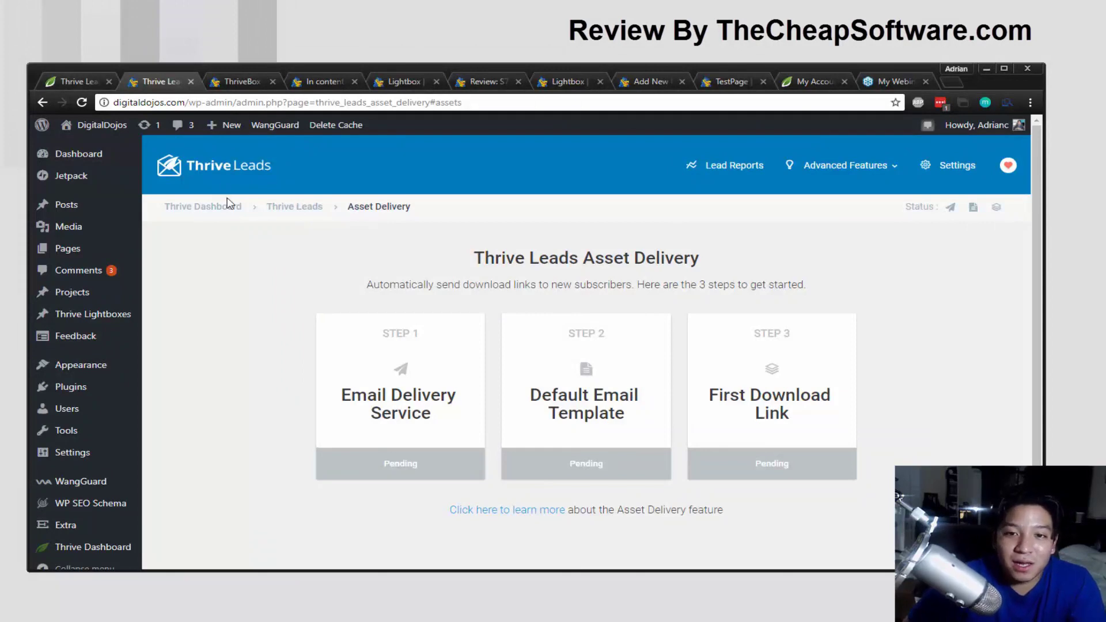
{"action": "left_click", "coordinate": [208, 217]}
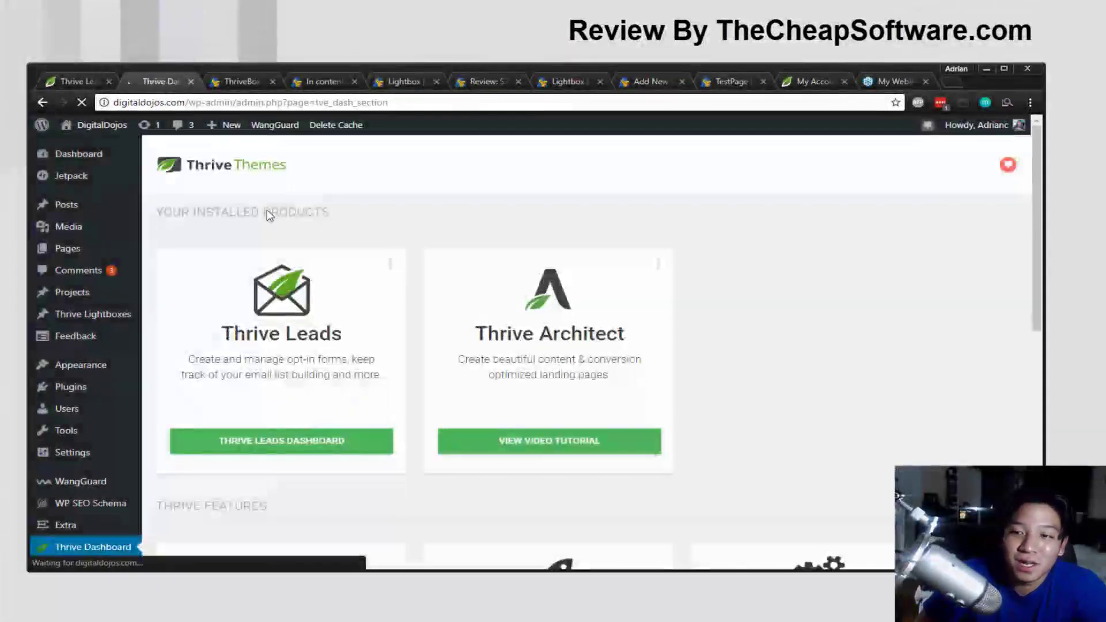
{"action": "scroll", "coordinate": [397, 368], "scroll_direction": "down", "scroll_amount": 4}
{"action": "left_click", "coordinate": [282, 250]}
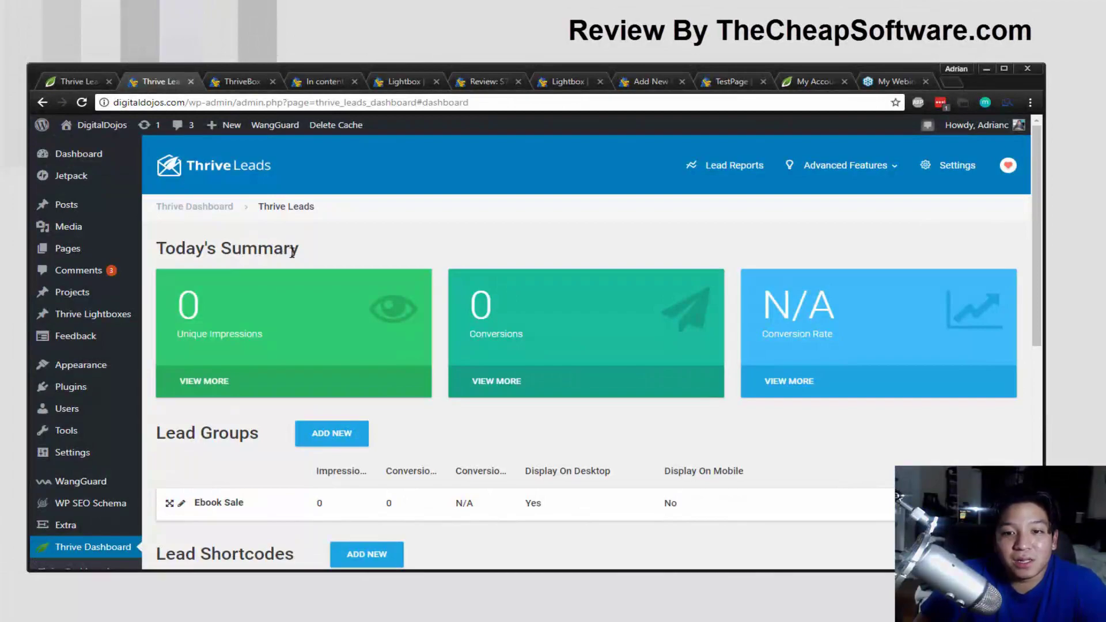
{"action": "scroll", "coordinate": [401, 301], "scroll_direction": "down", "scroll_amount": 3}
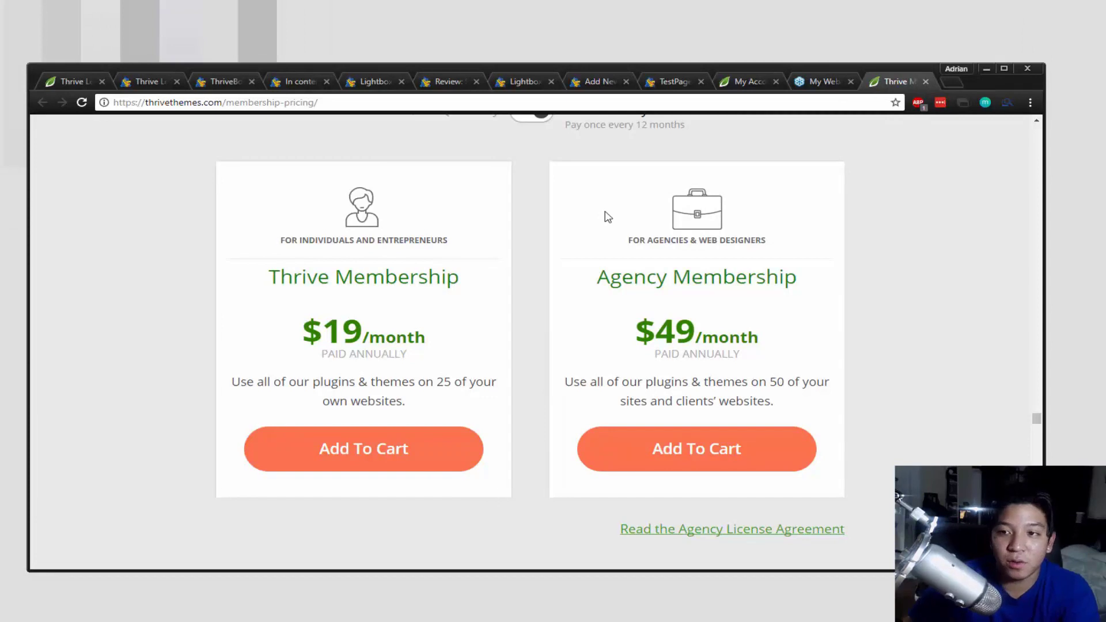
Switch the Thrive Themes membership pricing to Paid Quarterly and compare the Thrive and Agency Membership plans.
{"action": "scroll", "coordinate": [605, 218], "scroll_direction": "up", "scroll_amount": 2}
{"action": "left_click", "coordinate": [531, 239]}
{"action": "scroll", "coordinate": [542, 260], "scroll_direction": "down", "scroll_amount": 2}
{"action": "scroll", "coordinate": [551, 291], "scroll_direction": "down", "scroll_amount": 1}
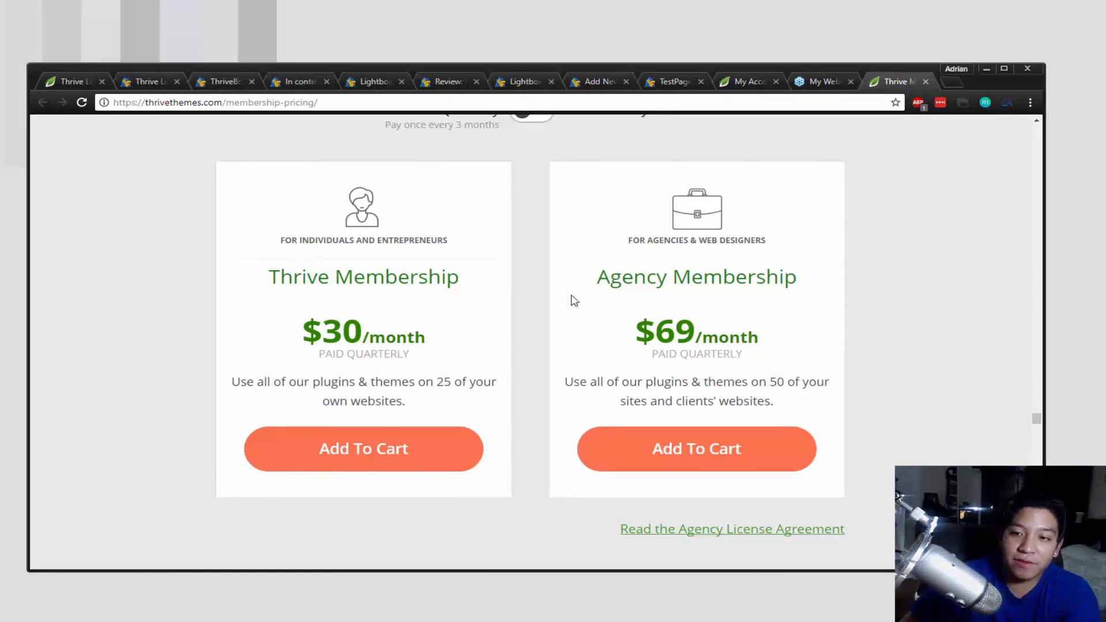
{"action": "scroll", "coordinate": [572, 299], "scroll_direction": "up", "scroll_amount": 3}
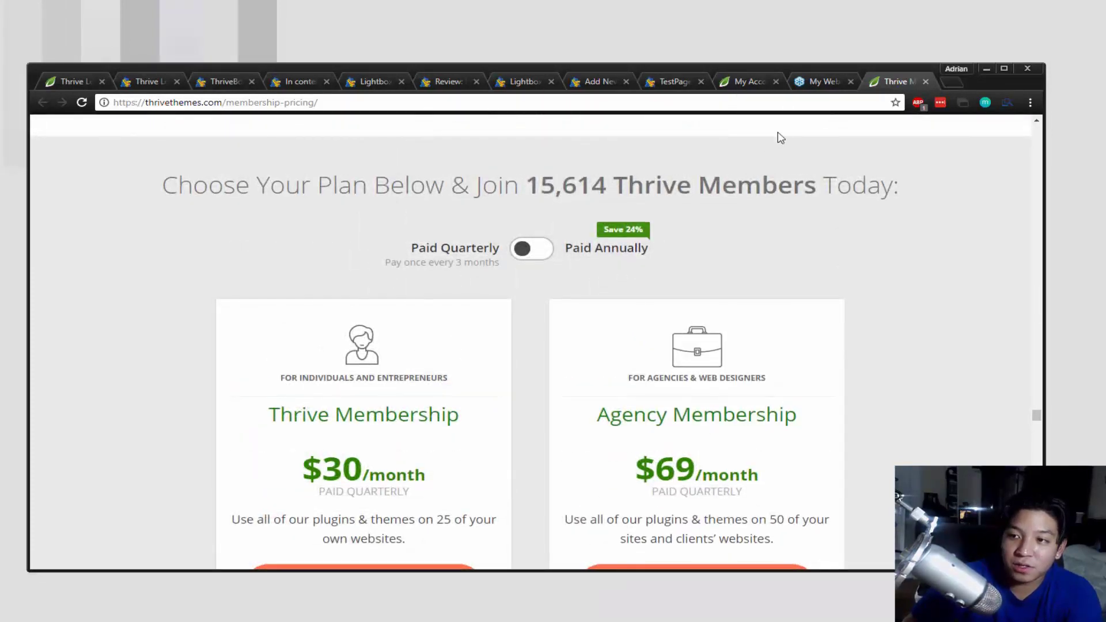
Browse the Thrive Themes product overview from Thrive Architect to Thrive Comments, then open the site's home page.
{"action": "middle_click", "coordinate": [904, 306]}
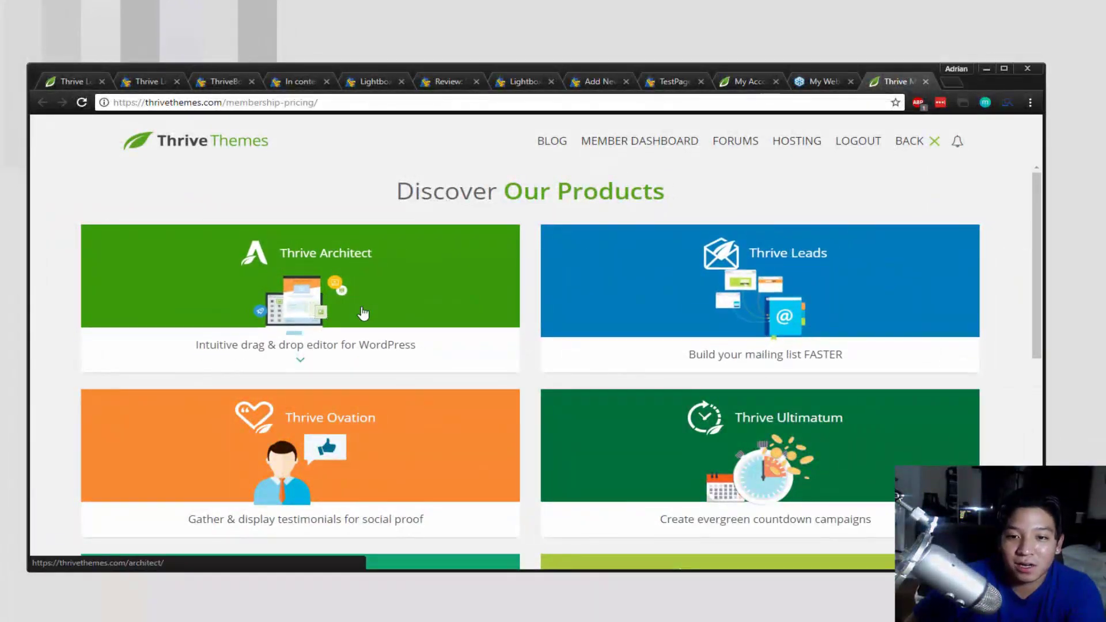
{"action": "scroll", "coordinate": [412, 311], "scroll_direction": "down", "scroll_amount": 2}
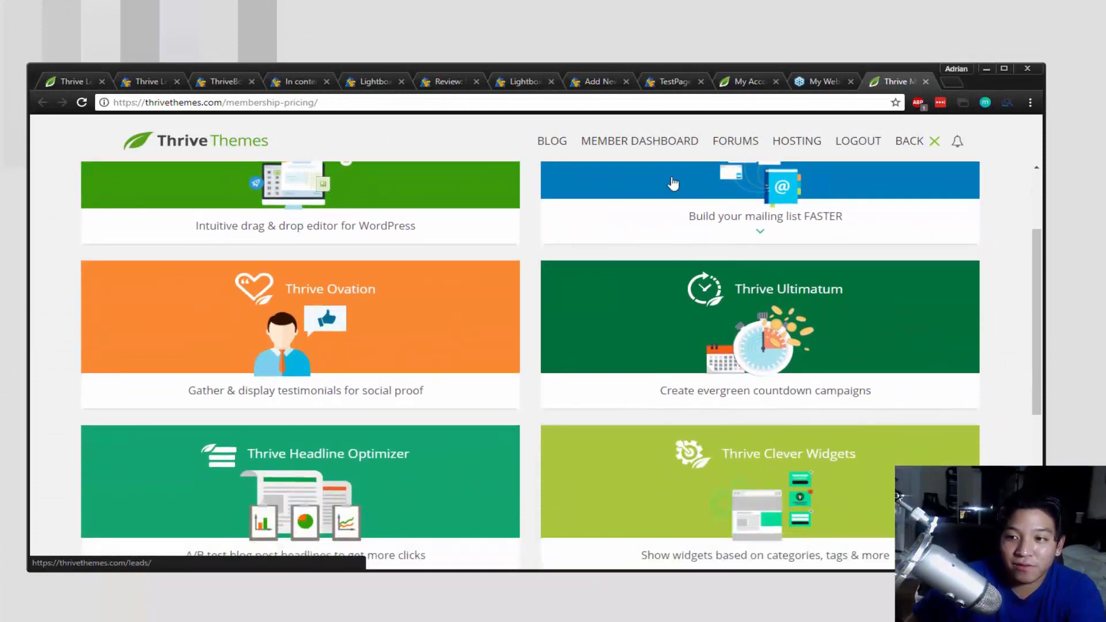
{"action": "scroll", "coordinate": [535, 230], "scroll_direction": "down", "scroll_amount": 1}
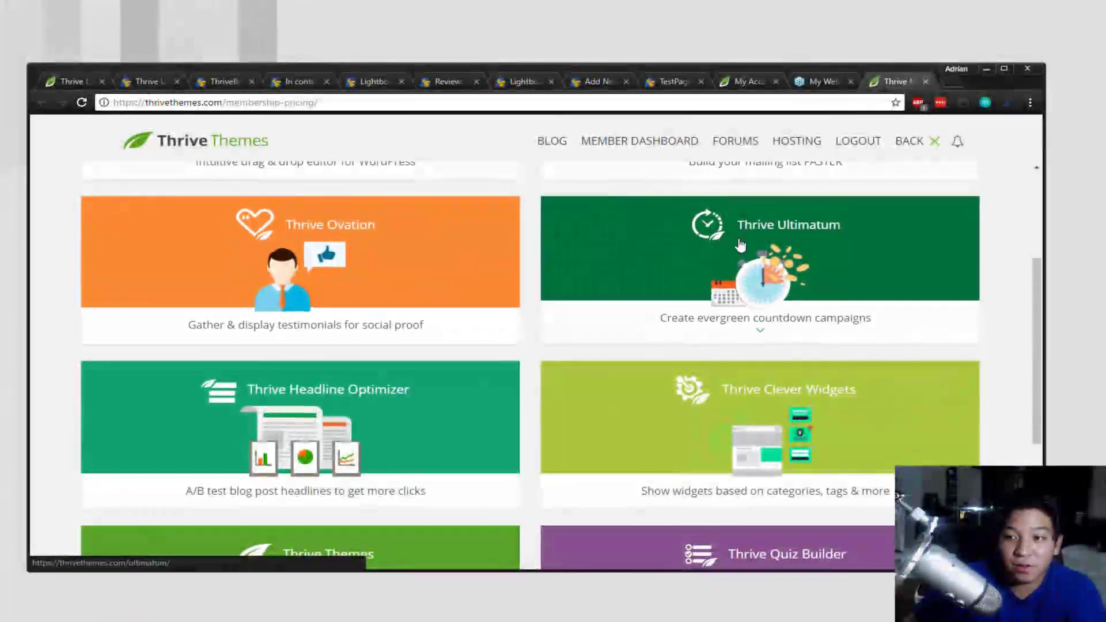
{"action": "scroll", "coordinate": [464, 372], "scroll_direction": "down", "scroll_amount": 1}
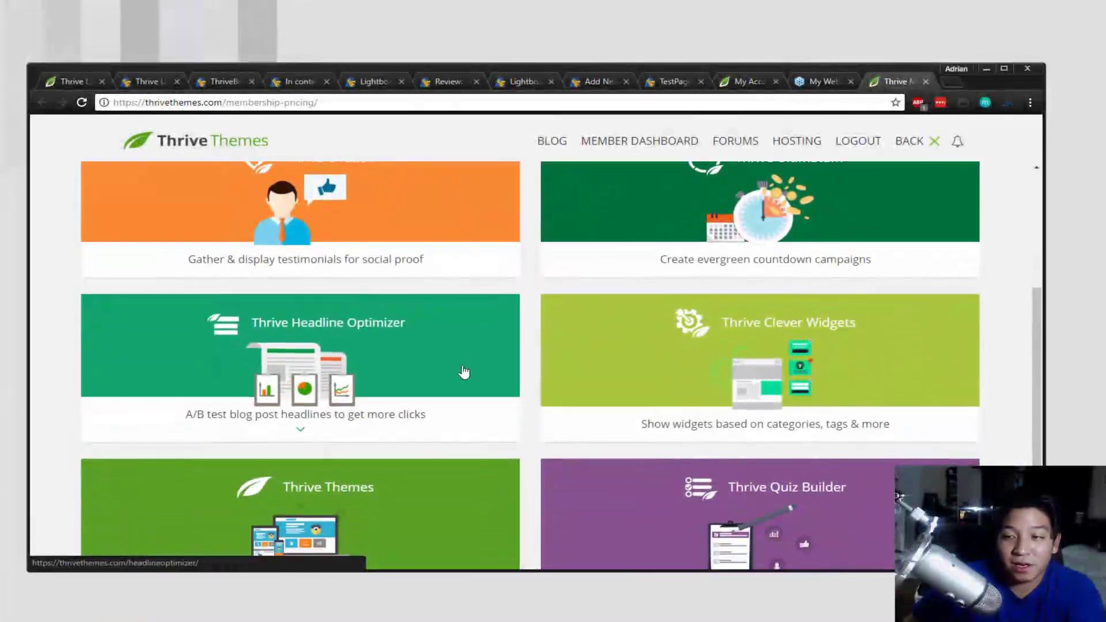
{"action": "scroll", "coordinate": [465, 373], "scroll_direction": "down", "scroll_amount": 3}
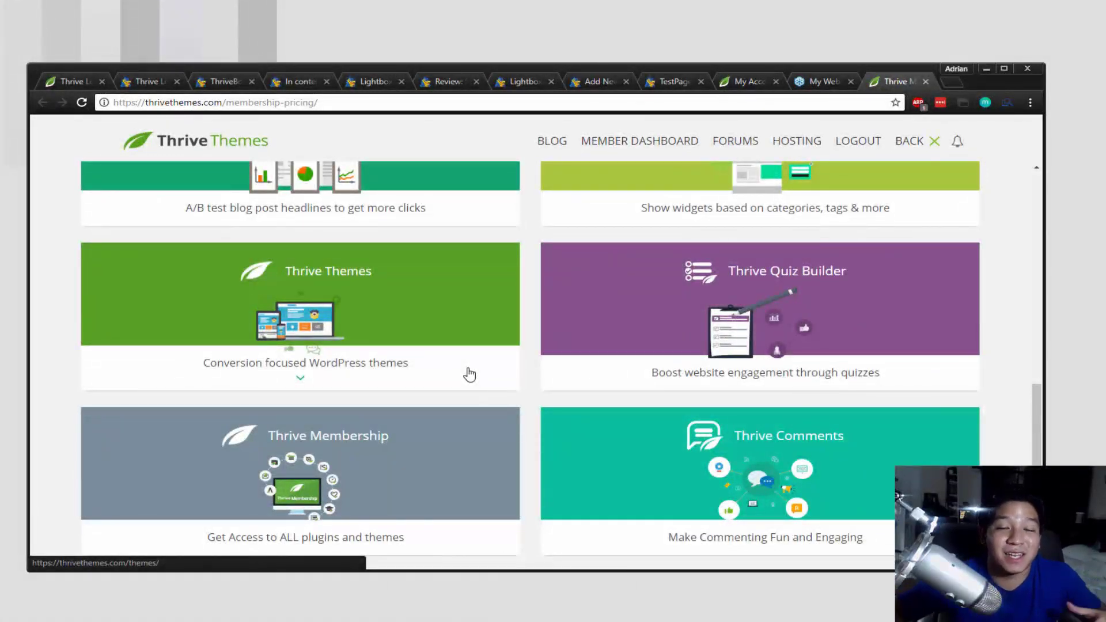
{"action": "scroll", "coordinate": [458, 378], "scroll_direction": "up", "scroll_amount": 8}
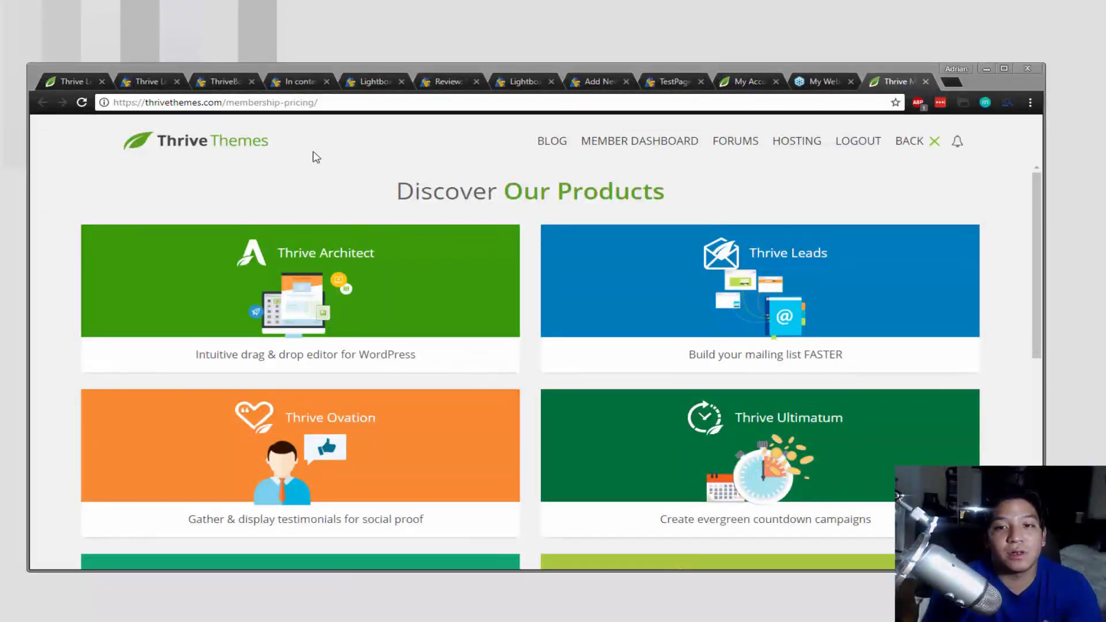
{"action": "left_click", "coordinate": [246, 143]}
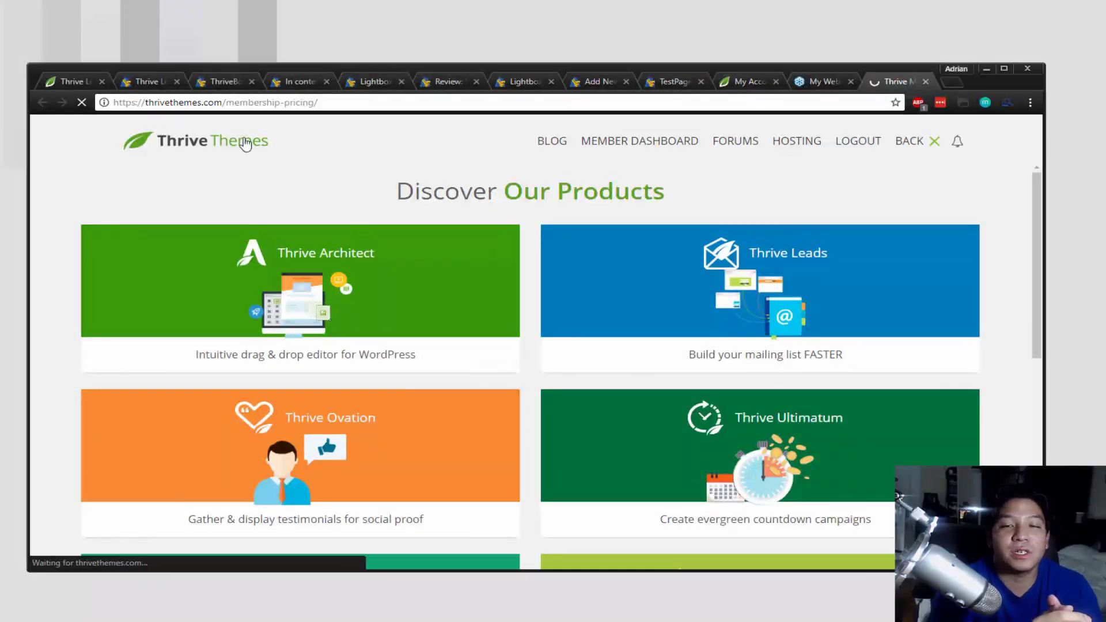